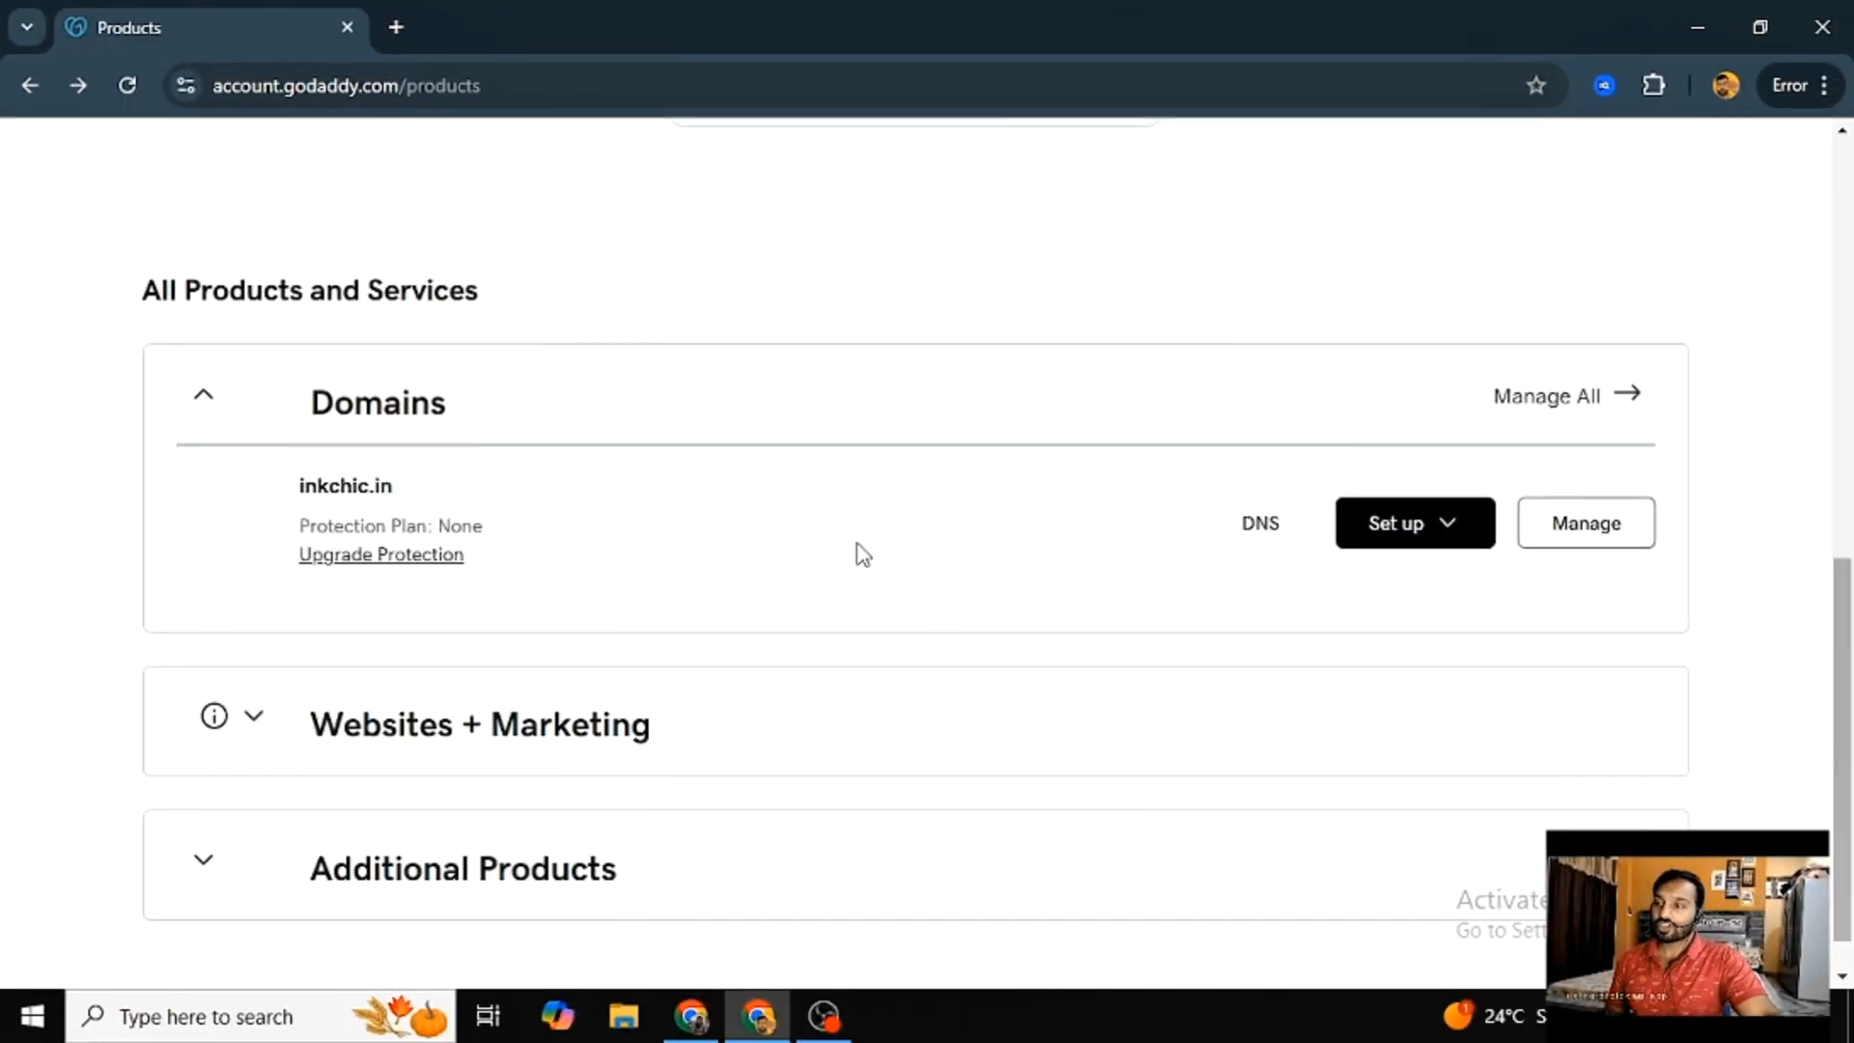
- Open the DNS management page for the inkchic.in domain and review its existing DNS records
scroll(773, 531, "up", 5)
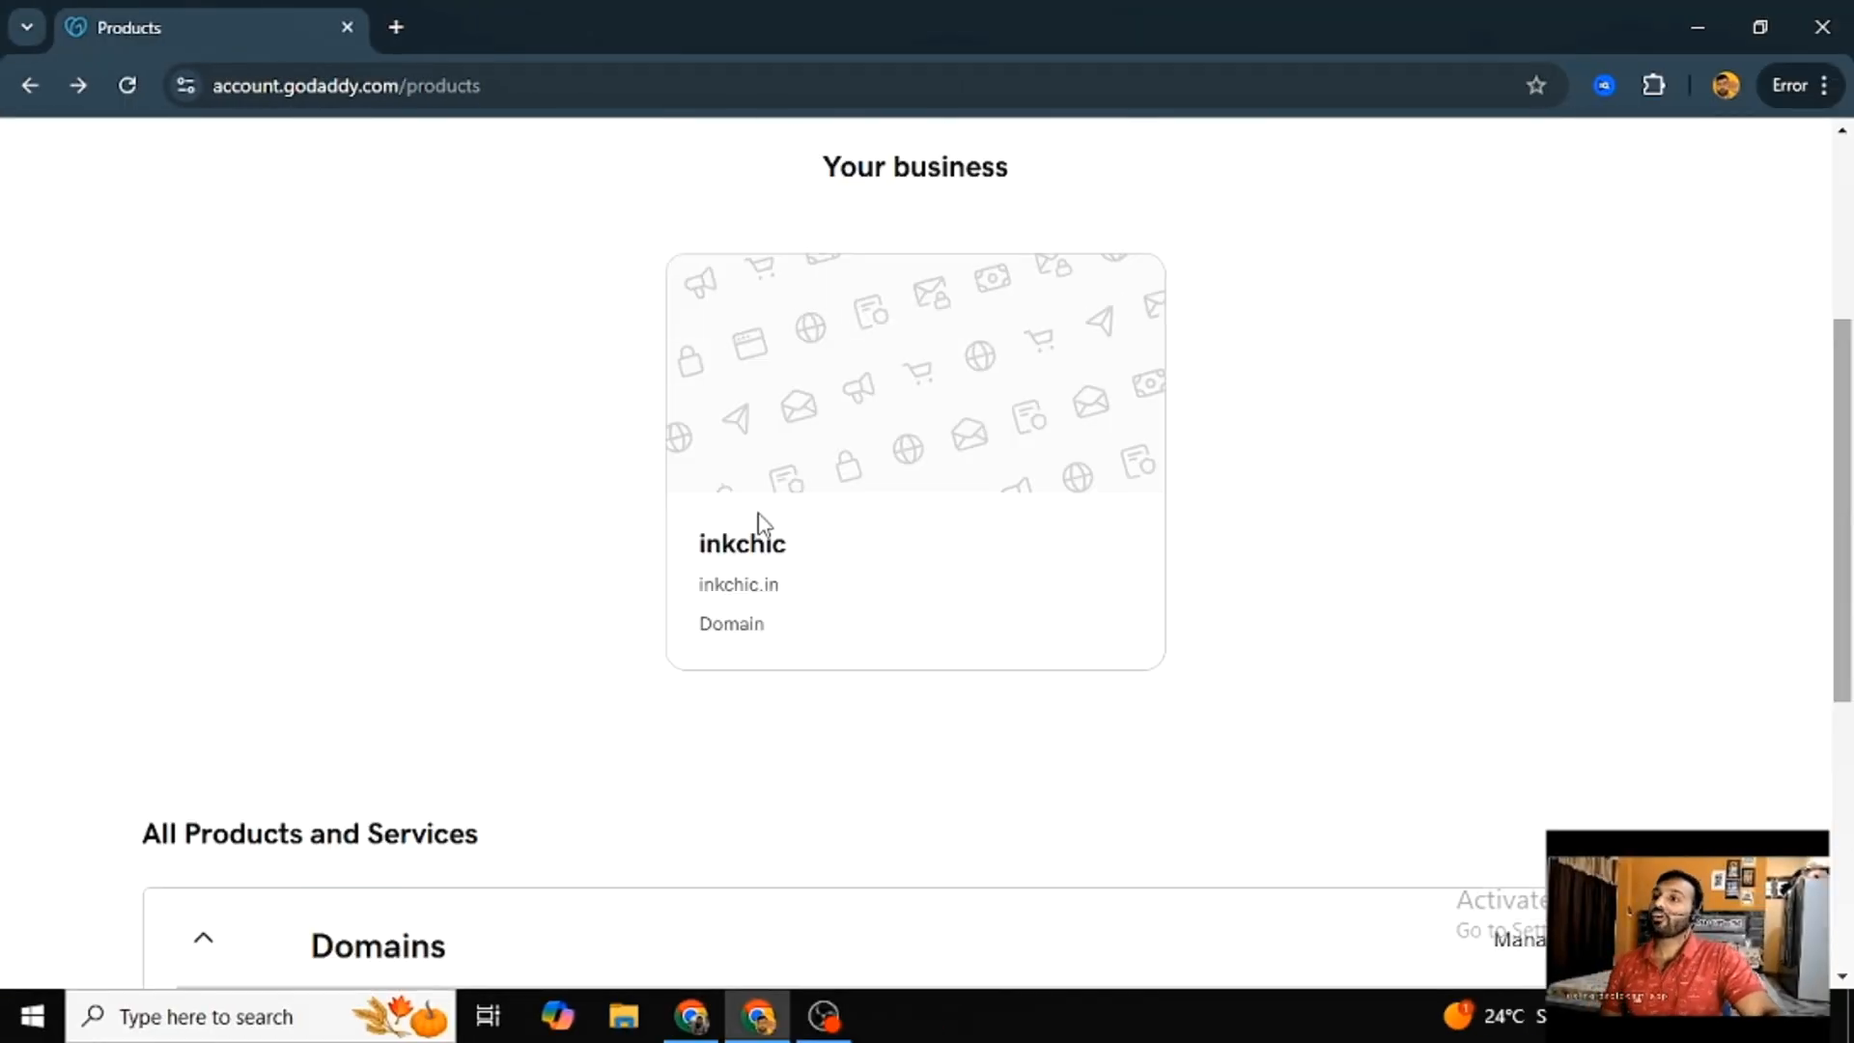
scroll(406, 150, "down", 3)
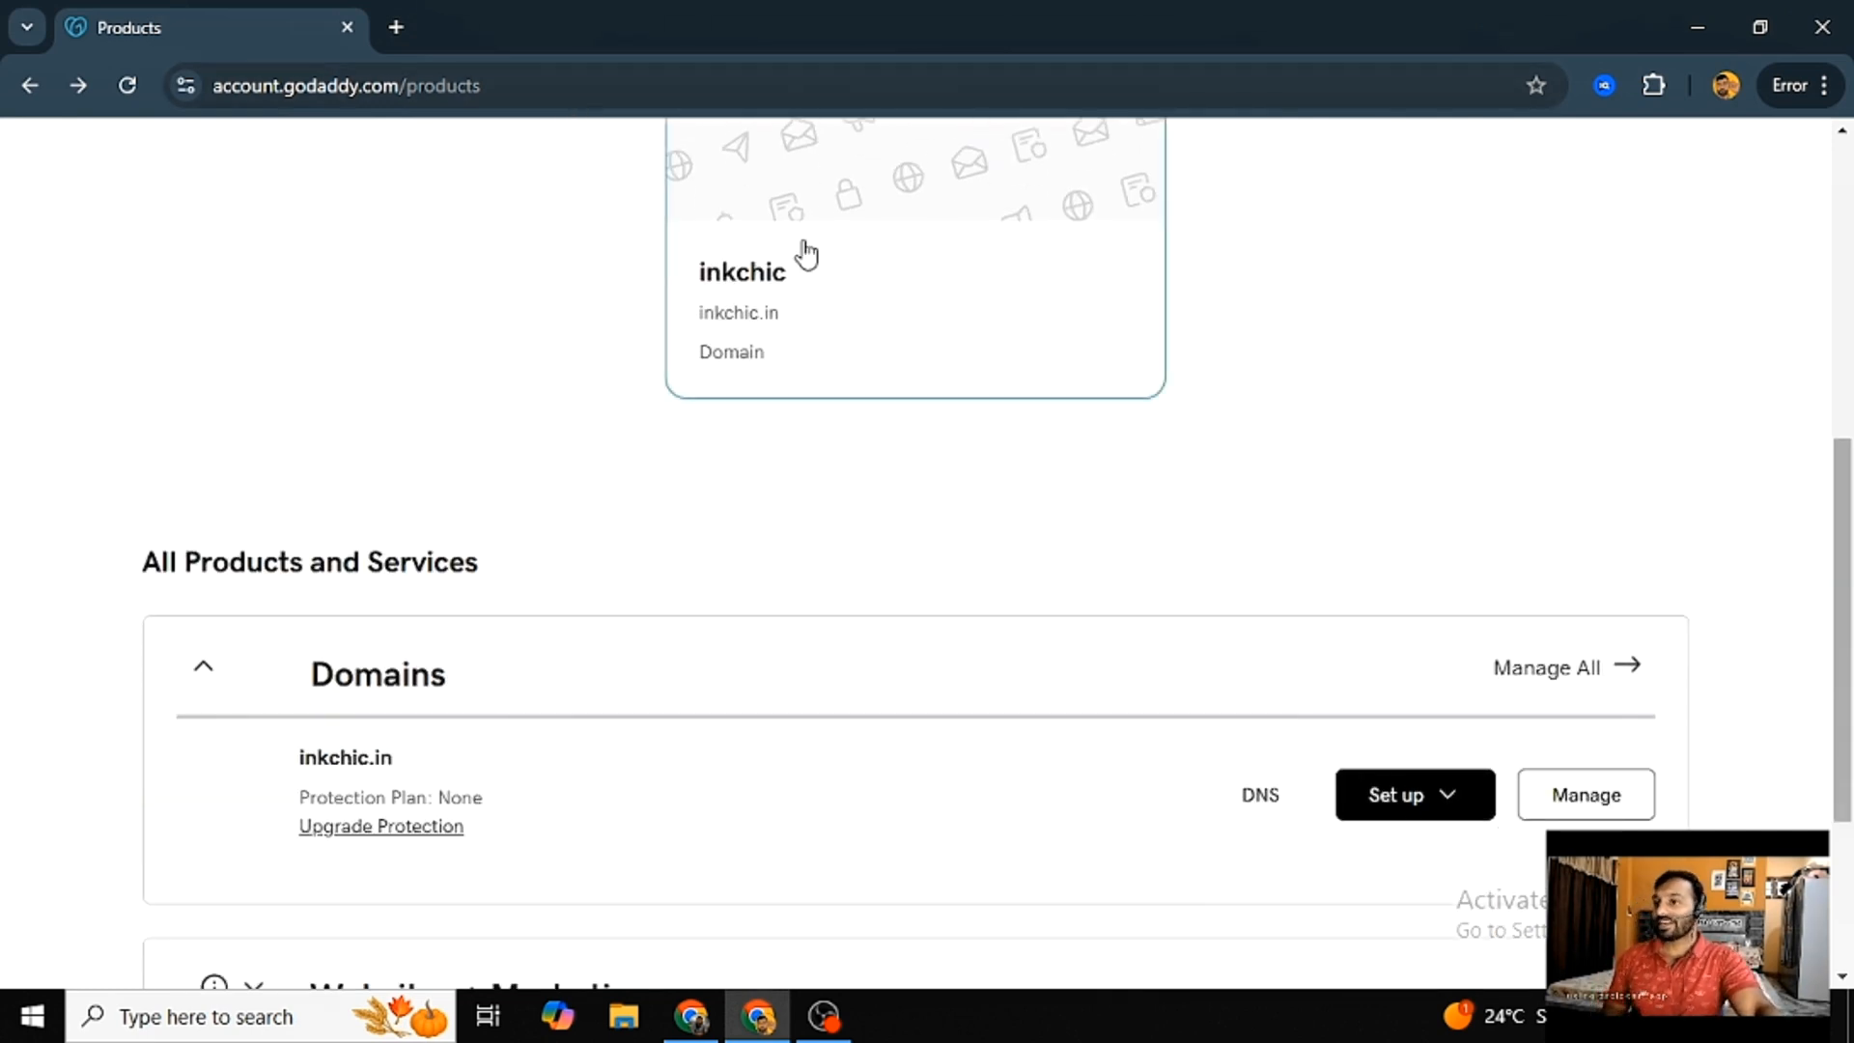
left_click_drag(490, 85, 263, 85)
scroll(342, 468, "down", 3)
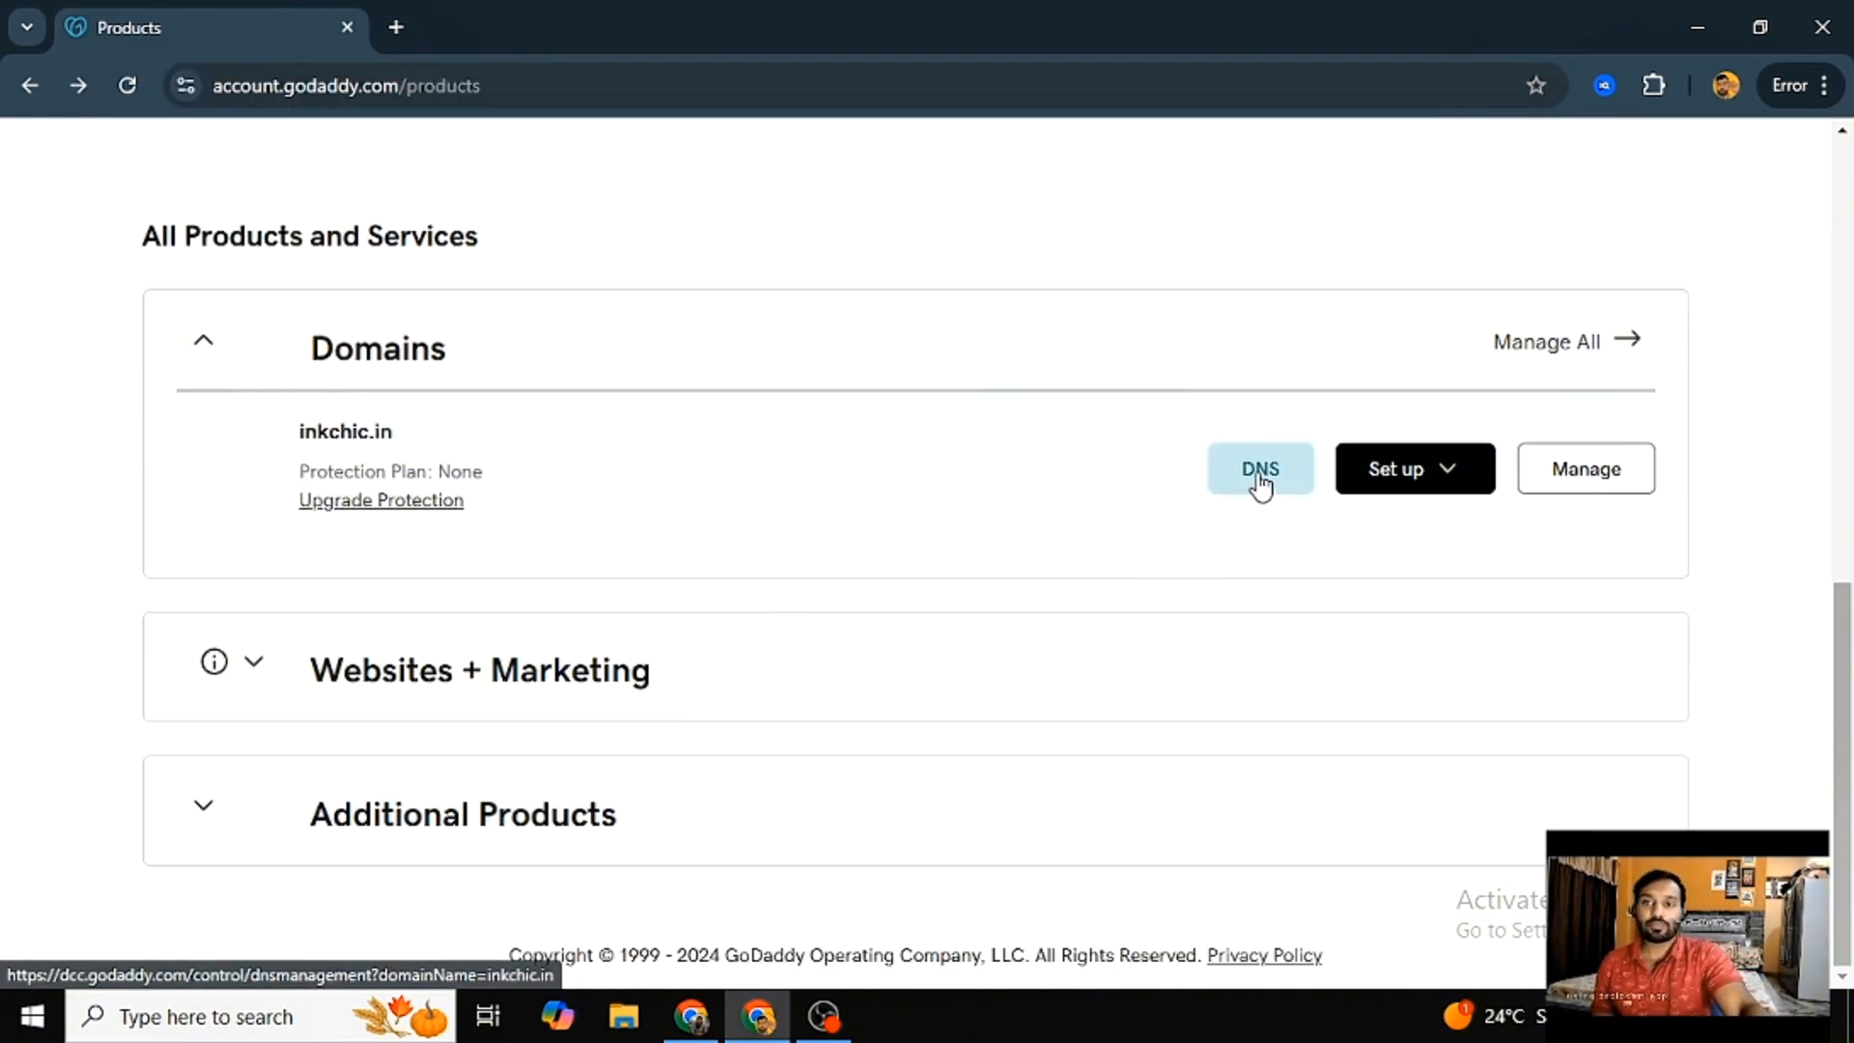
left_click(1261, 474)
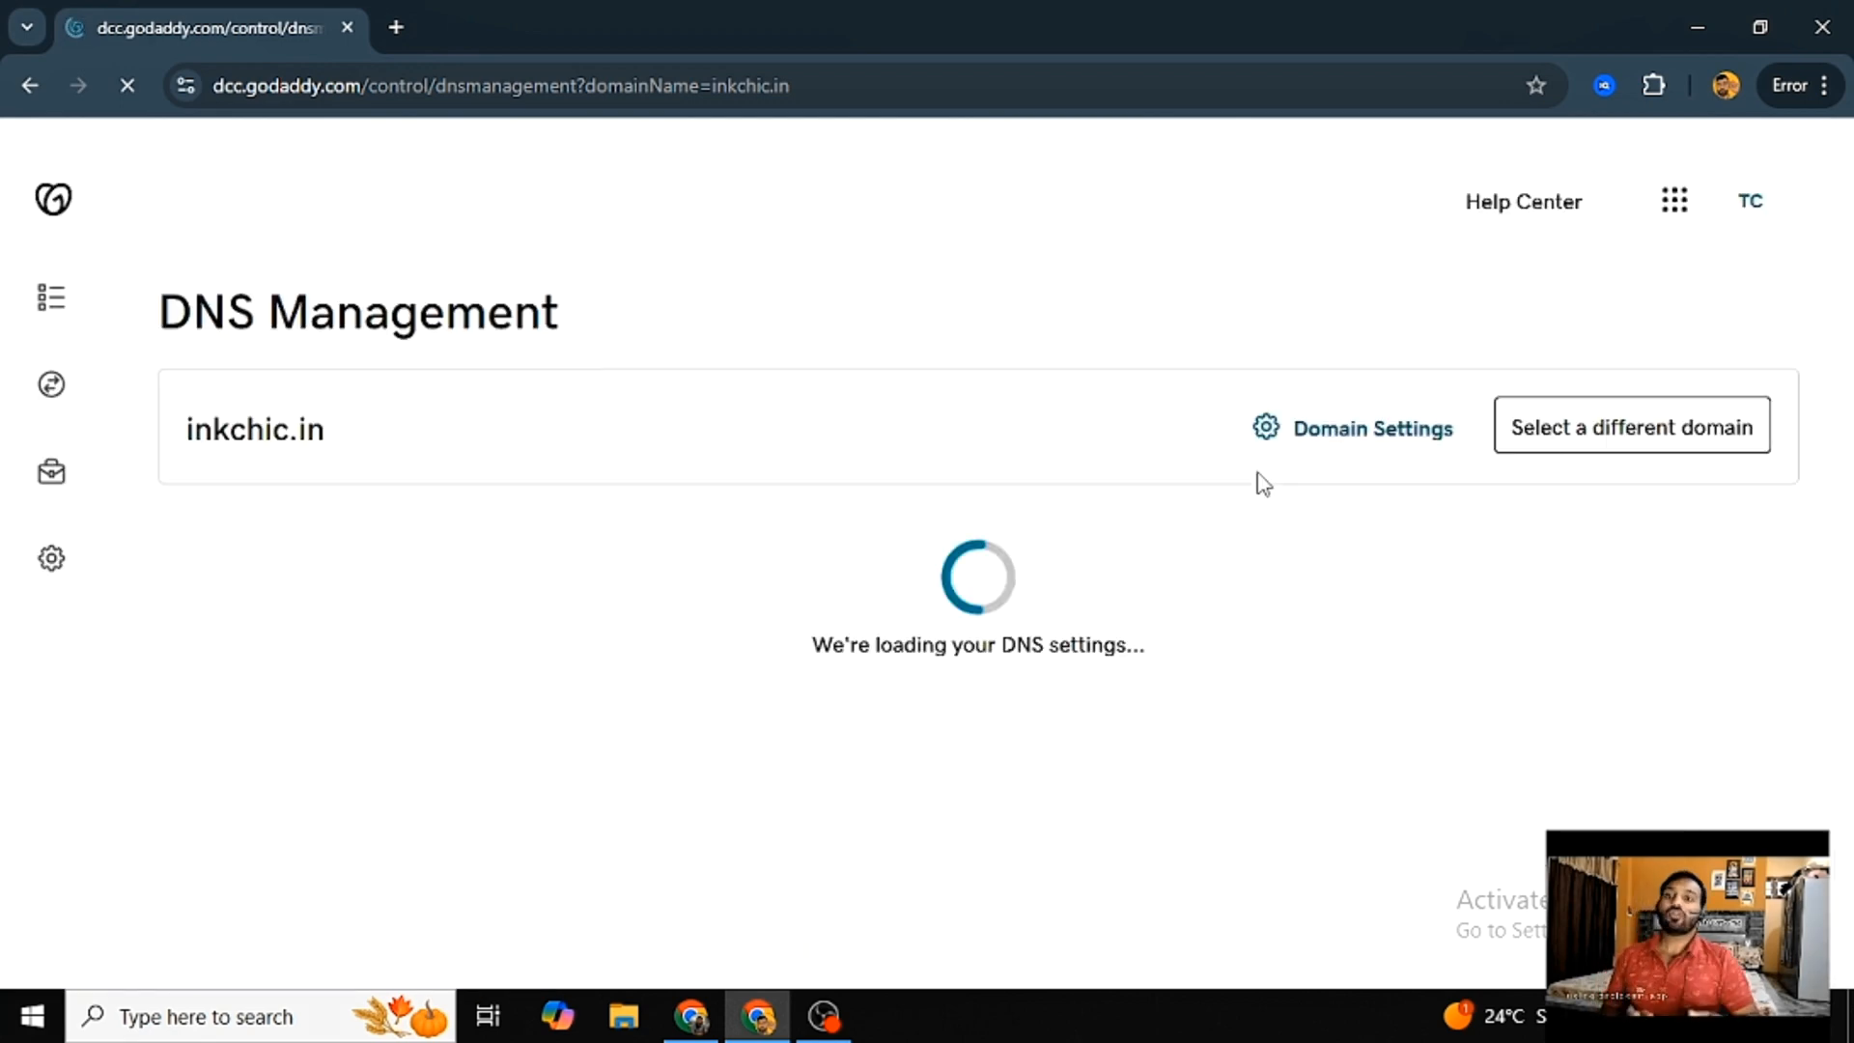
scroll(869, 641, "down", 5)
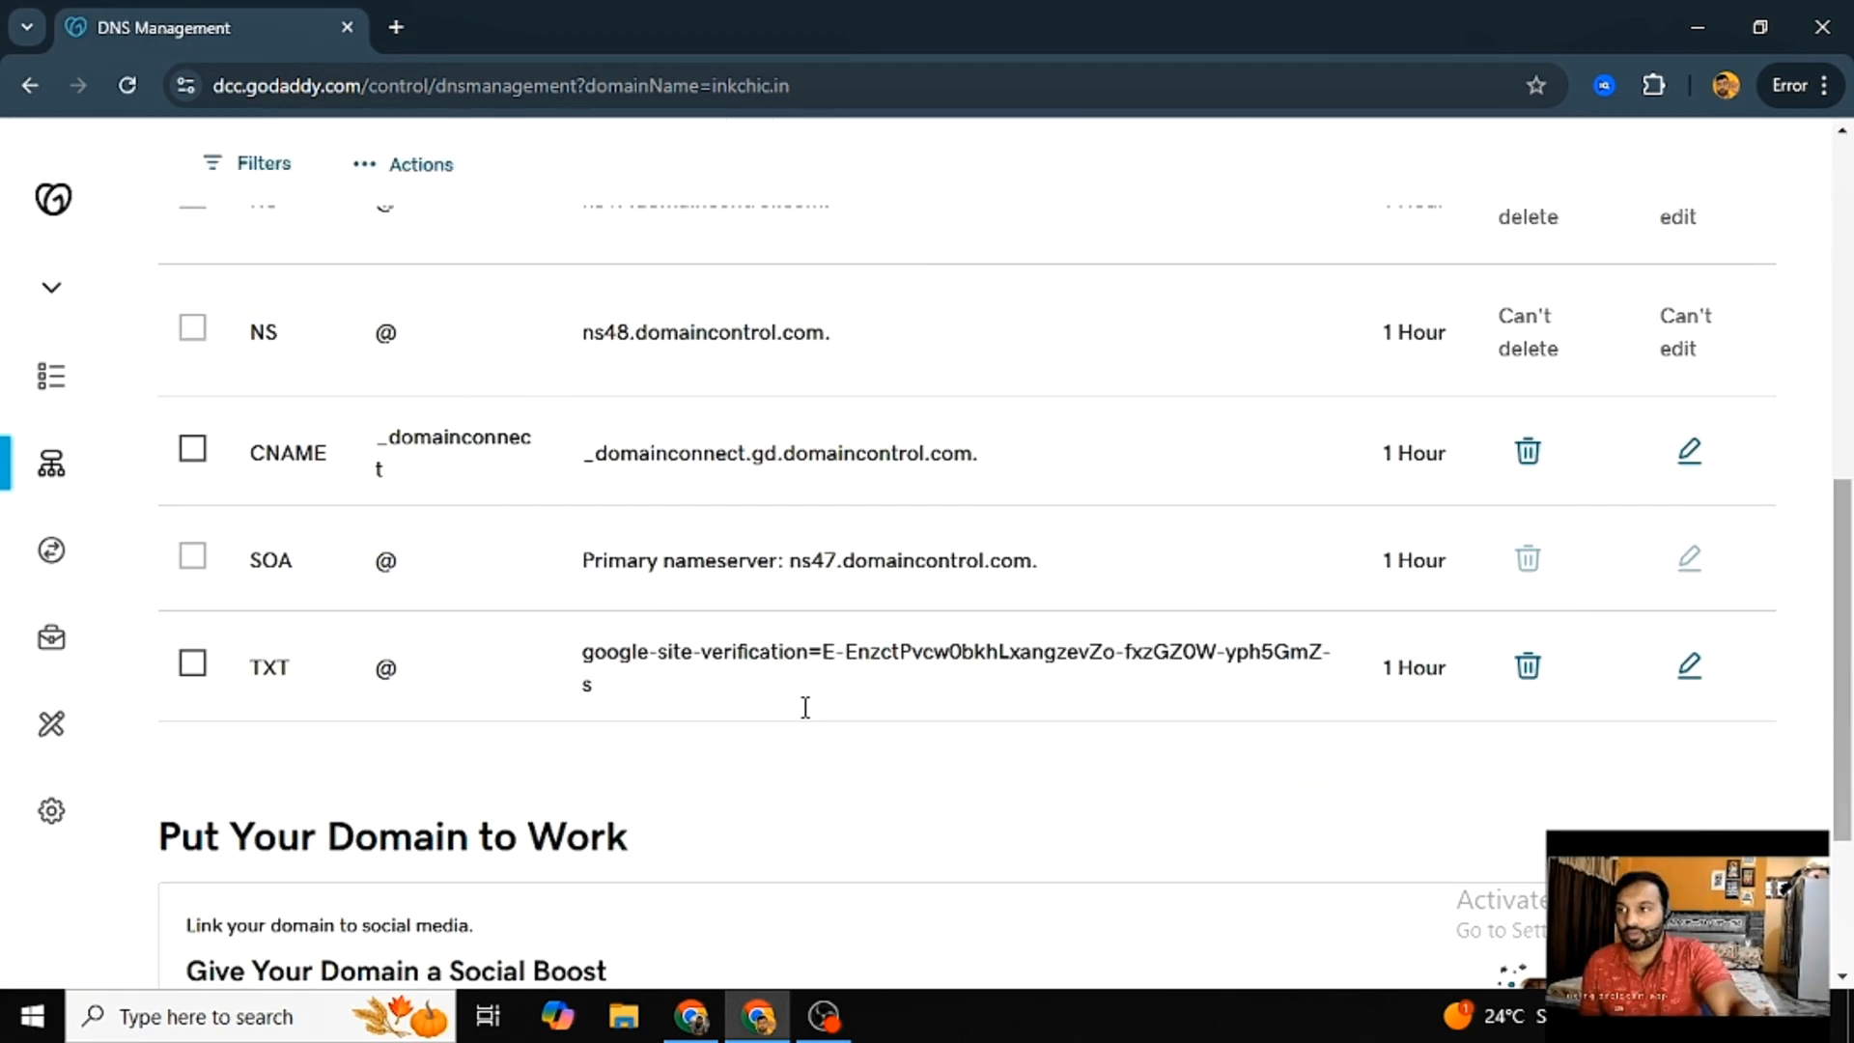
scroll(803, 708, "up", 5)
scroll(379, 667, "down", 5)
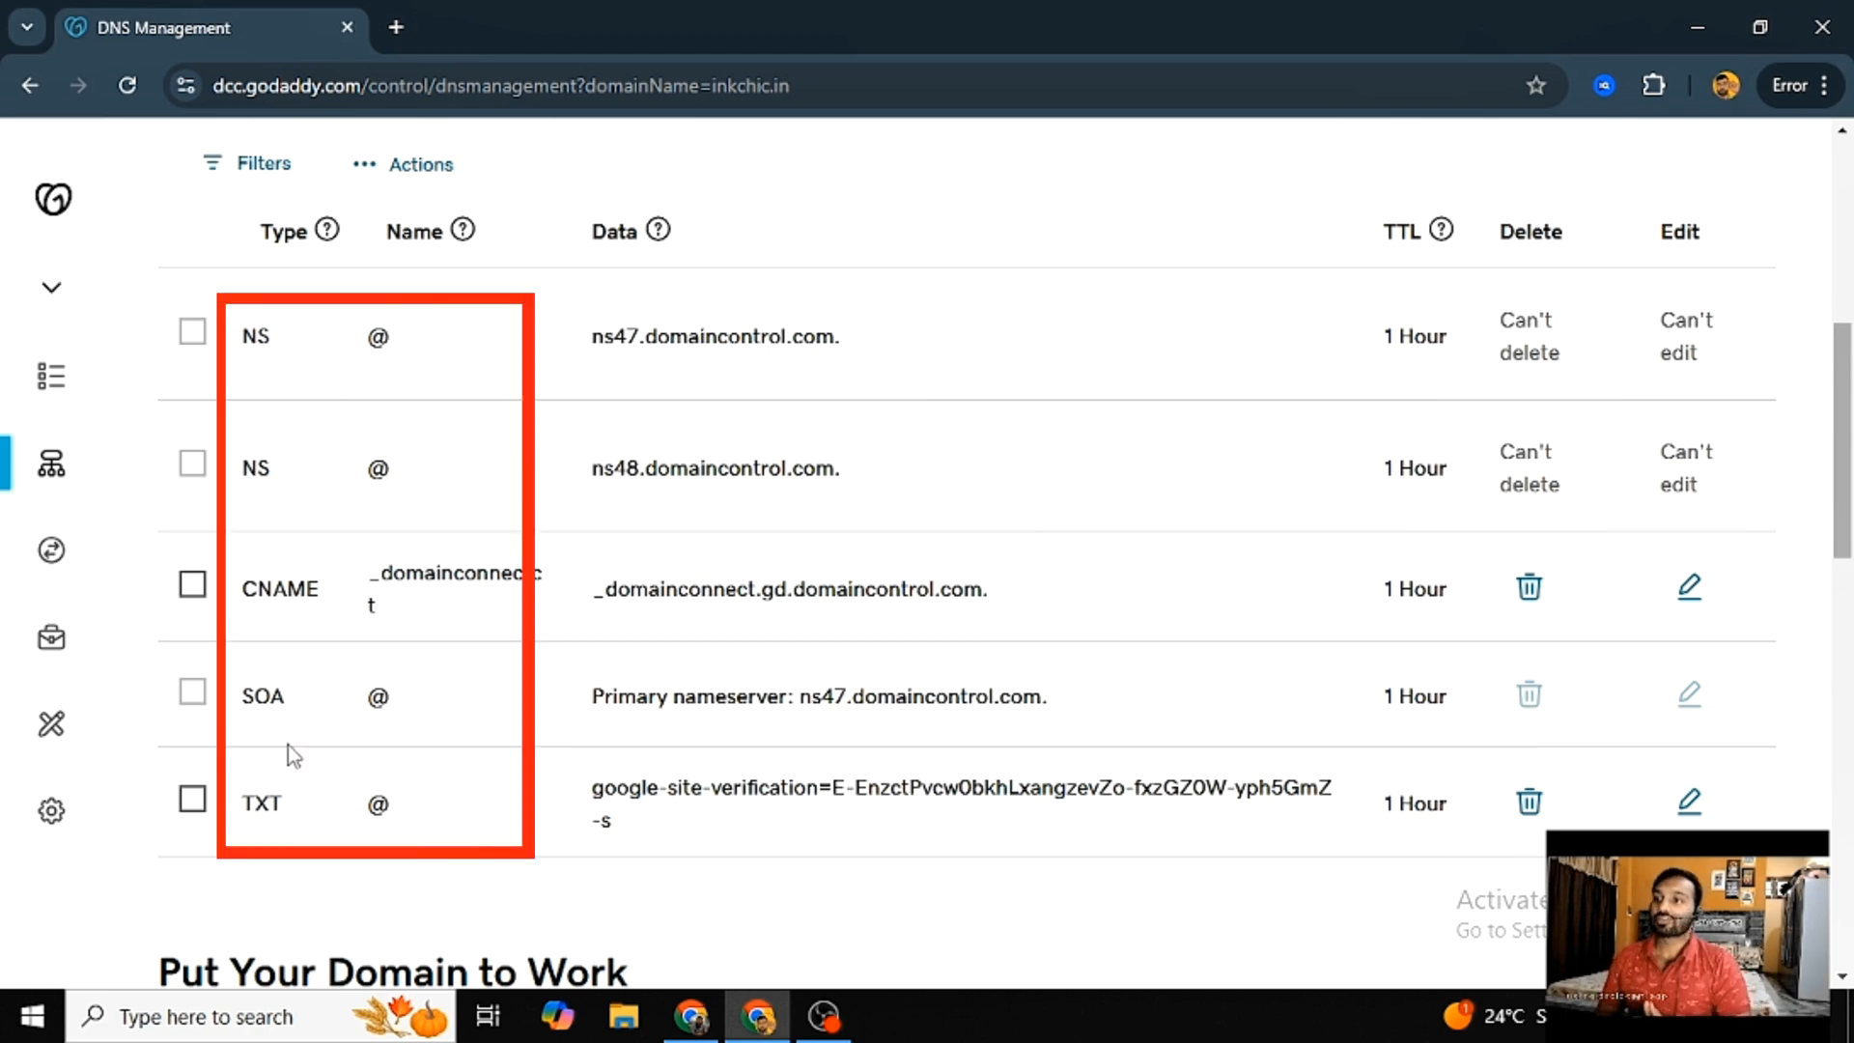
scroll(299, 750, "up", 1)
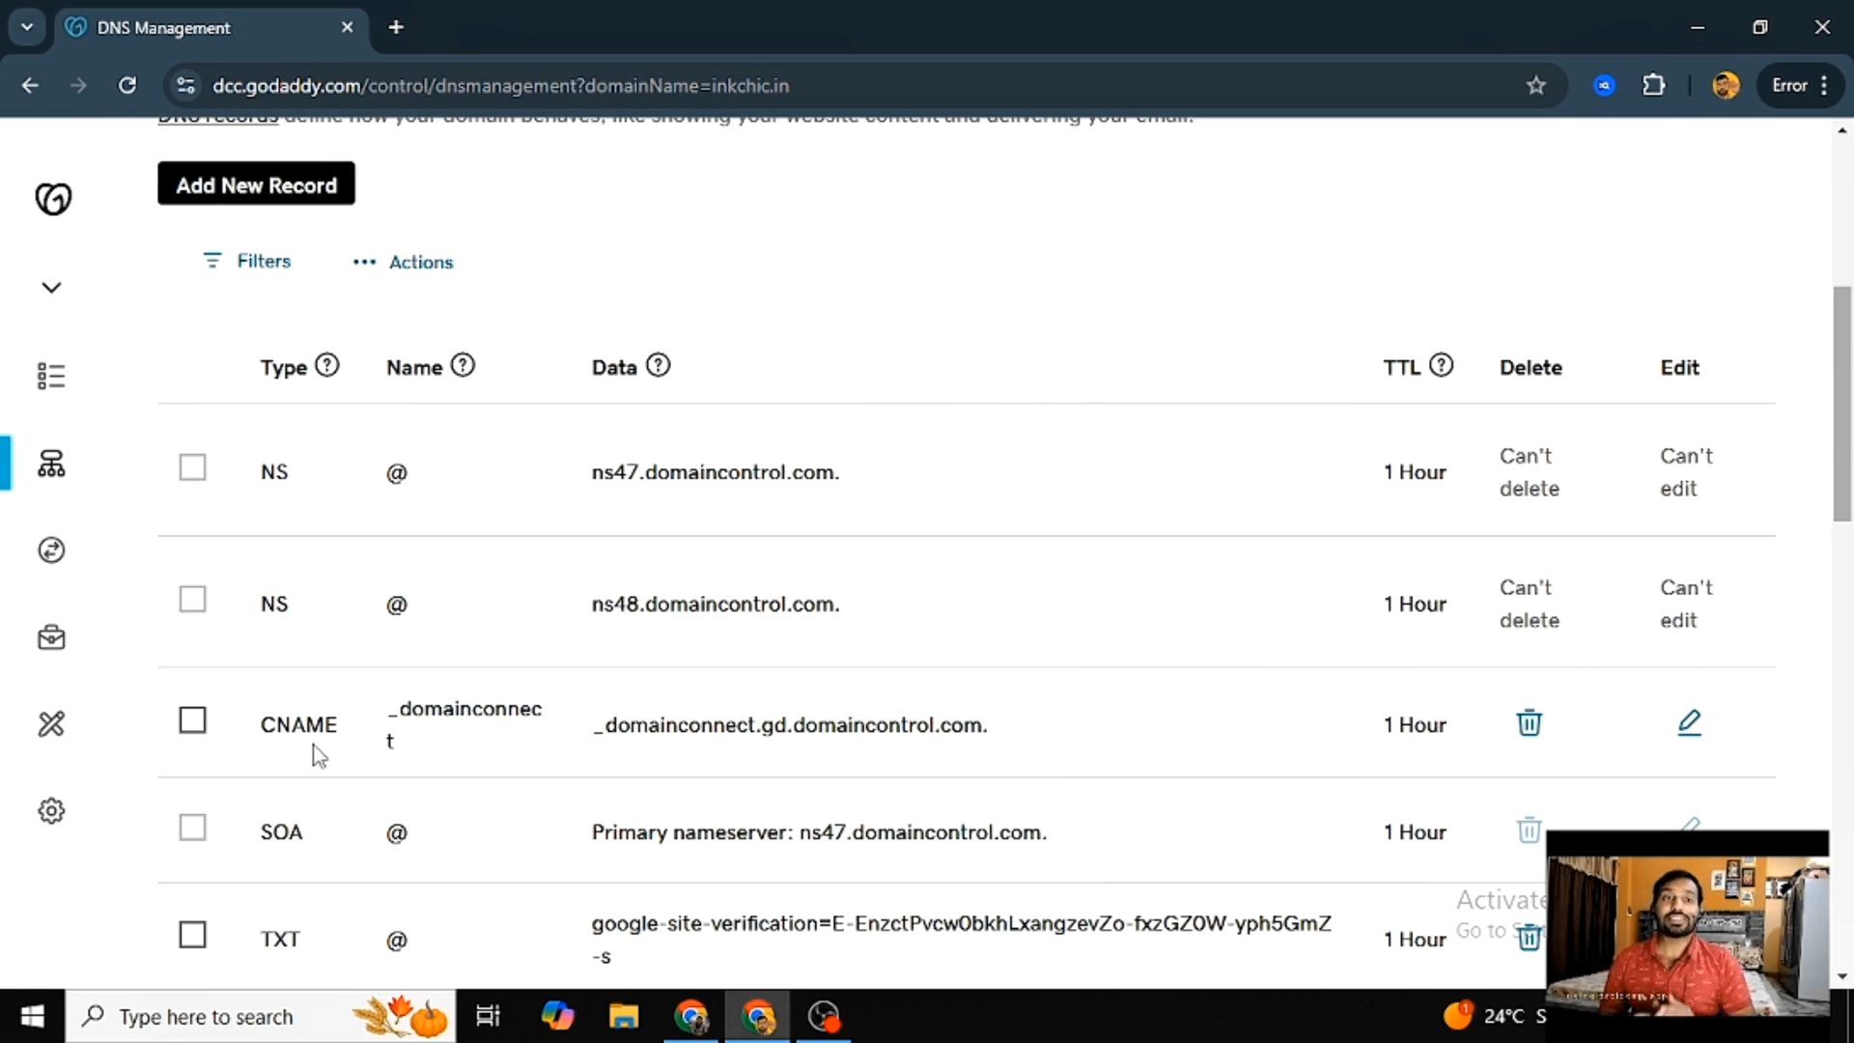
scroll(290, 629, "down", 3)
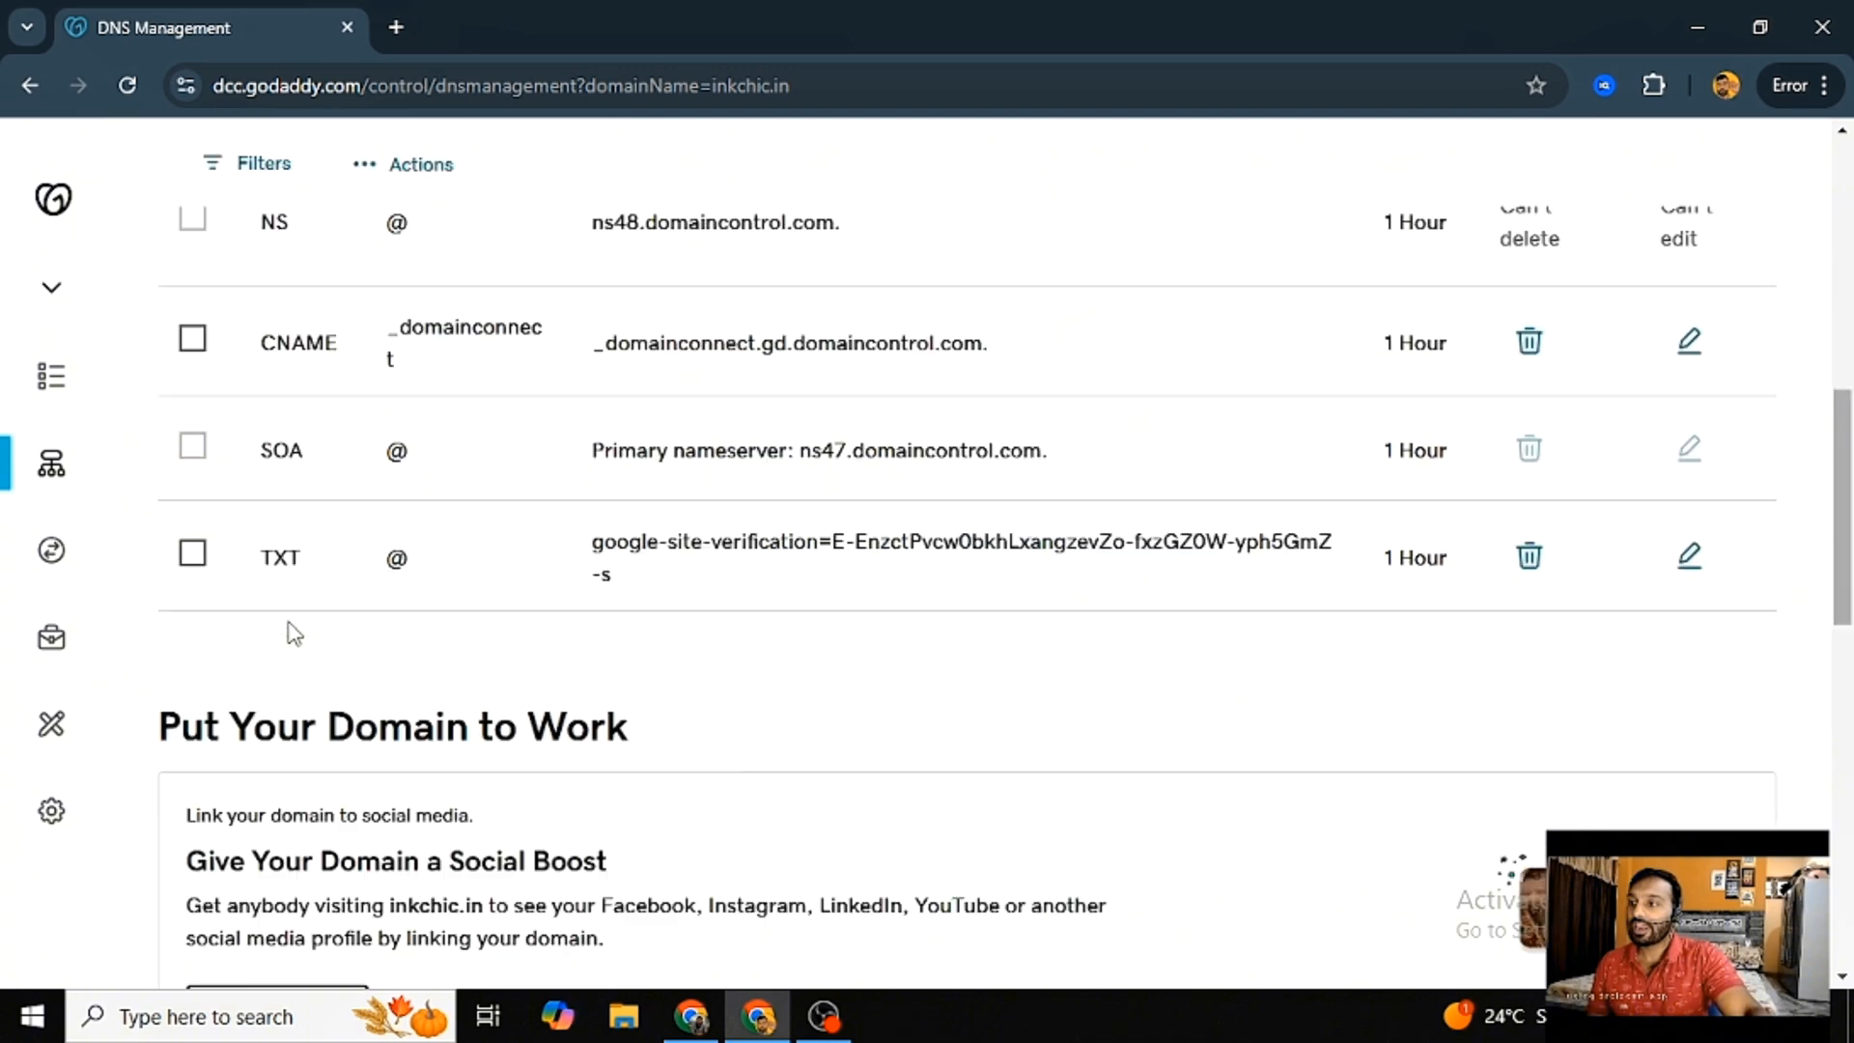
scroll(650, 641, "up", 4)
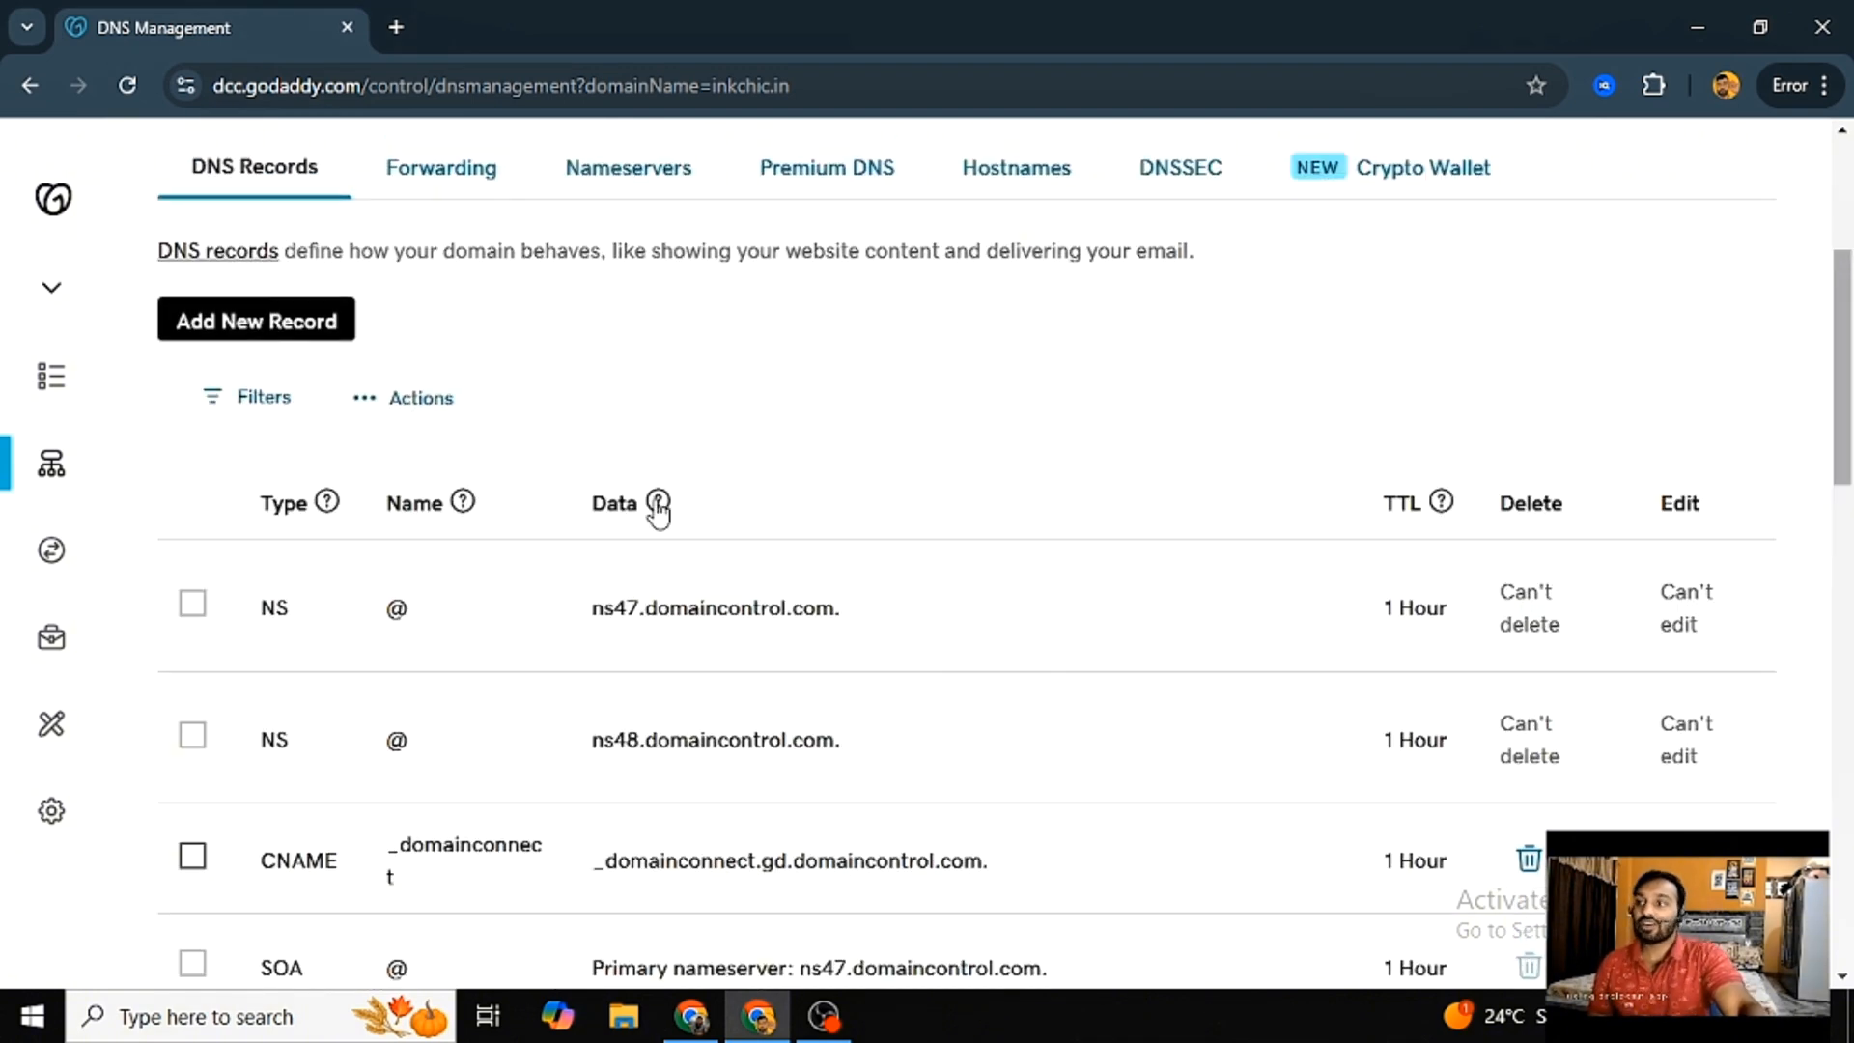
- Start a new DNS record for inkchic.in with type A and the name @
left_click_drag(145, 293, 338, 323)
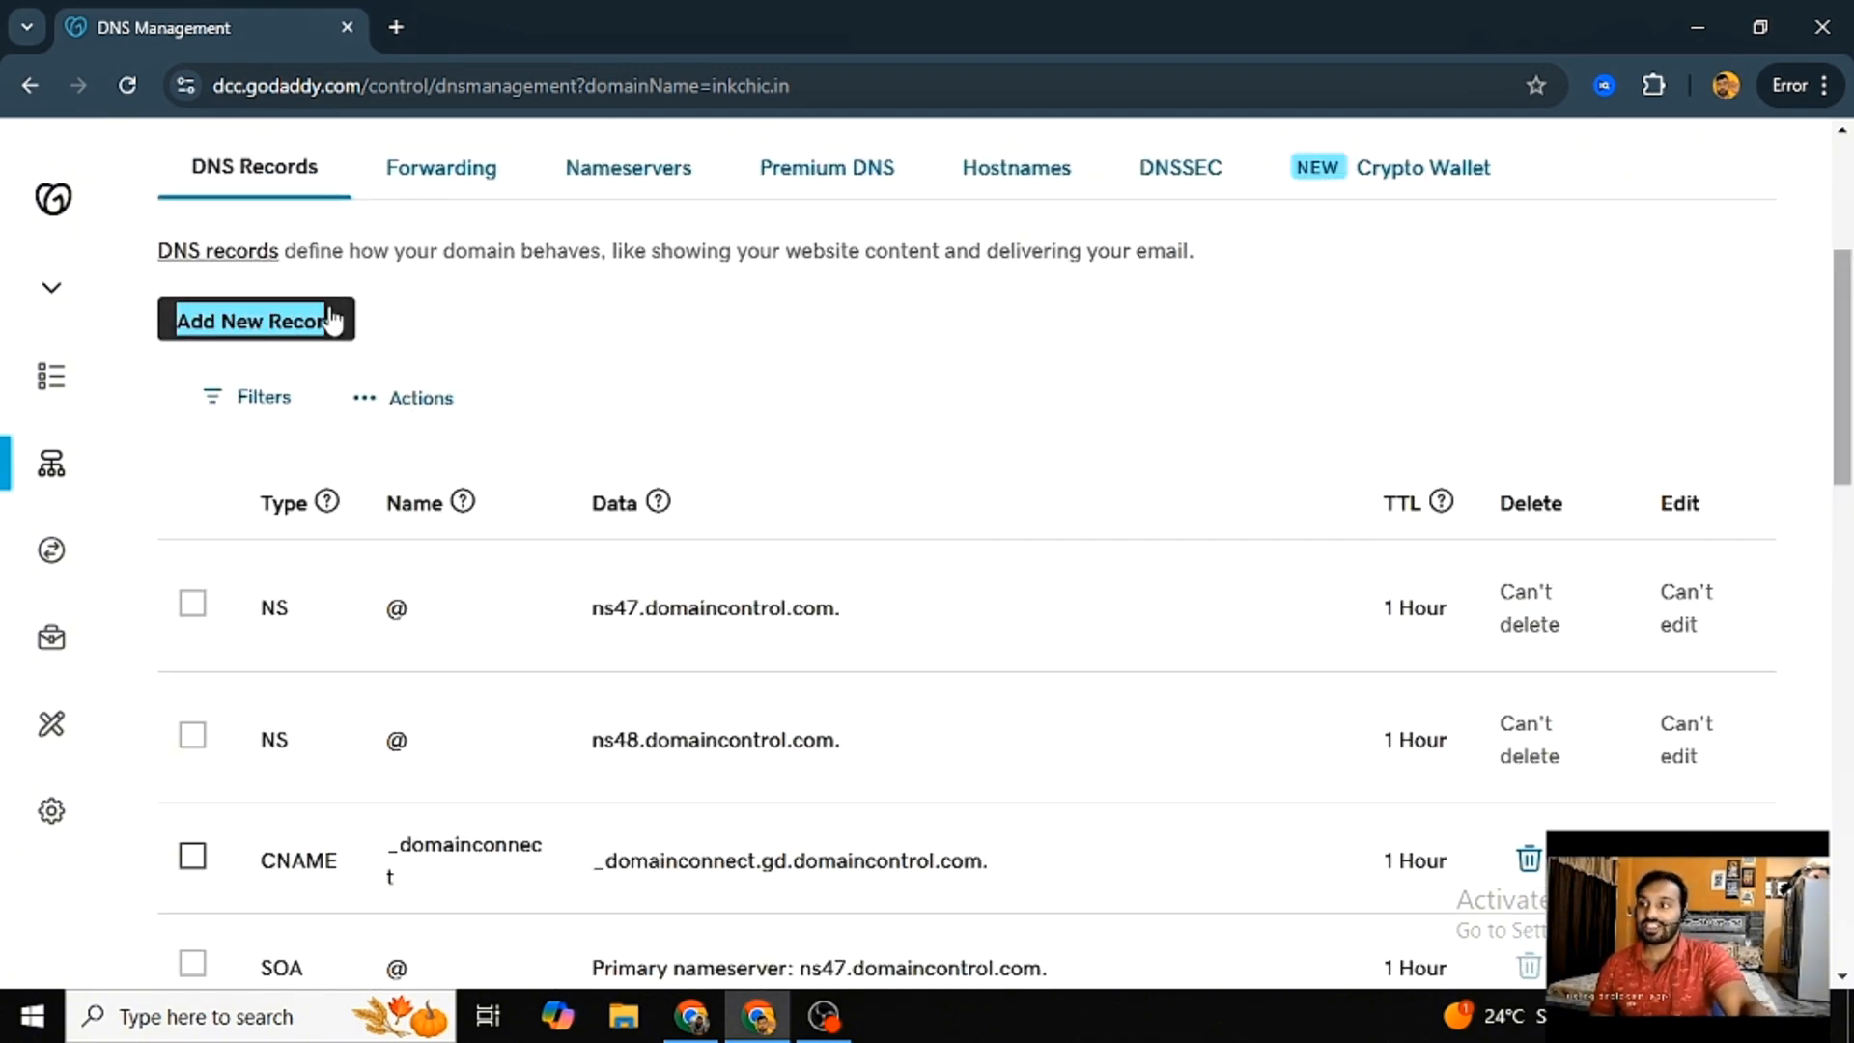
left_click(321, 338)
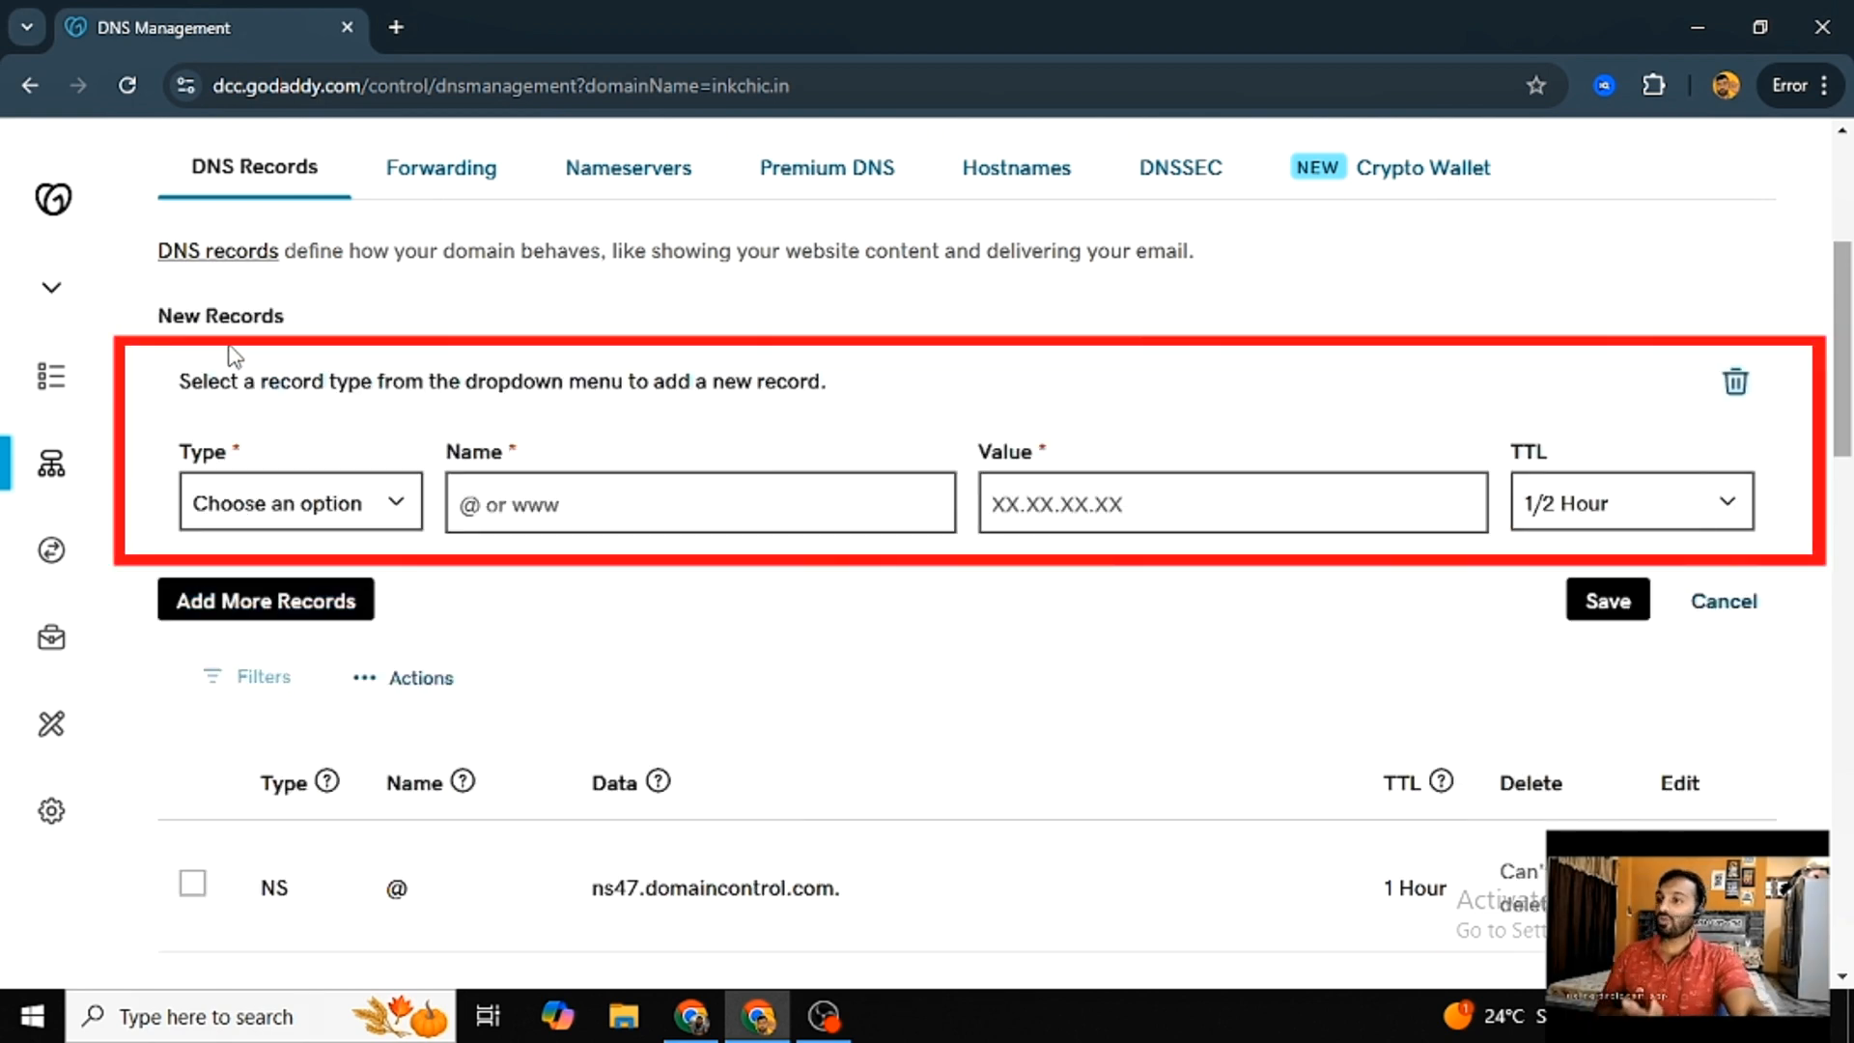
left_click_drag(160, 316, 300, 311)
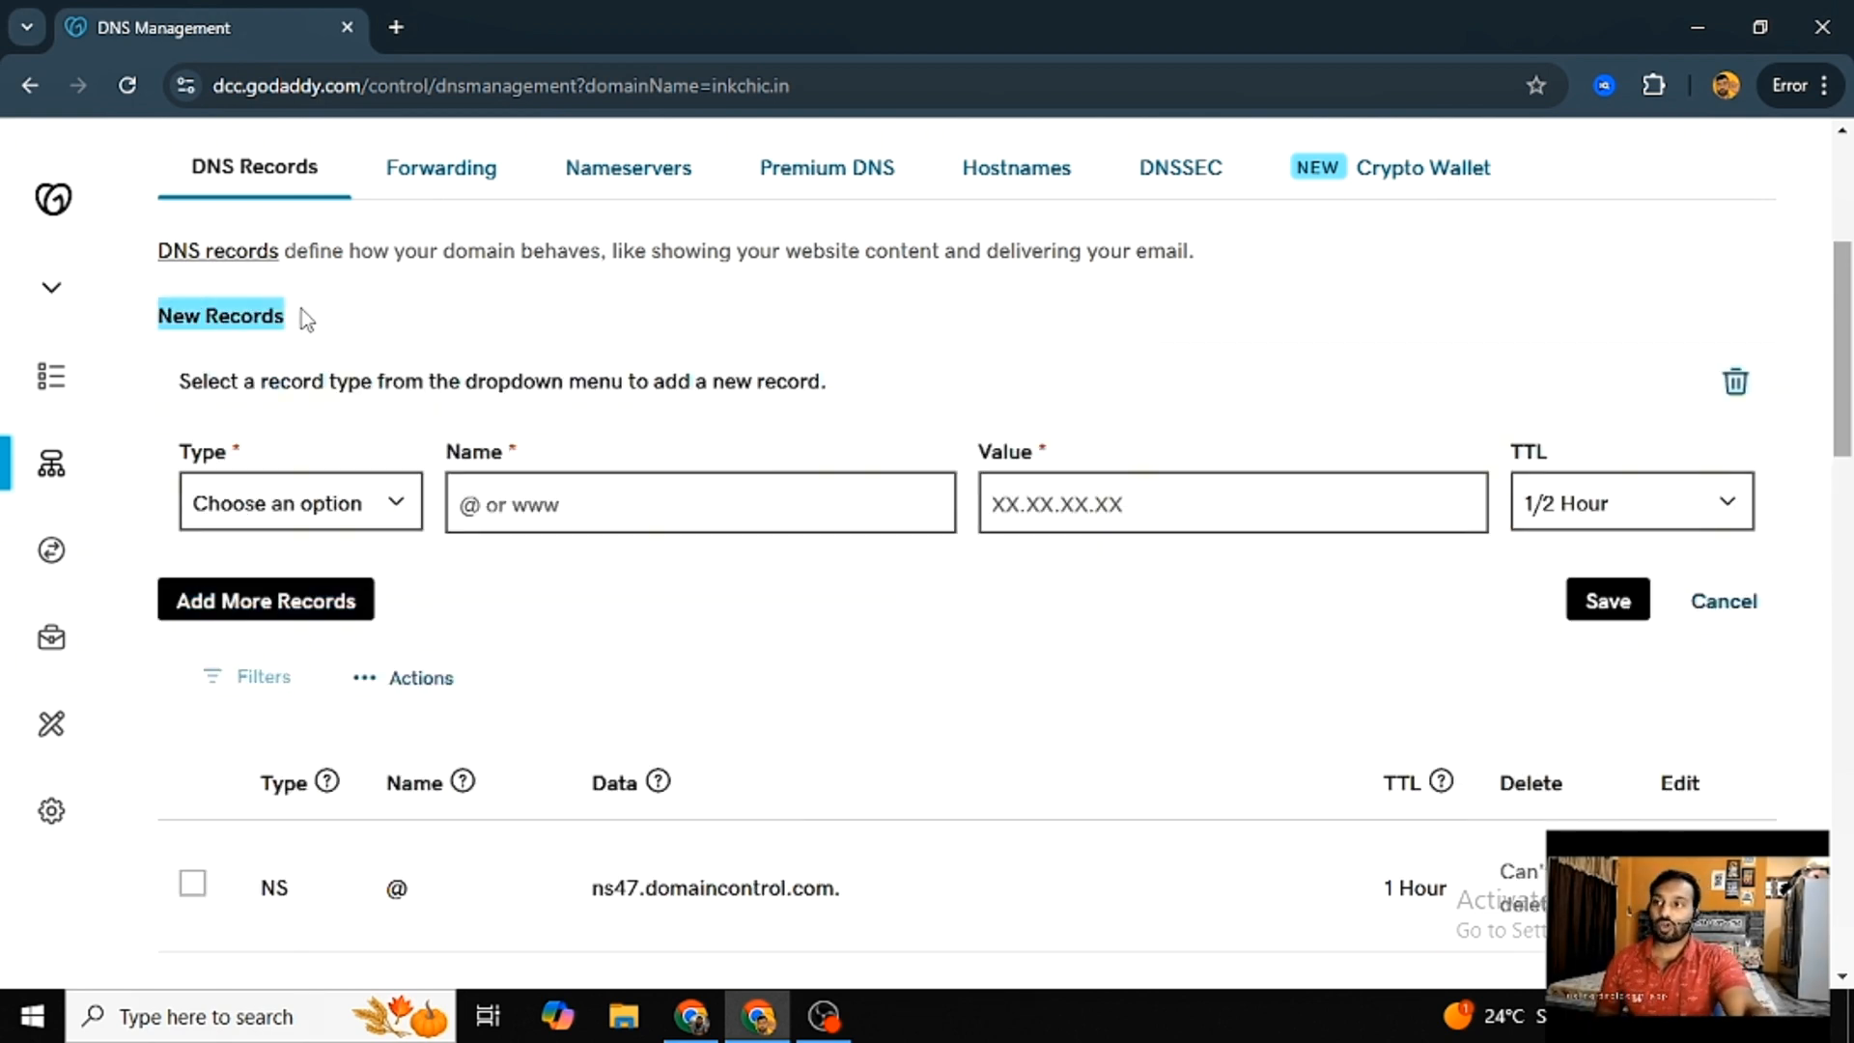
left_click(363, 520)
left_click(282, 606)
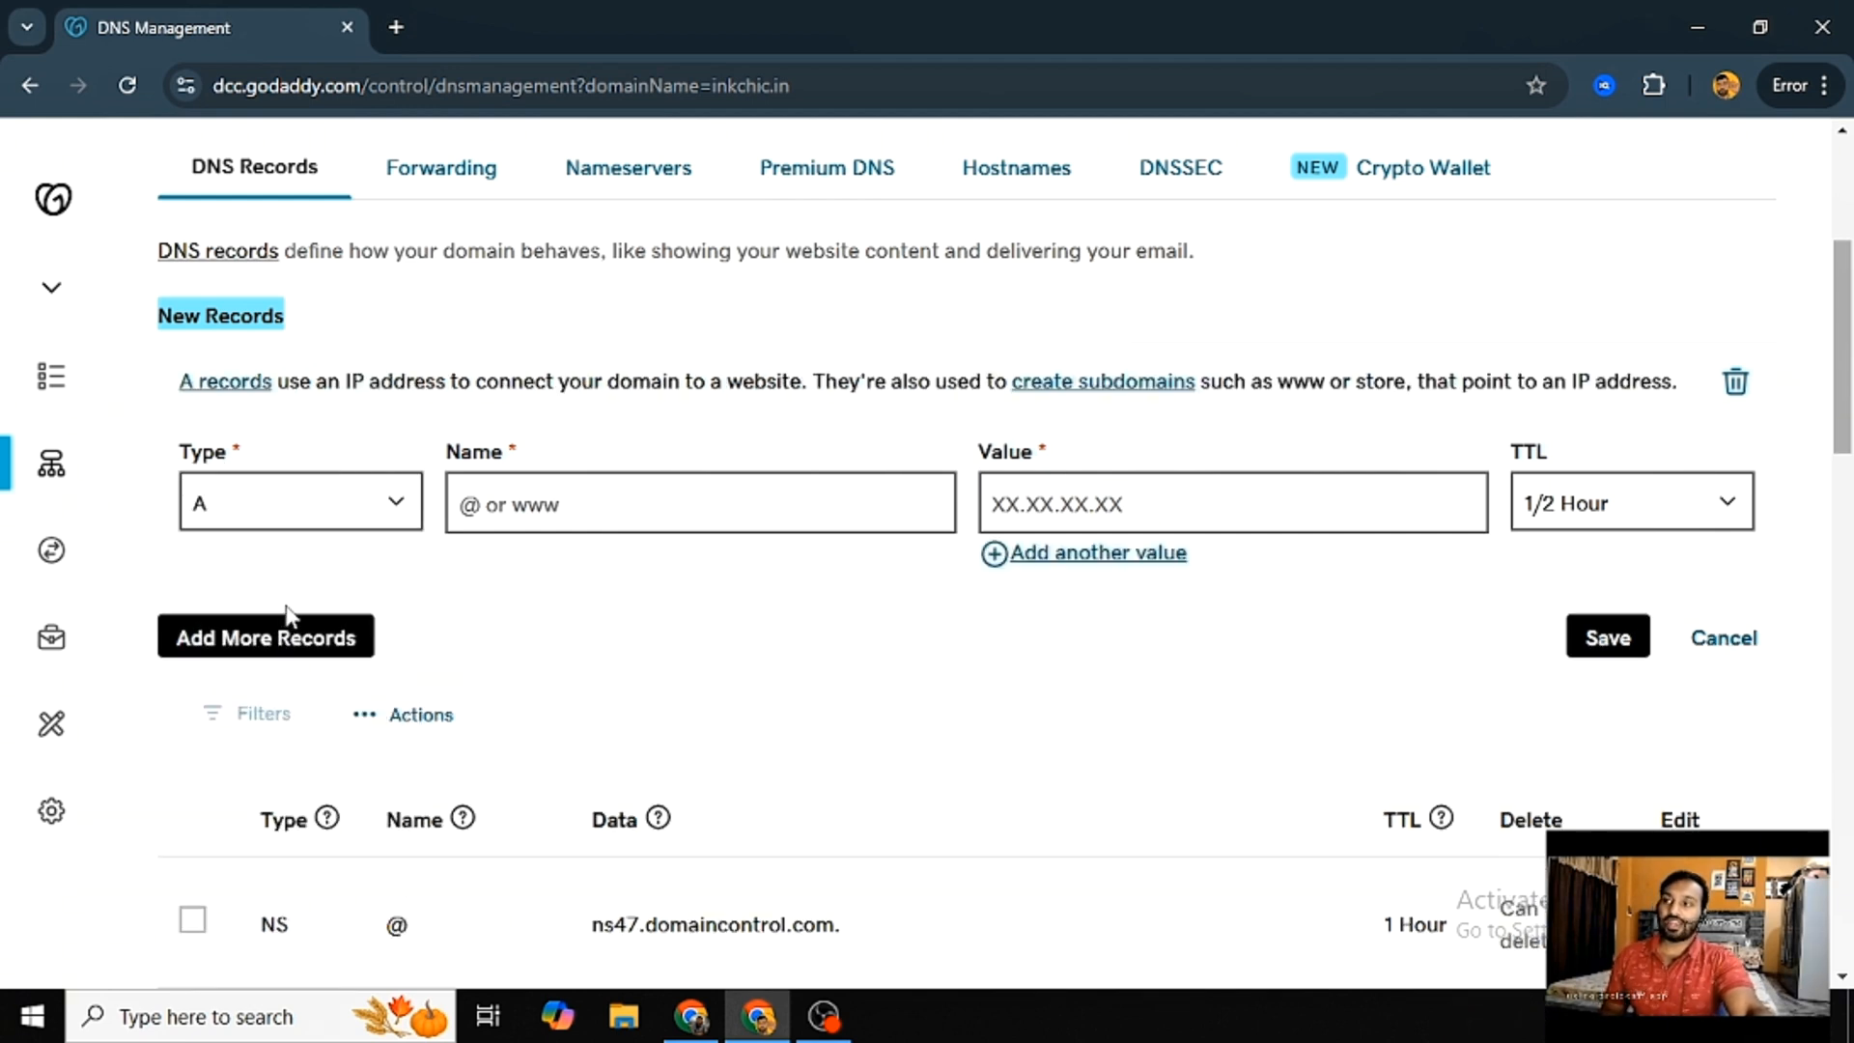
left_click(480, 511)
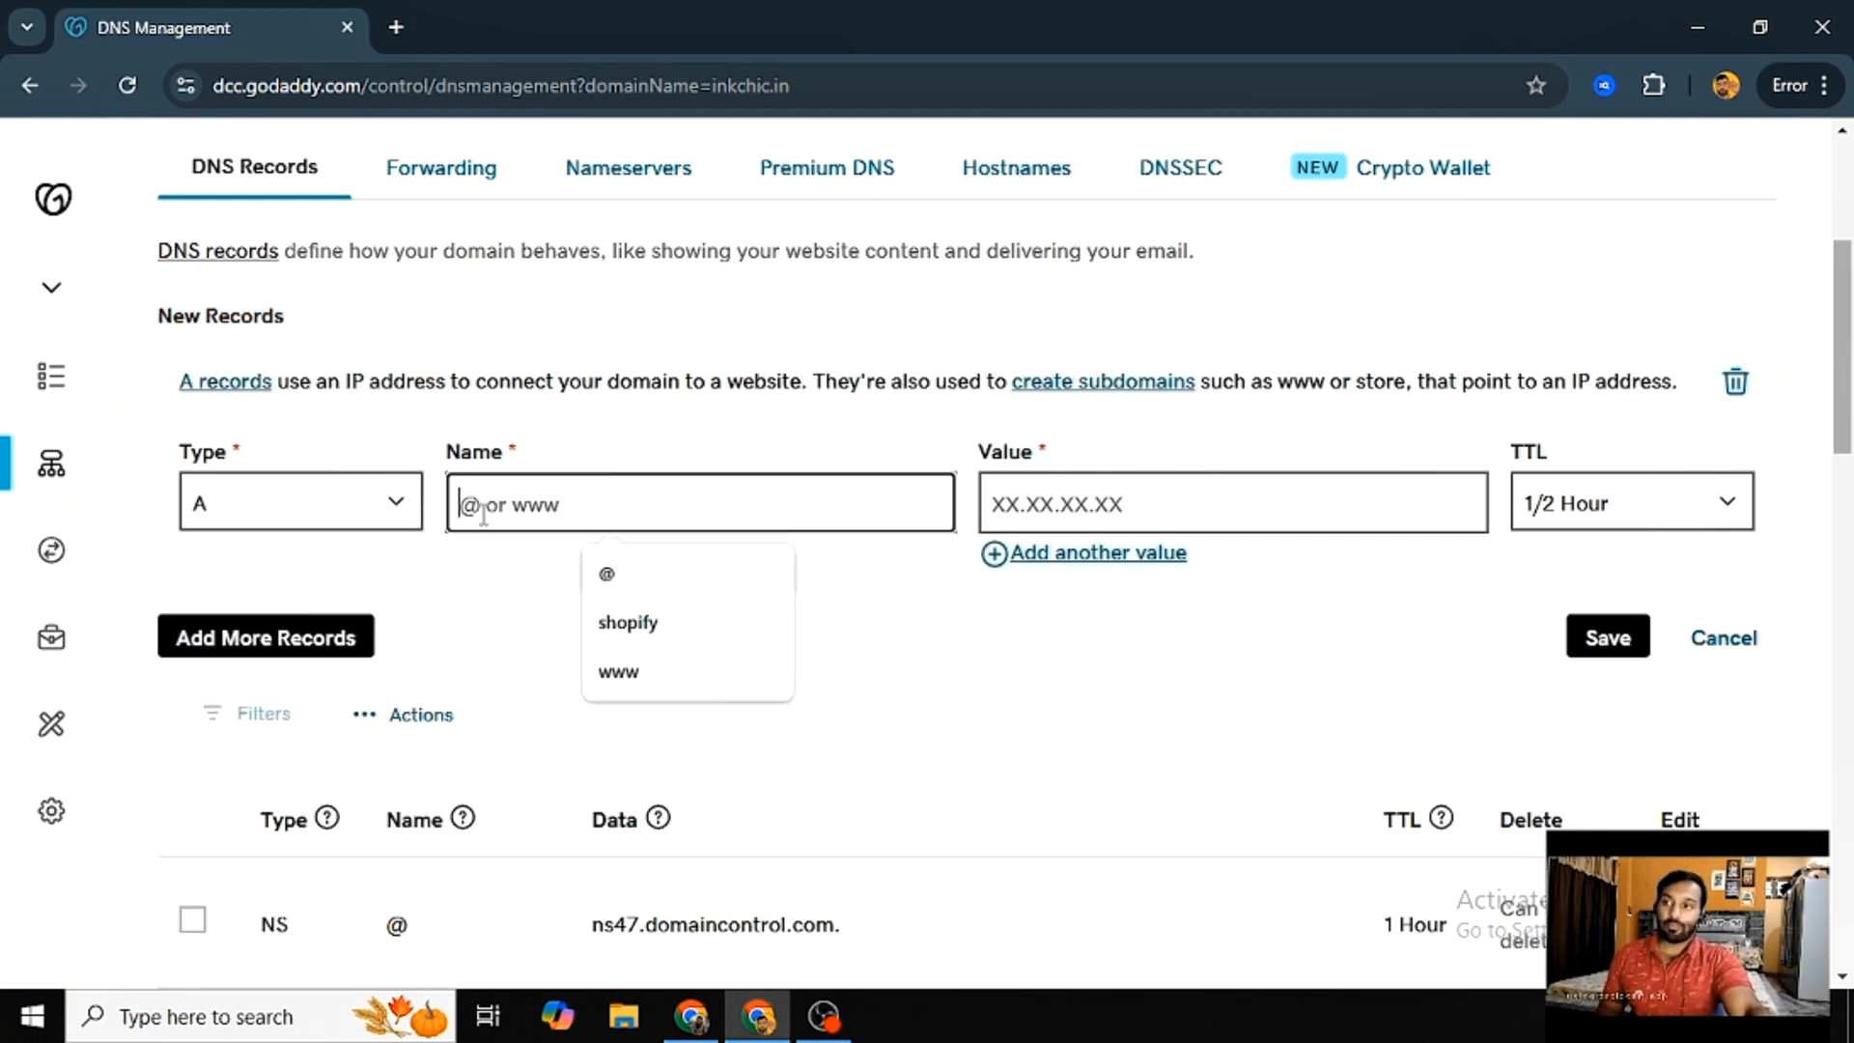
left_click(629, 579)
left_click(1037, 499)
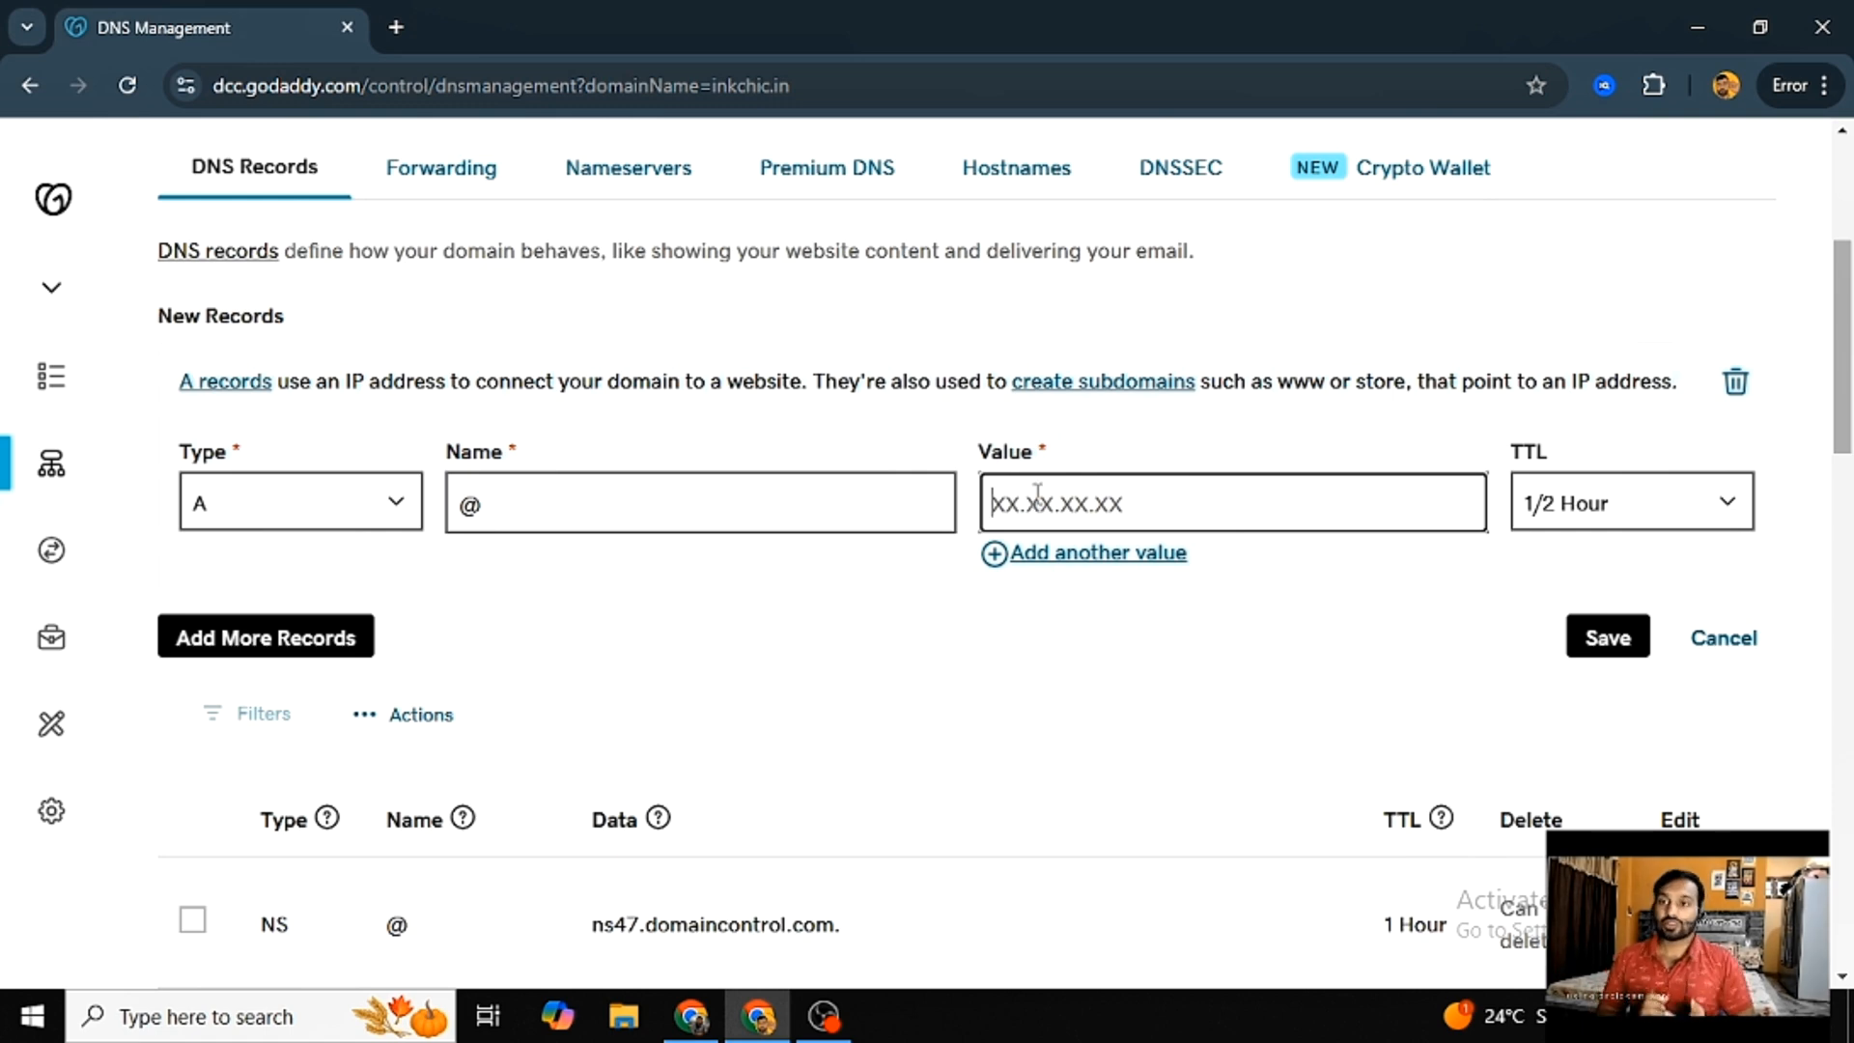
- Search Google for "shopify ip address" in a separate browser tab and copy the IP address 23.227.38.65
left_click(396, 27)
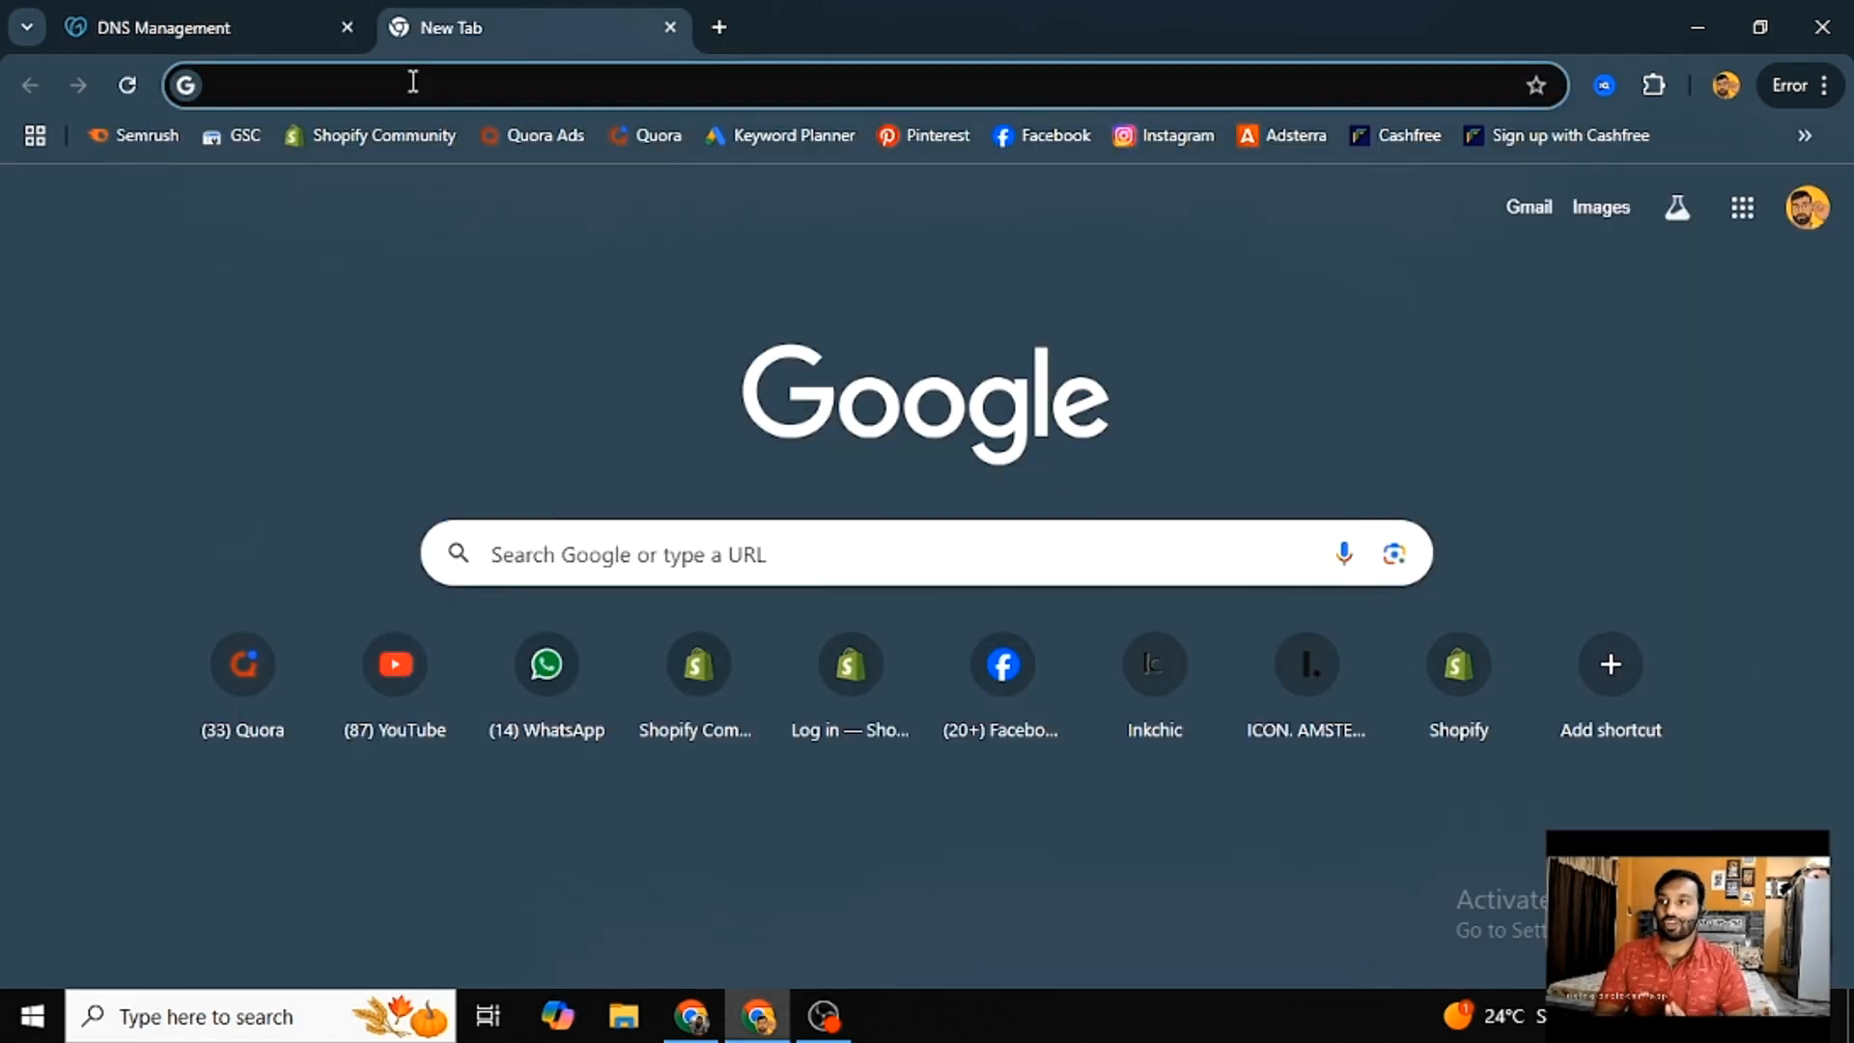
type("shp")
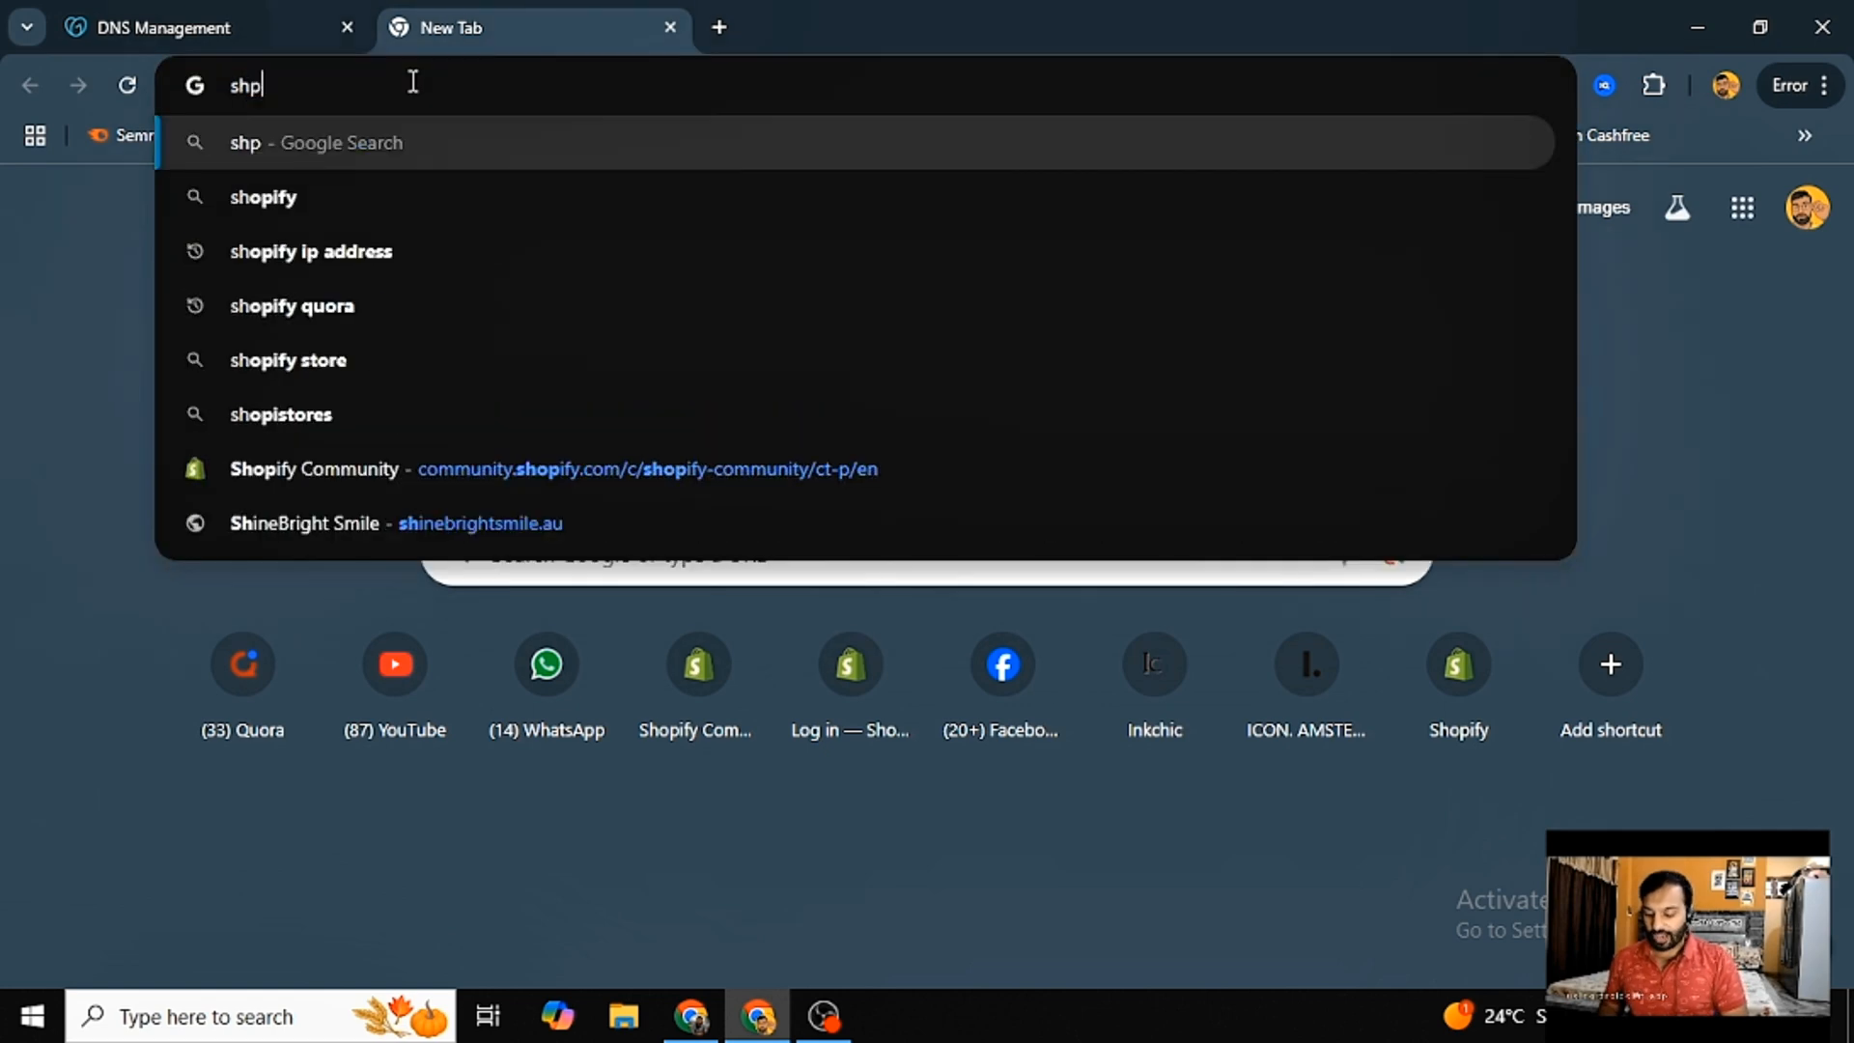
key("BackSpace")
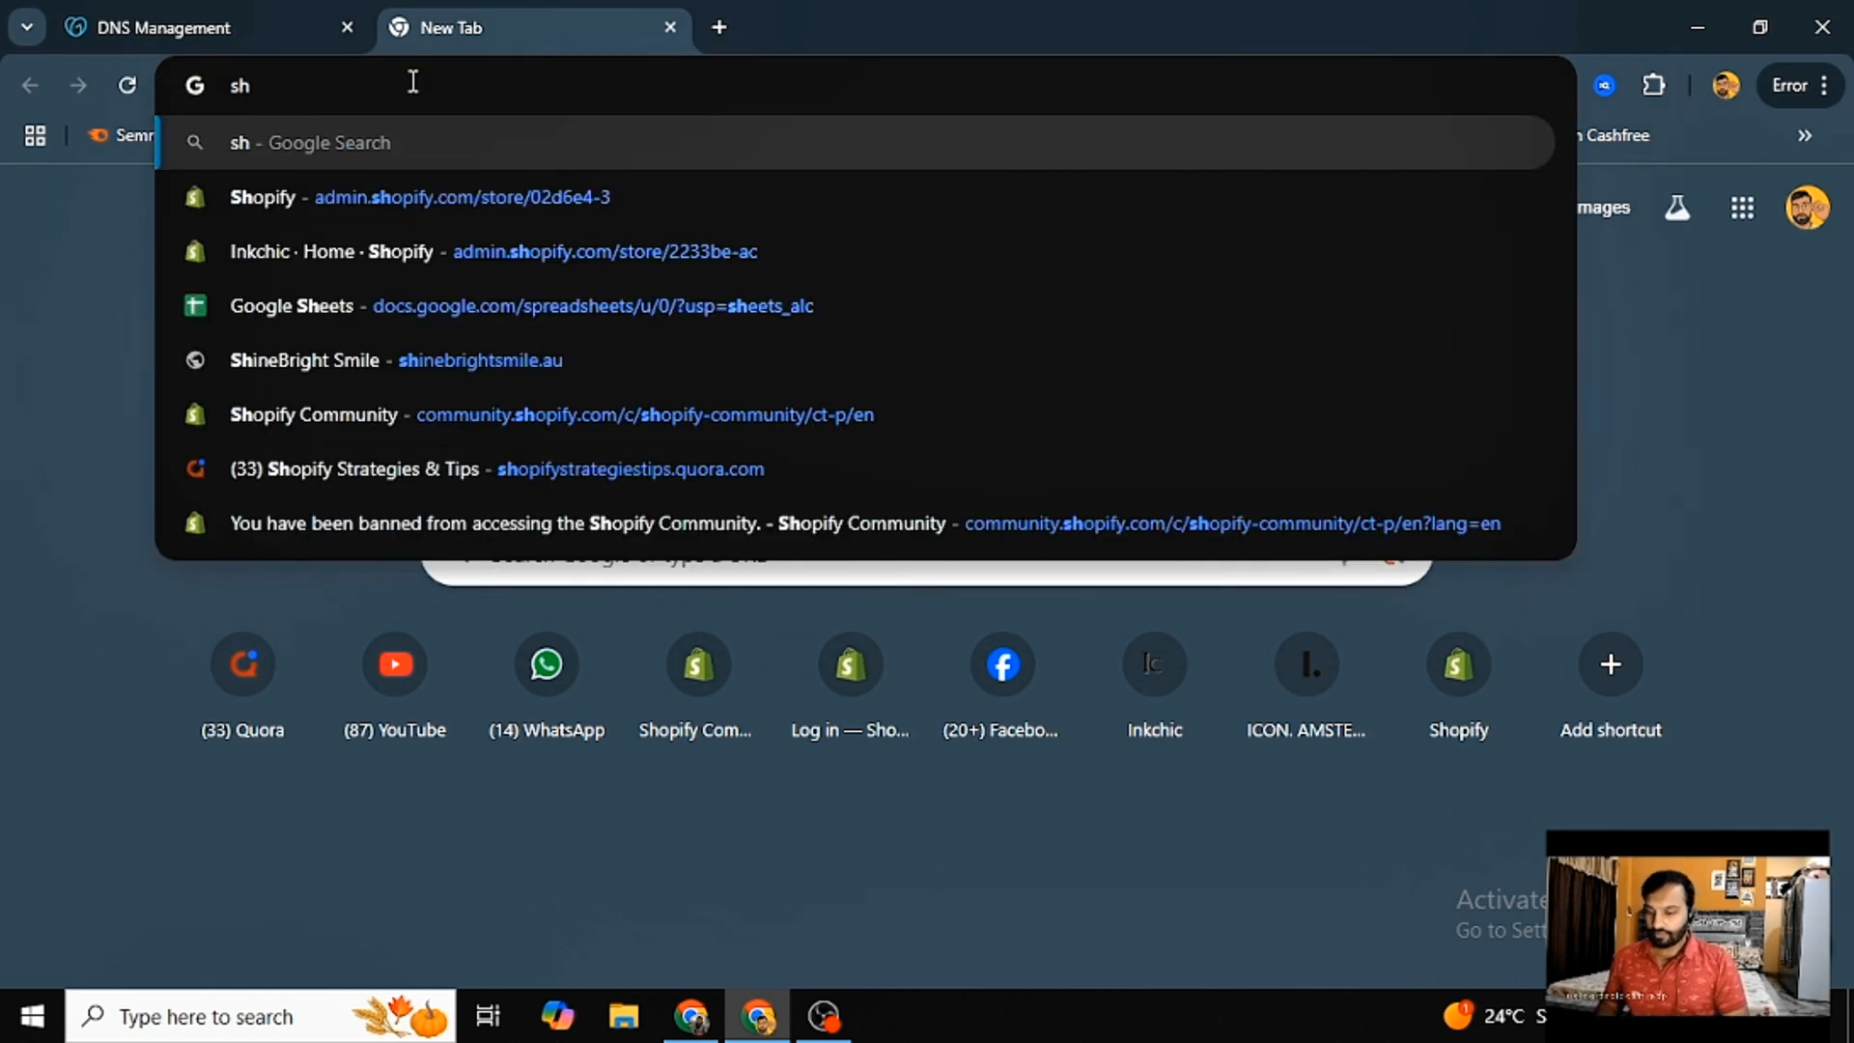
type("opify ip")
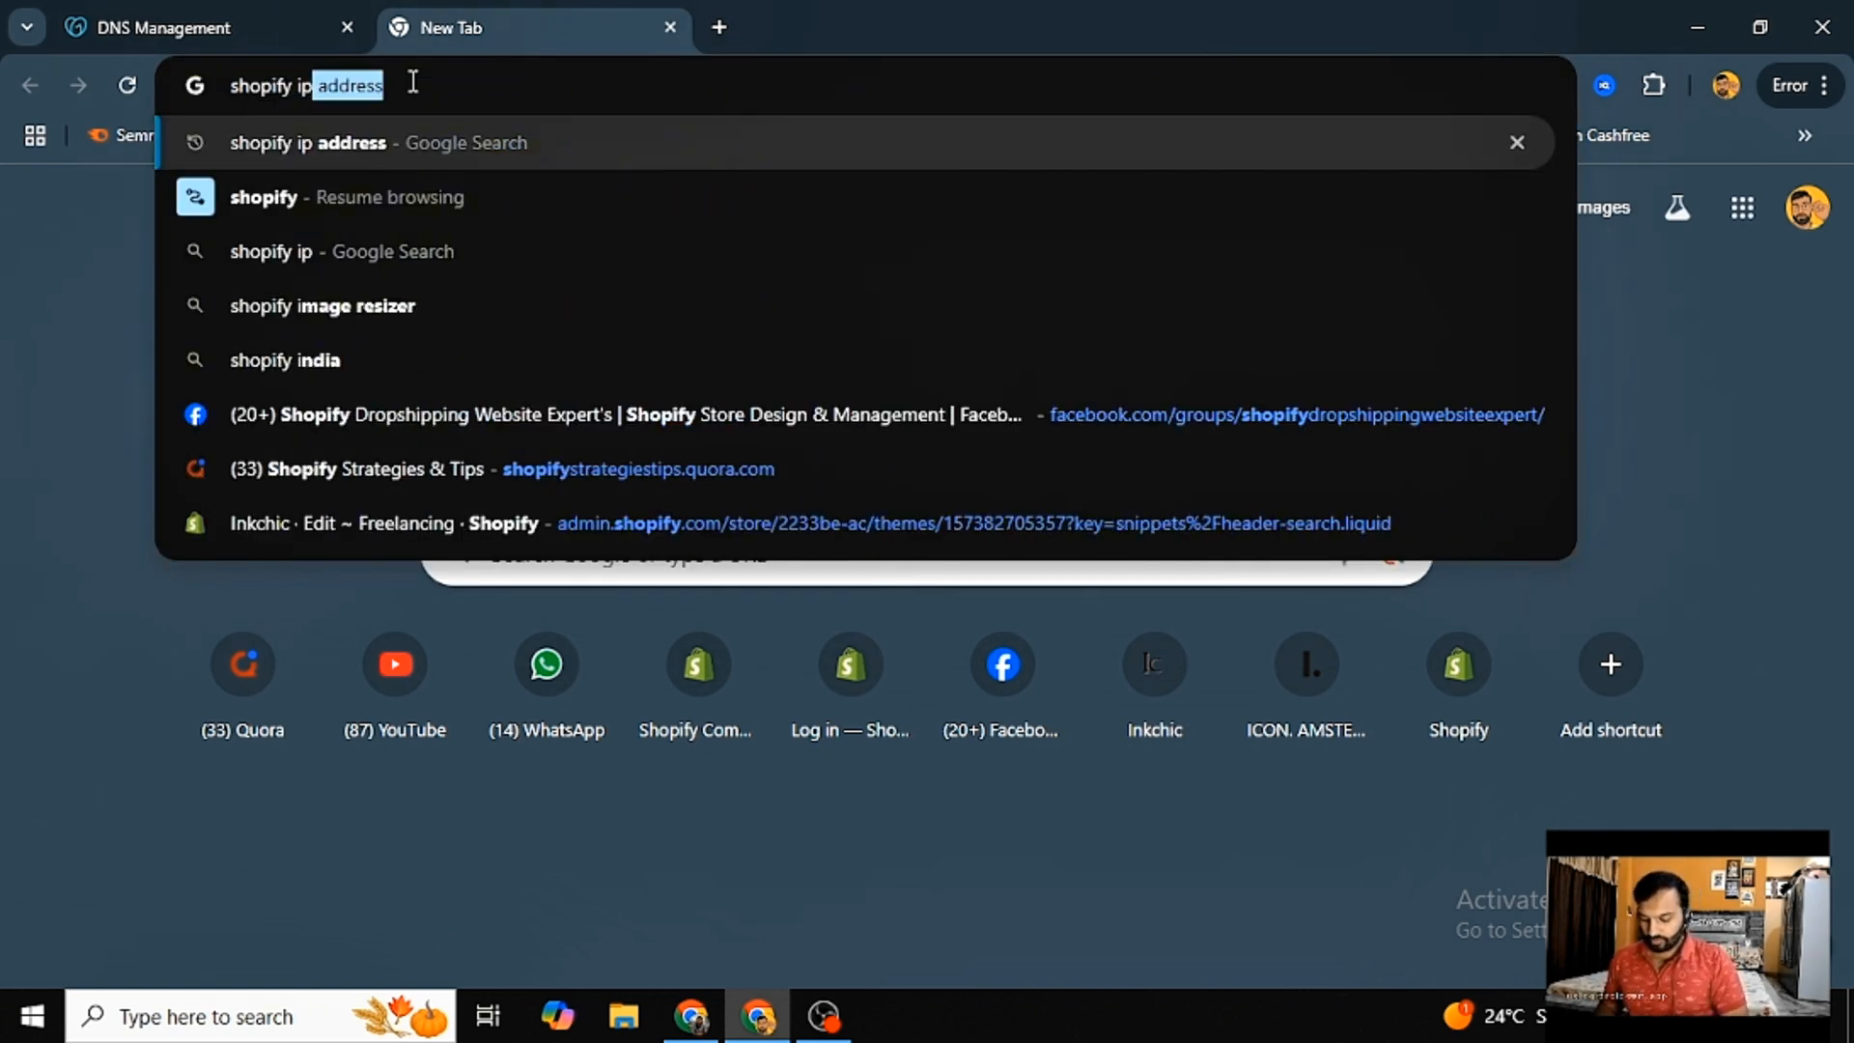
type(" address")
key("Return")
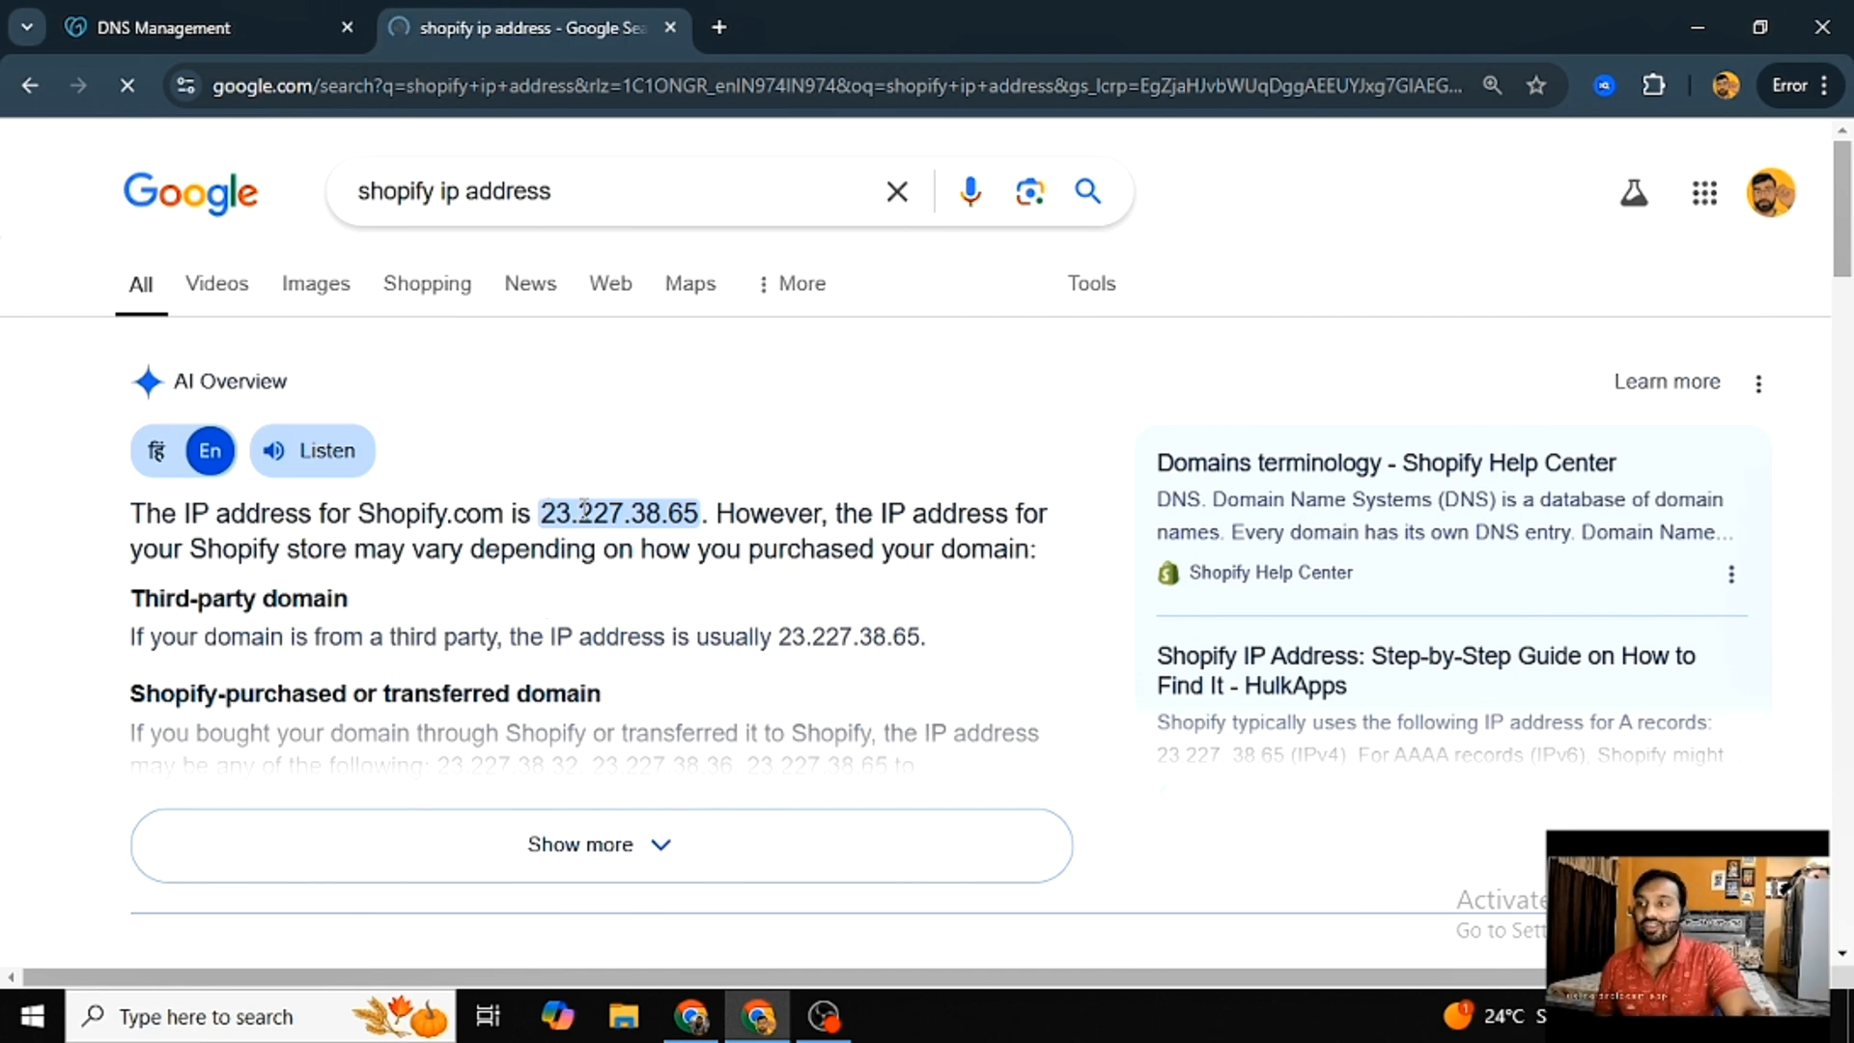
left_click_drag(540, 512, 708, 504)
key("ctrl+c")
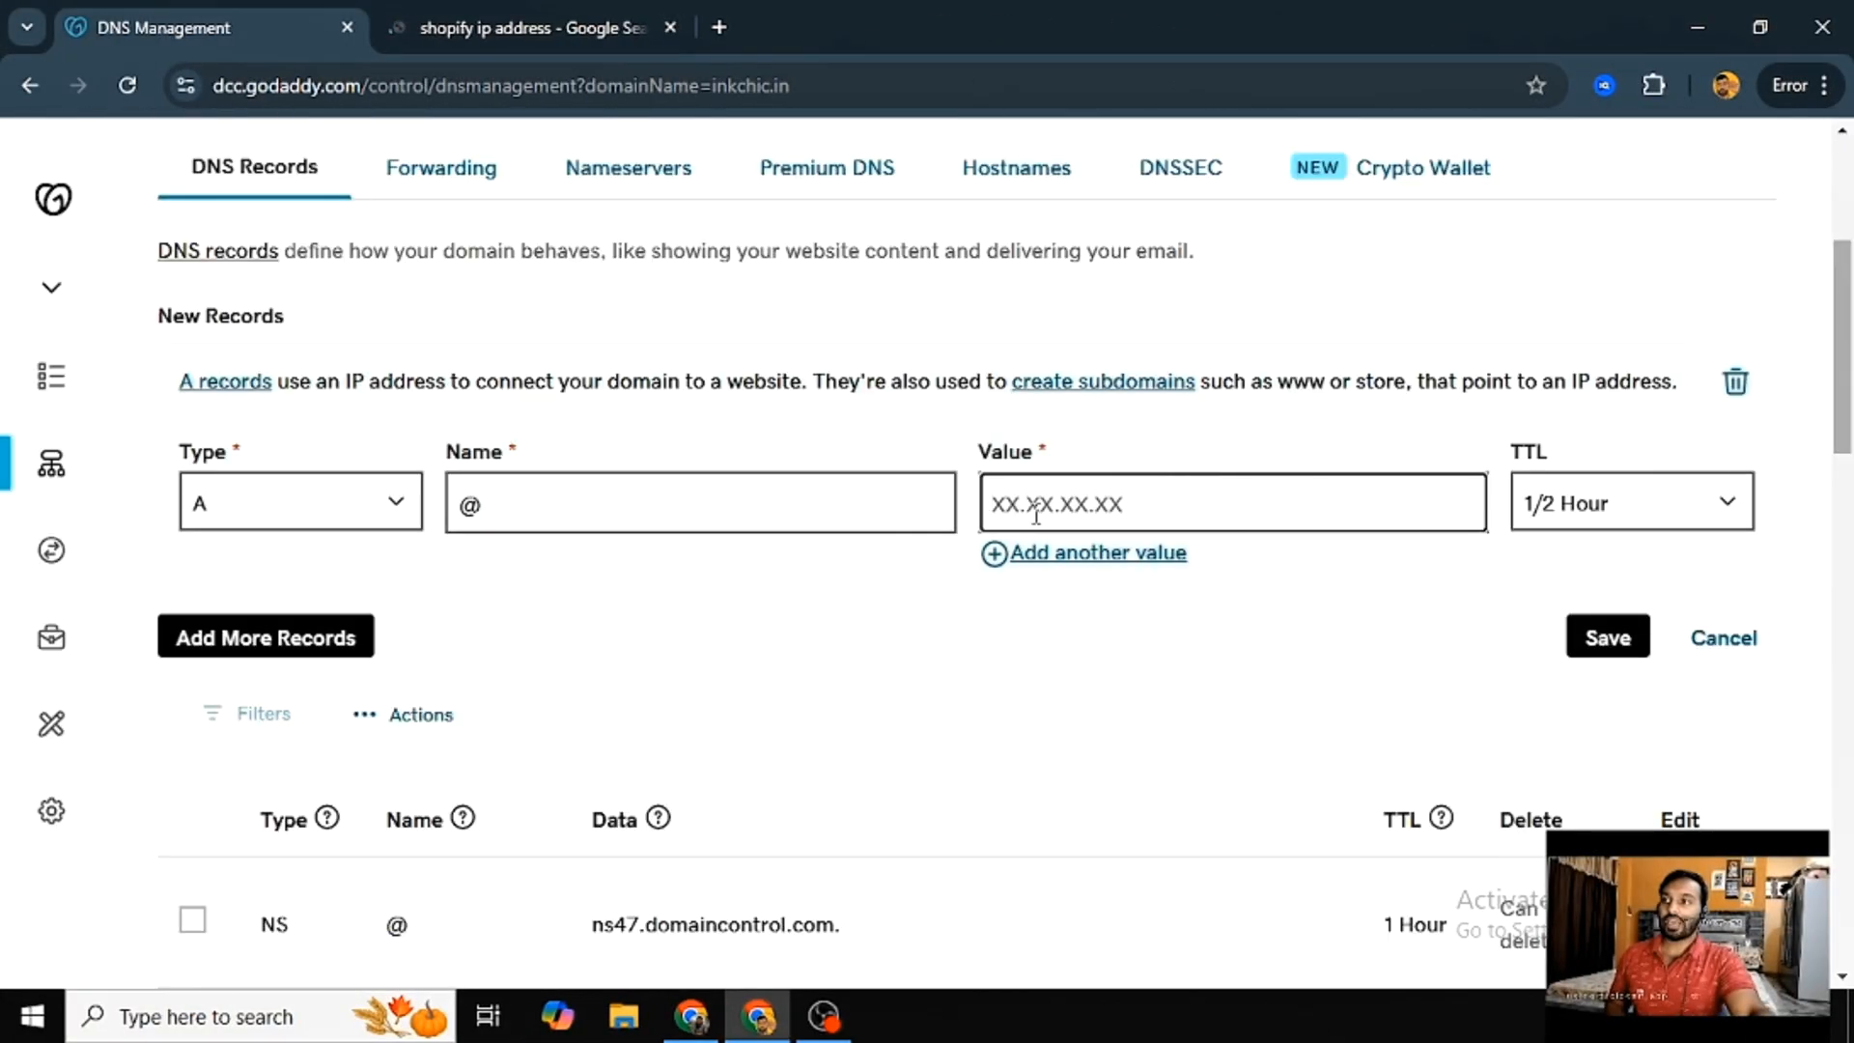
- Set the A record's value to 23.227.38.65 and its TTL to 1 Hour, and save the record
left_click(1040, 504)
key("ctrl+v")
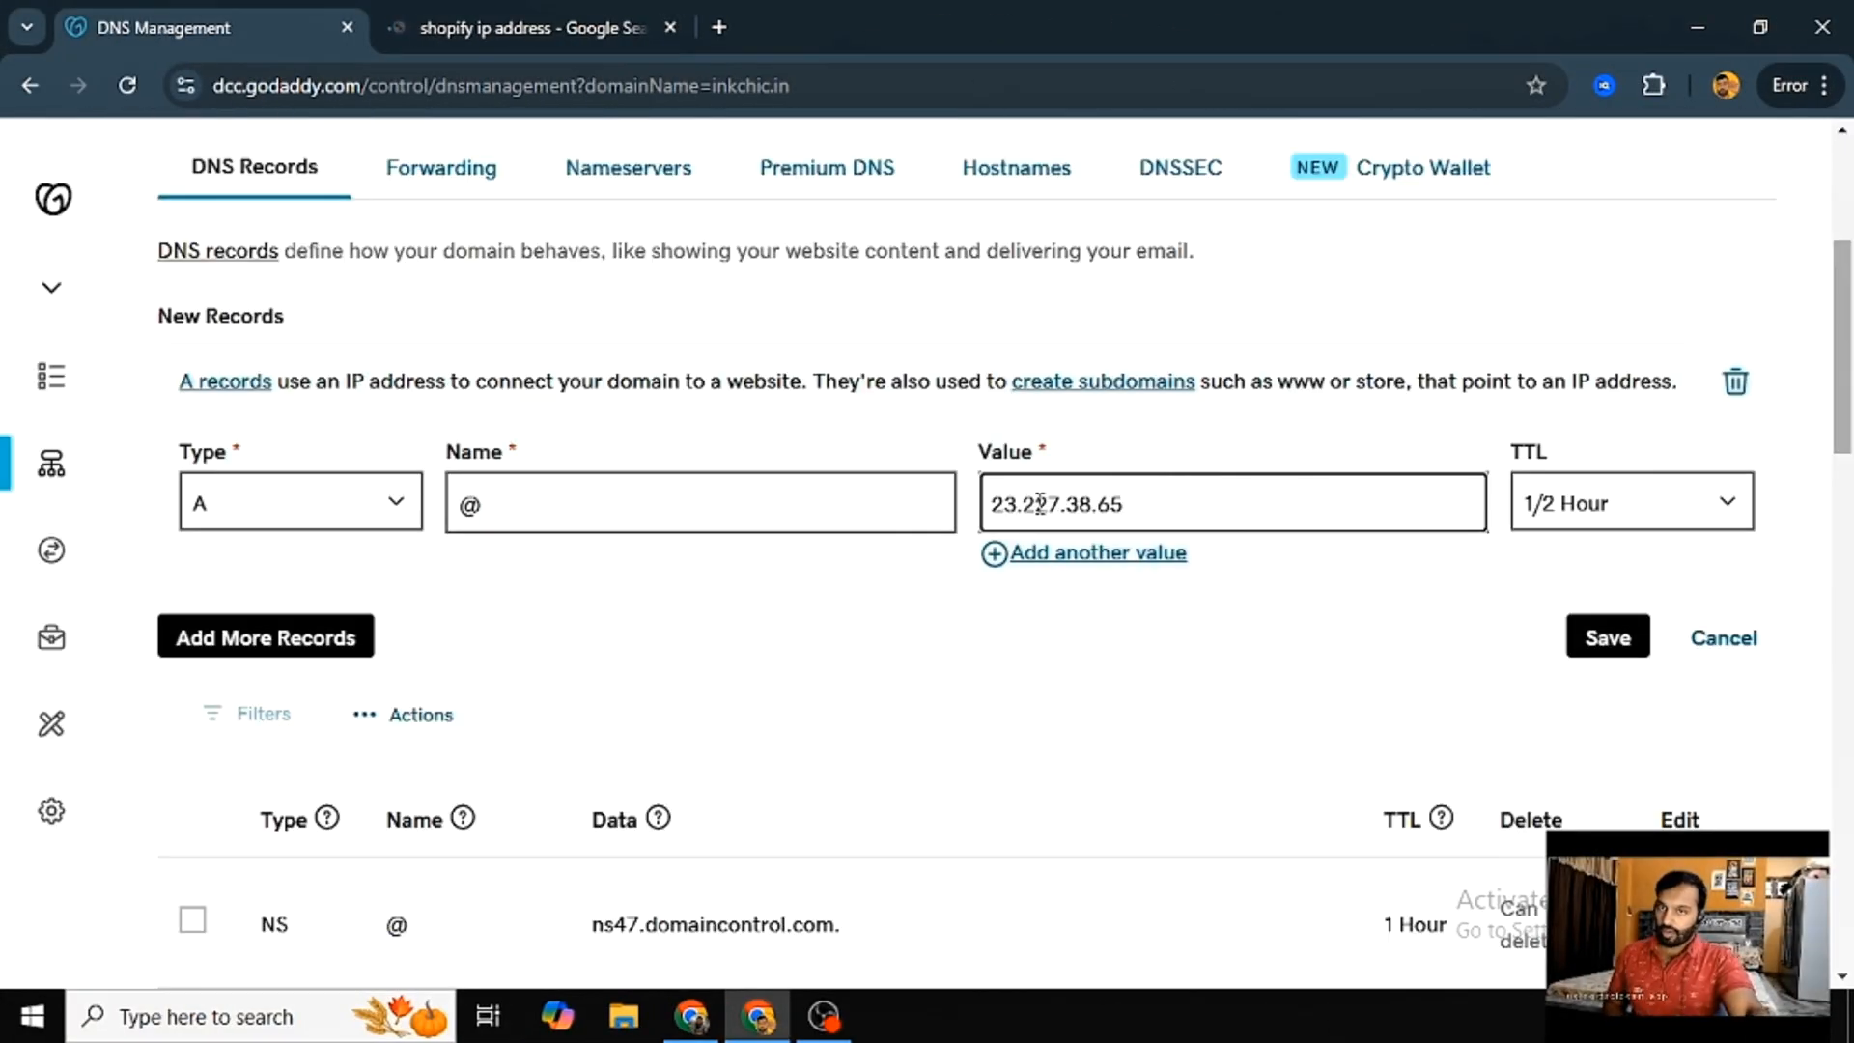
left_click(1744, 521)
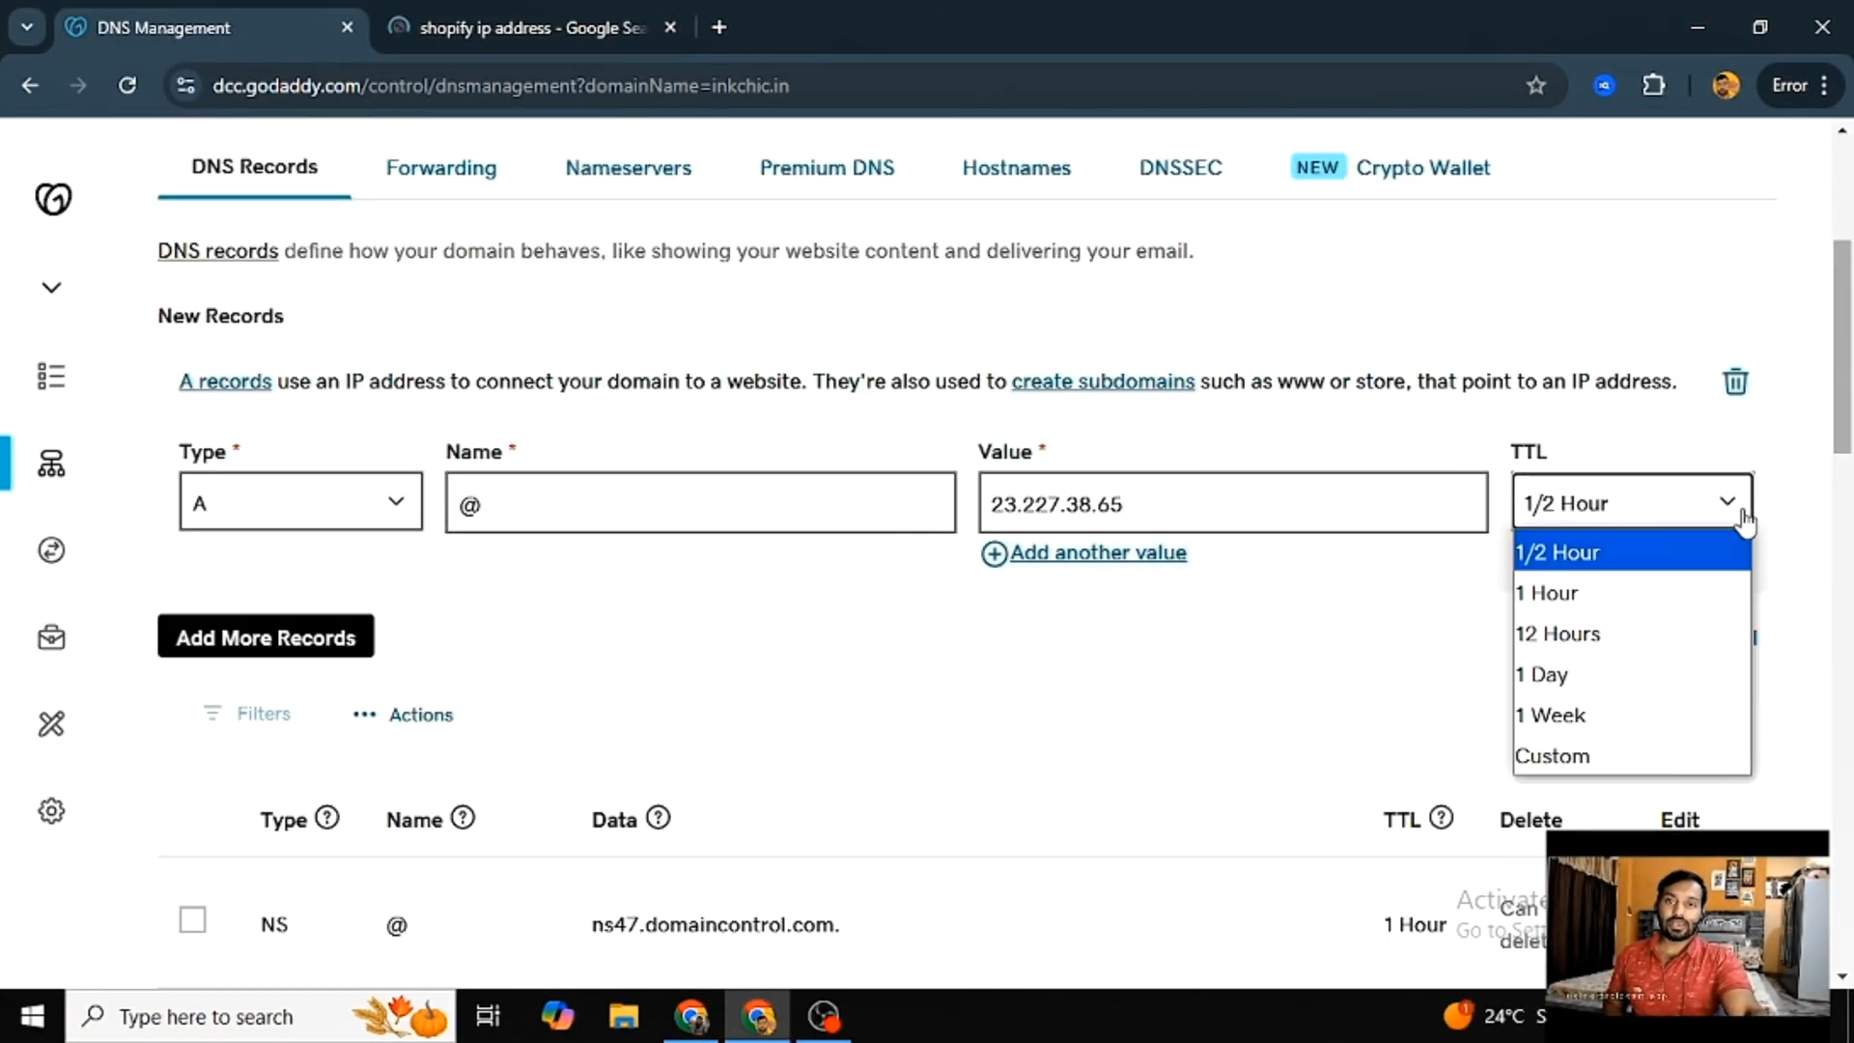
left_click(1674, 591)
left_click(1640, 642)
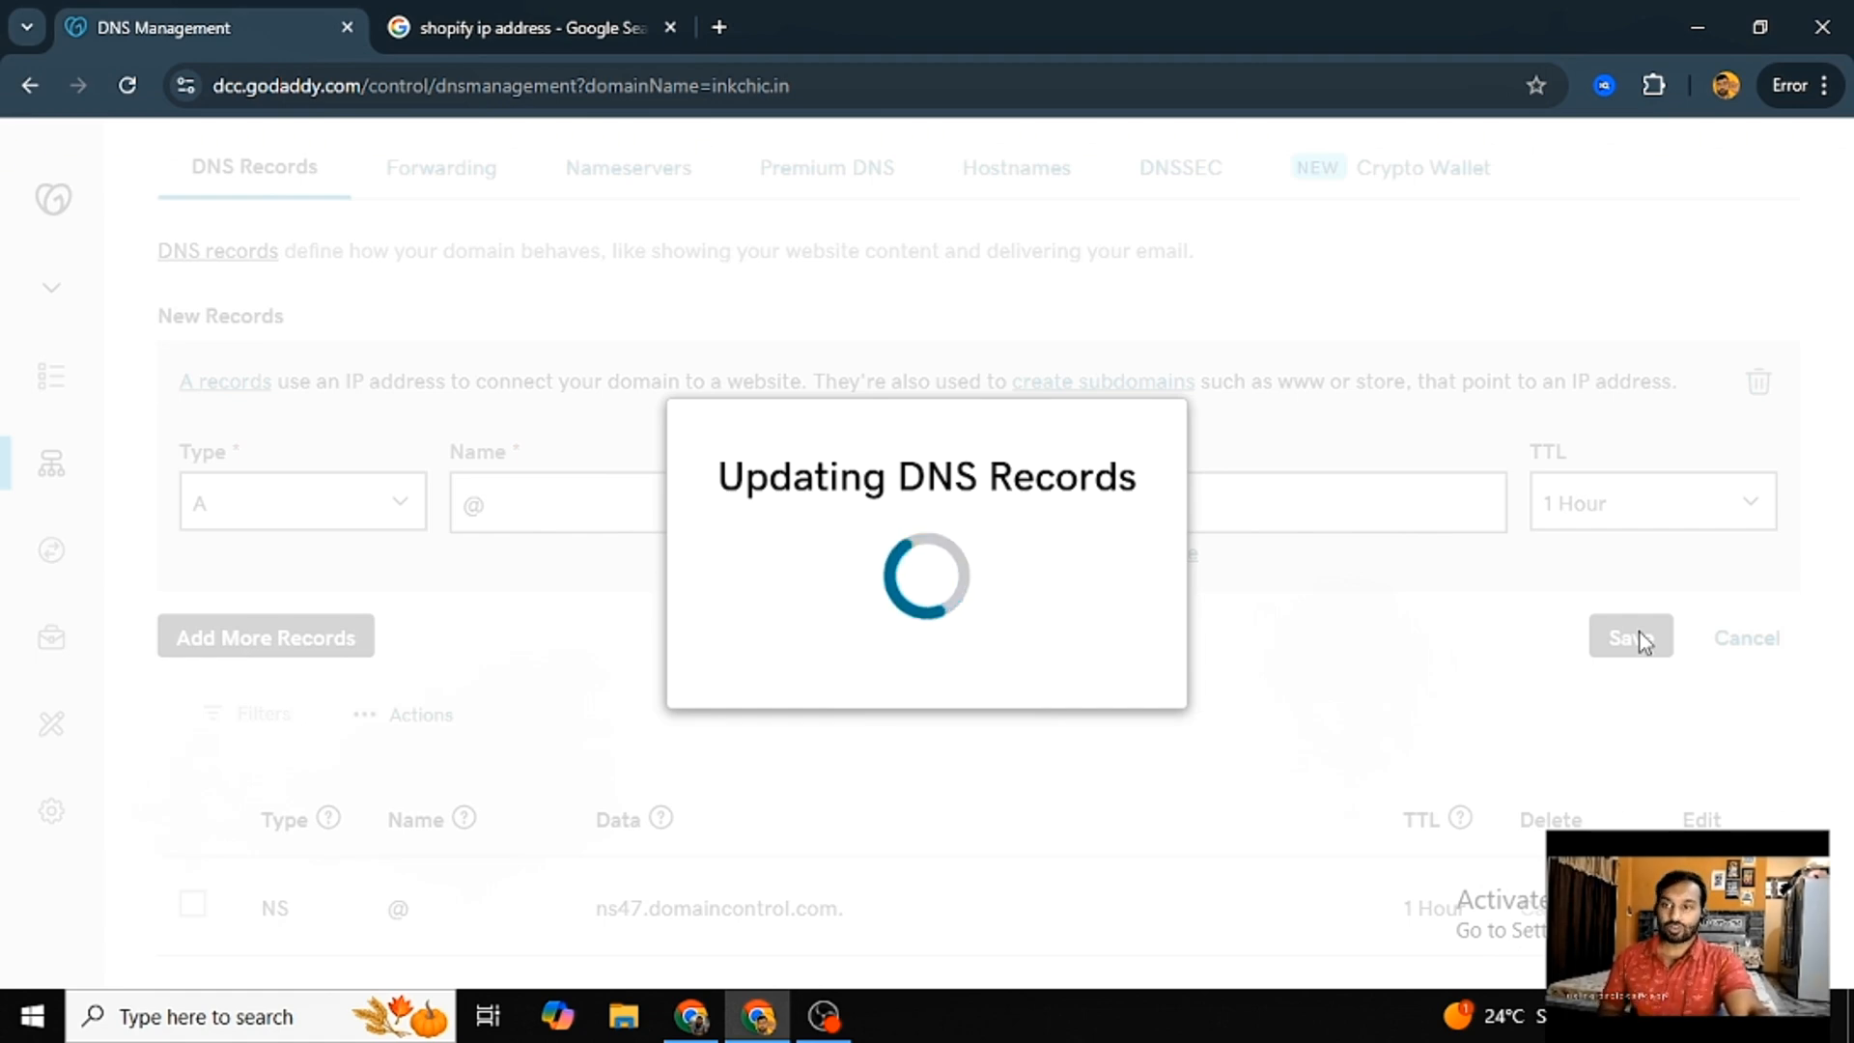
scroll(682, 693, "up", 2)
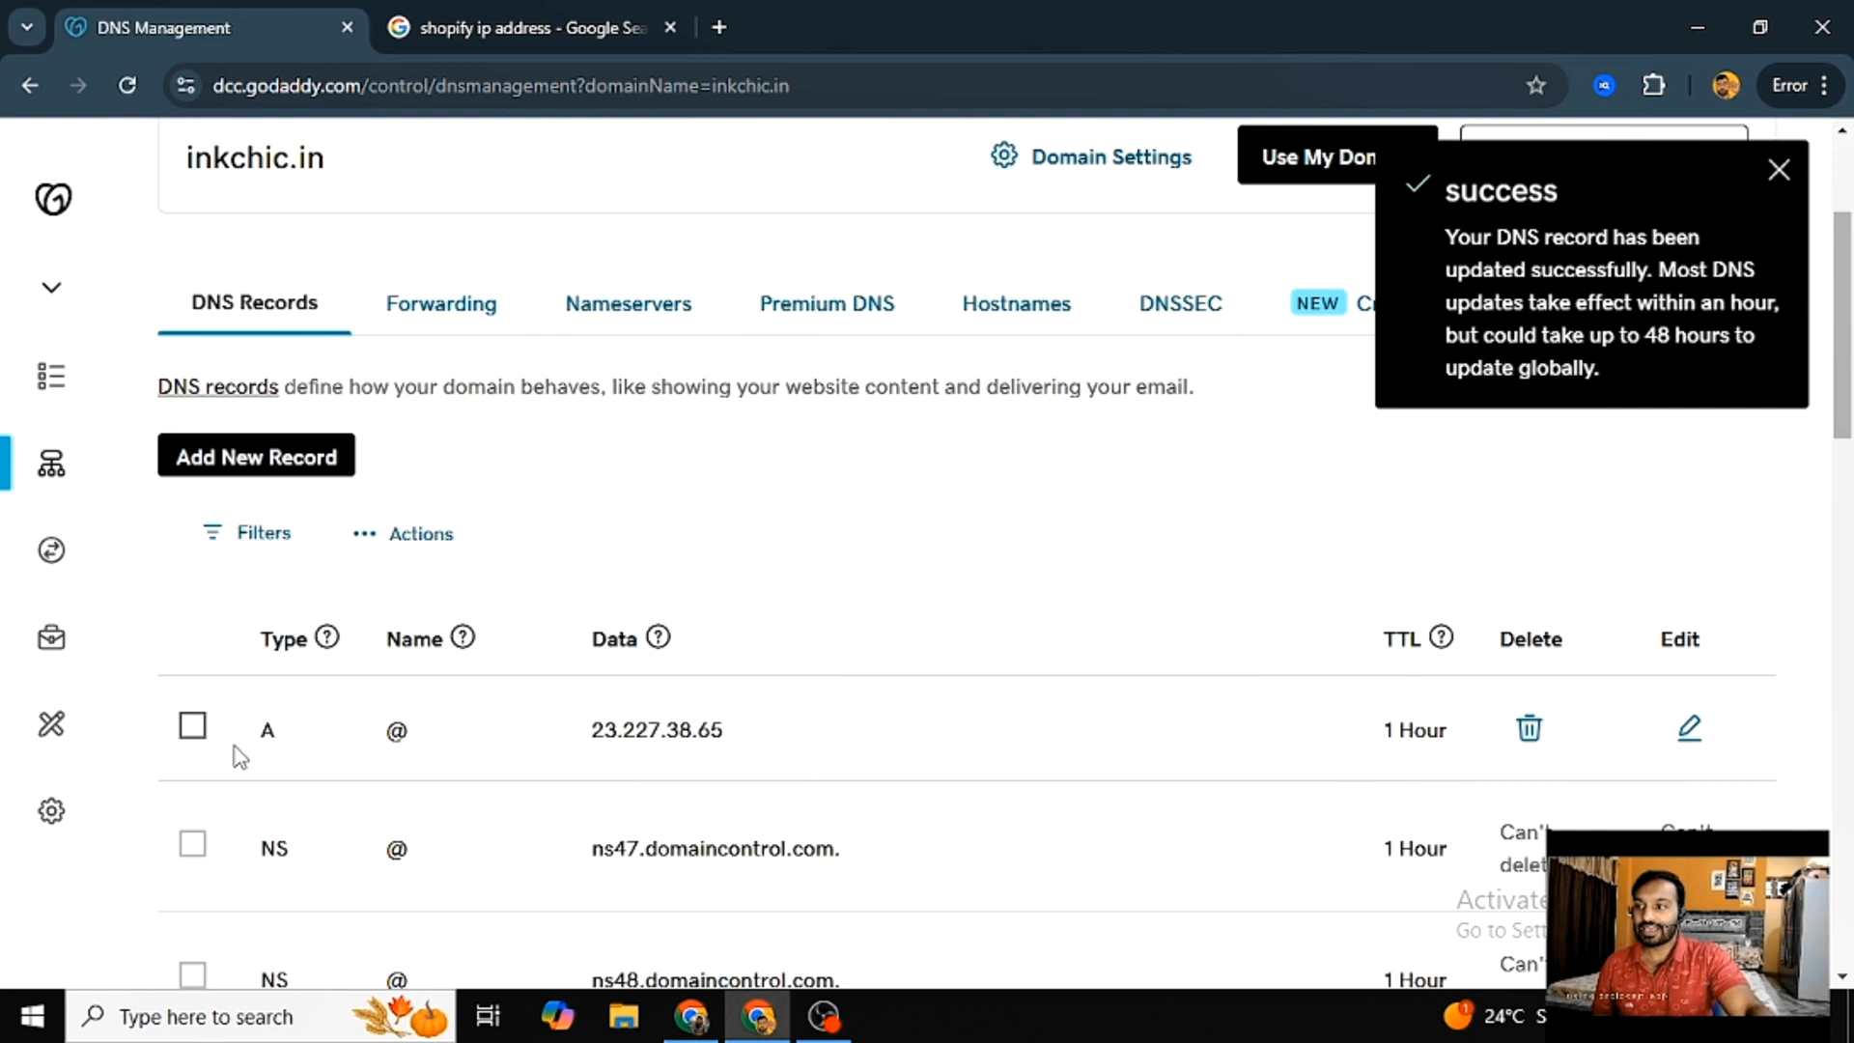
left_click_drag(236, 753, 1743, 728)
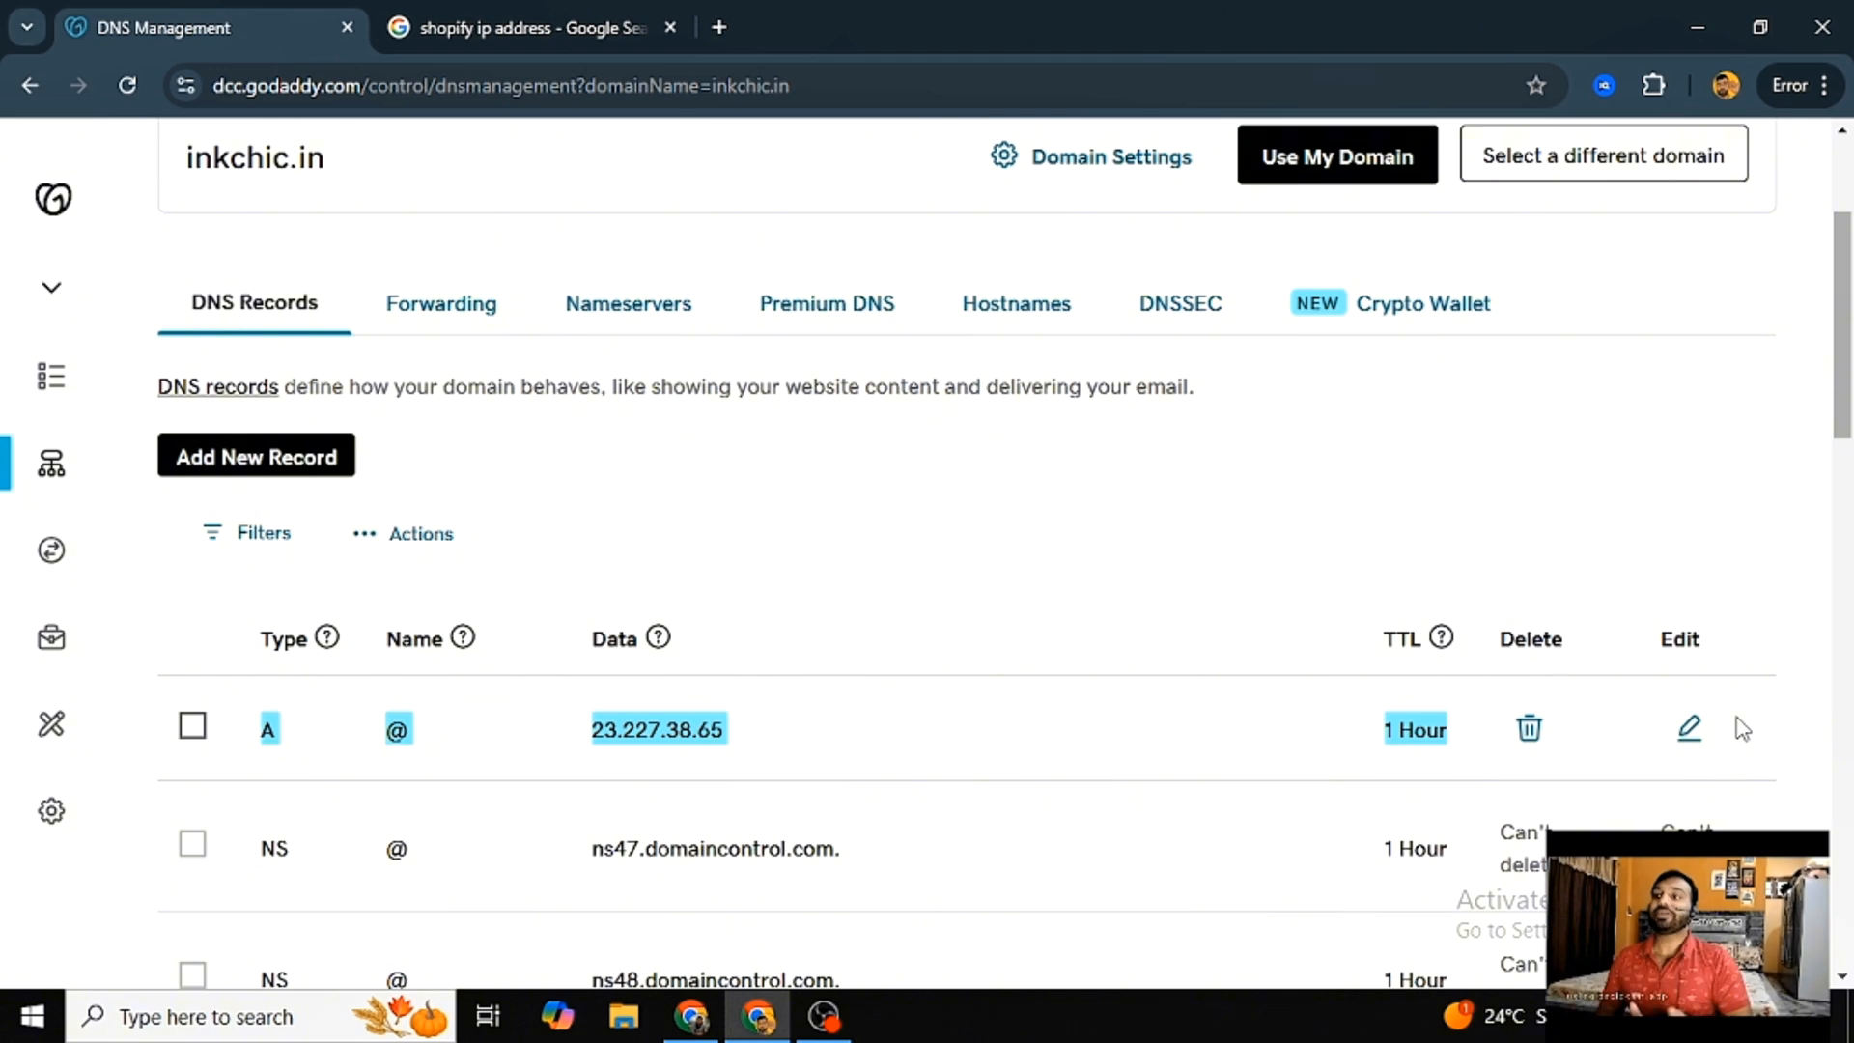
left_click(293, 466)
left_click(338, 637)
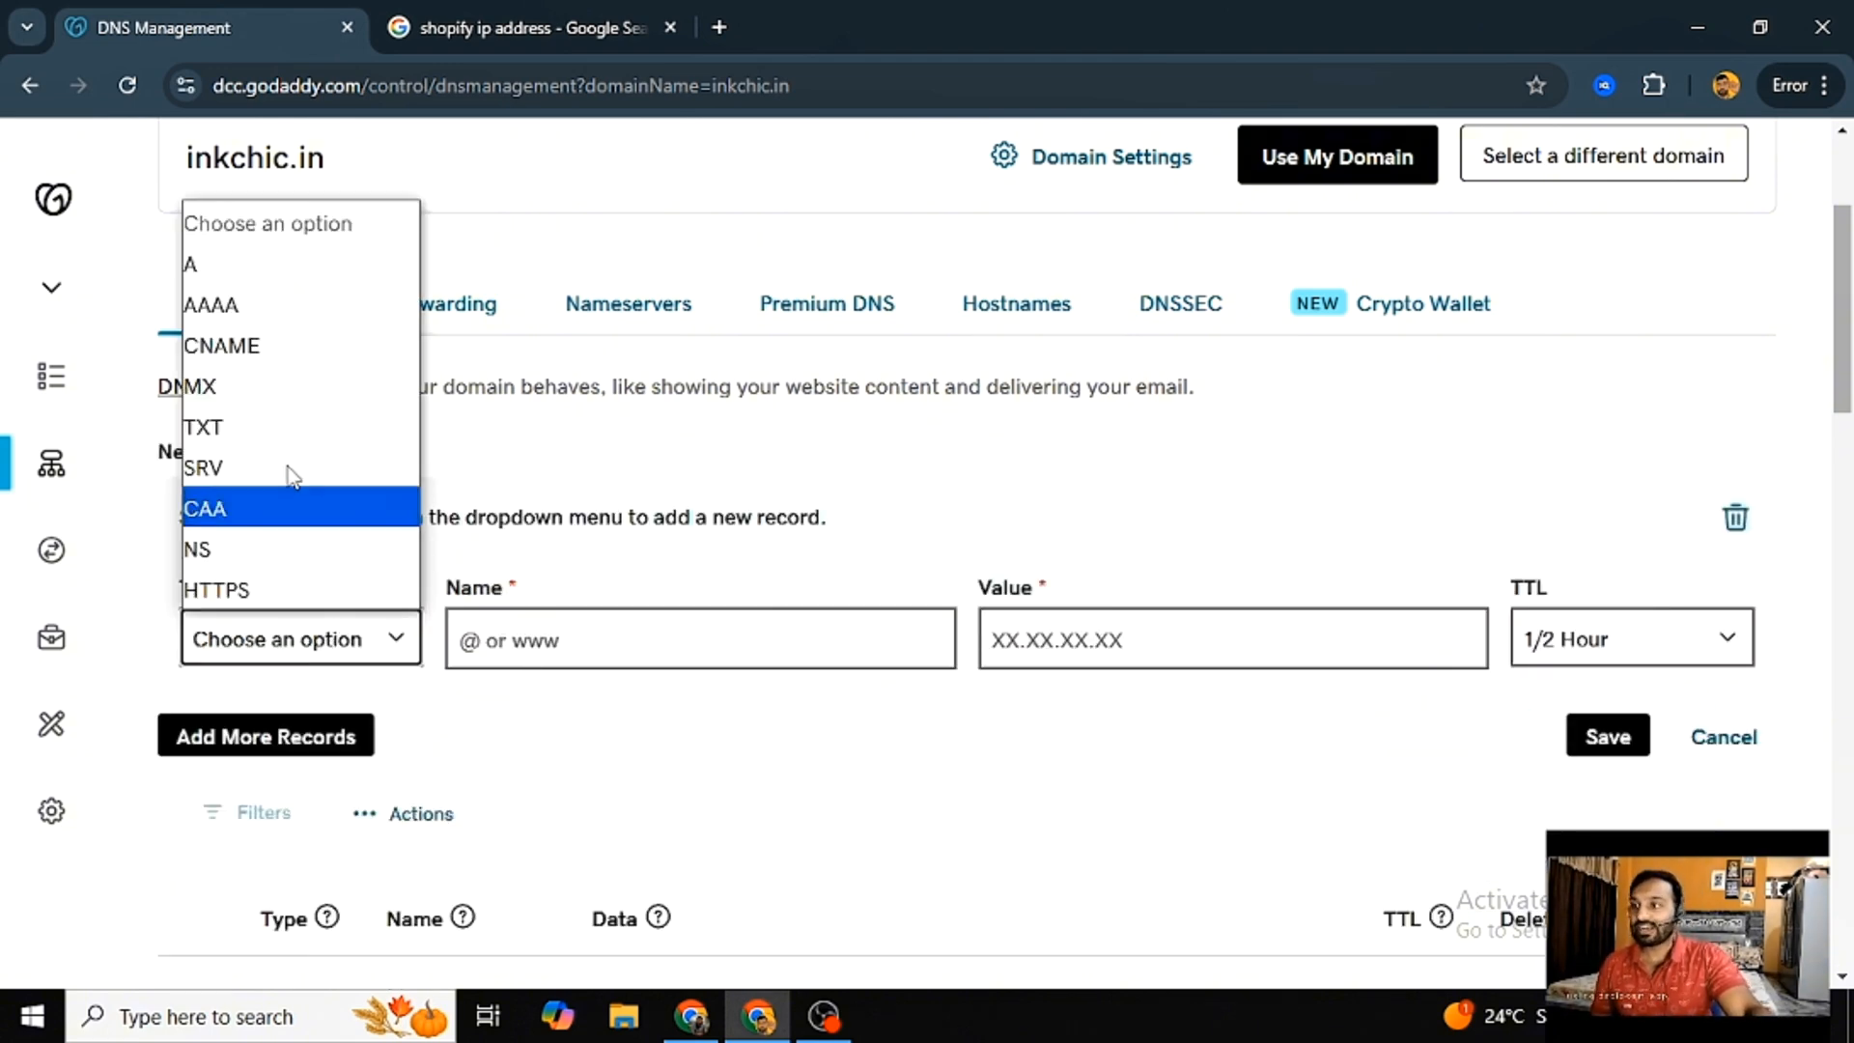
left_click(268, 345)
left_click(518, 641)
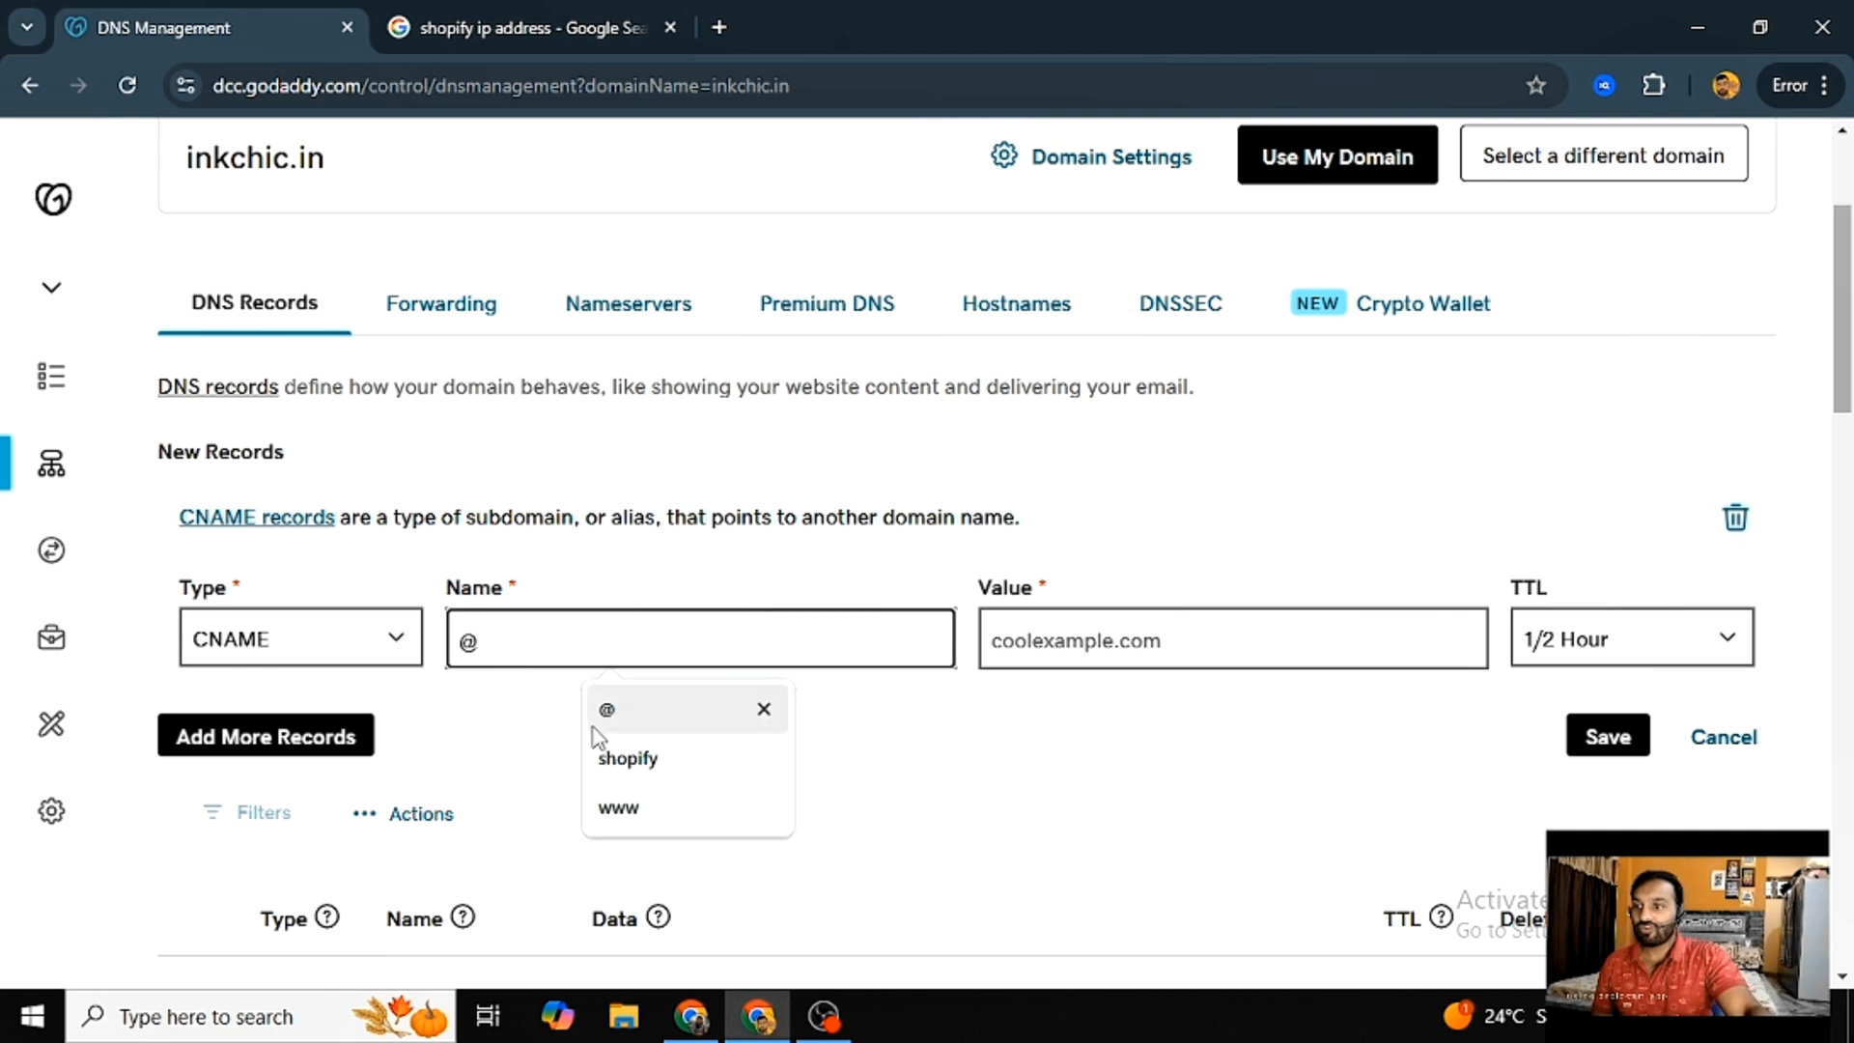
left_click(632, 809)
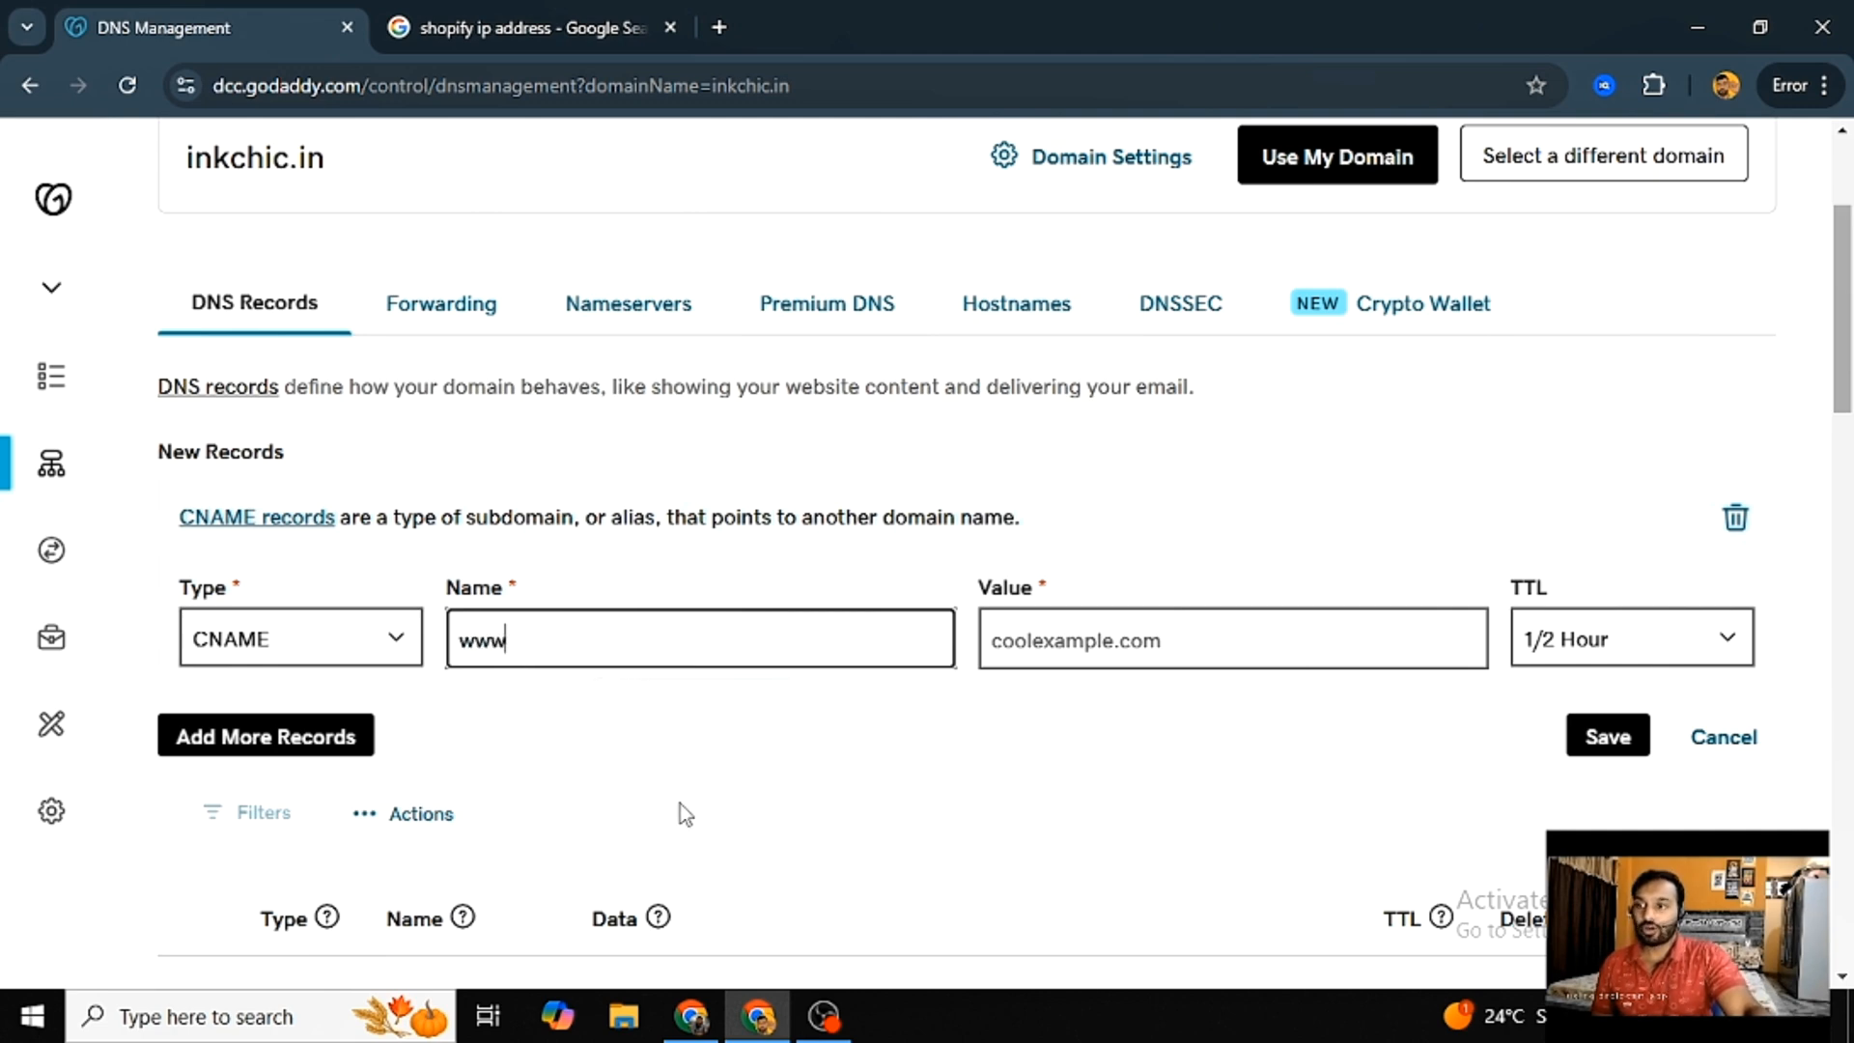
- Set the www CNAME record's value to shops.myshopify.com and its TTL to 1 Hour, and save the record
left_click(1077, 642)
type("shops.myshopify.com")
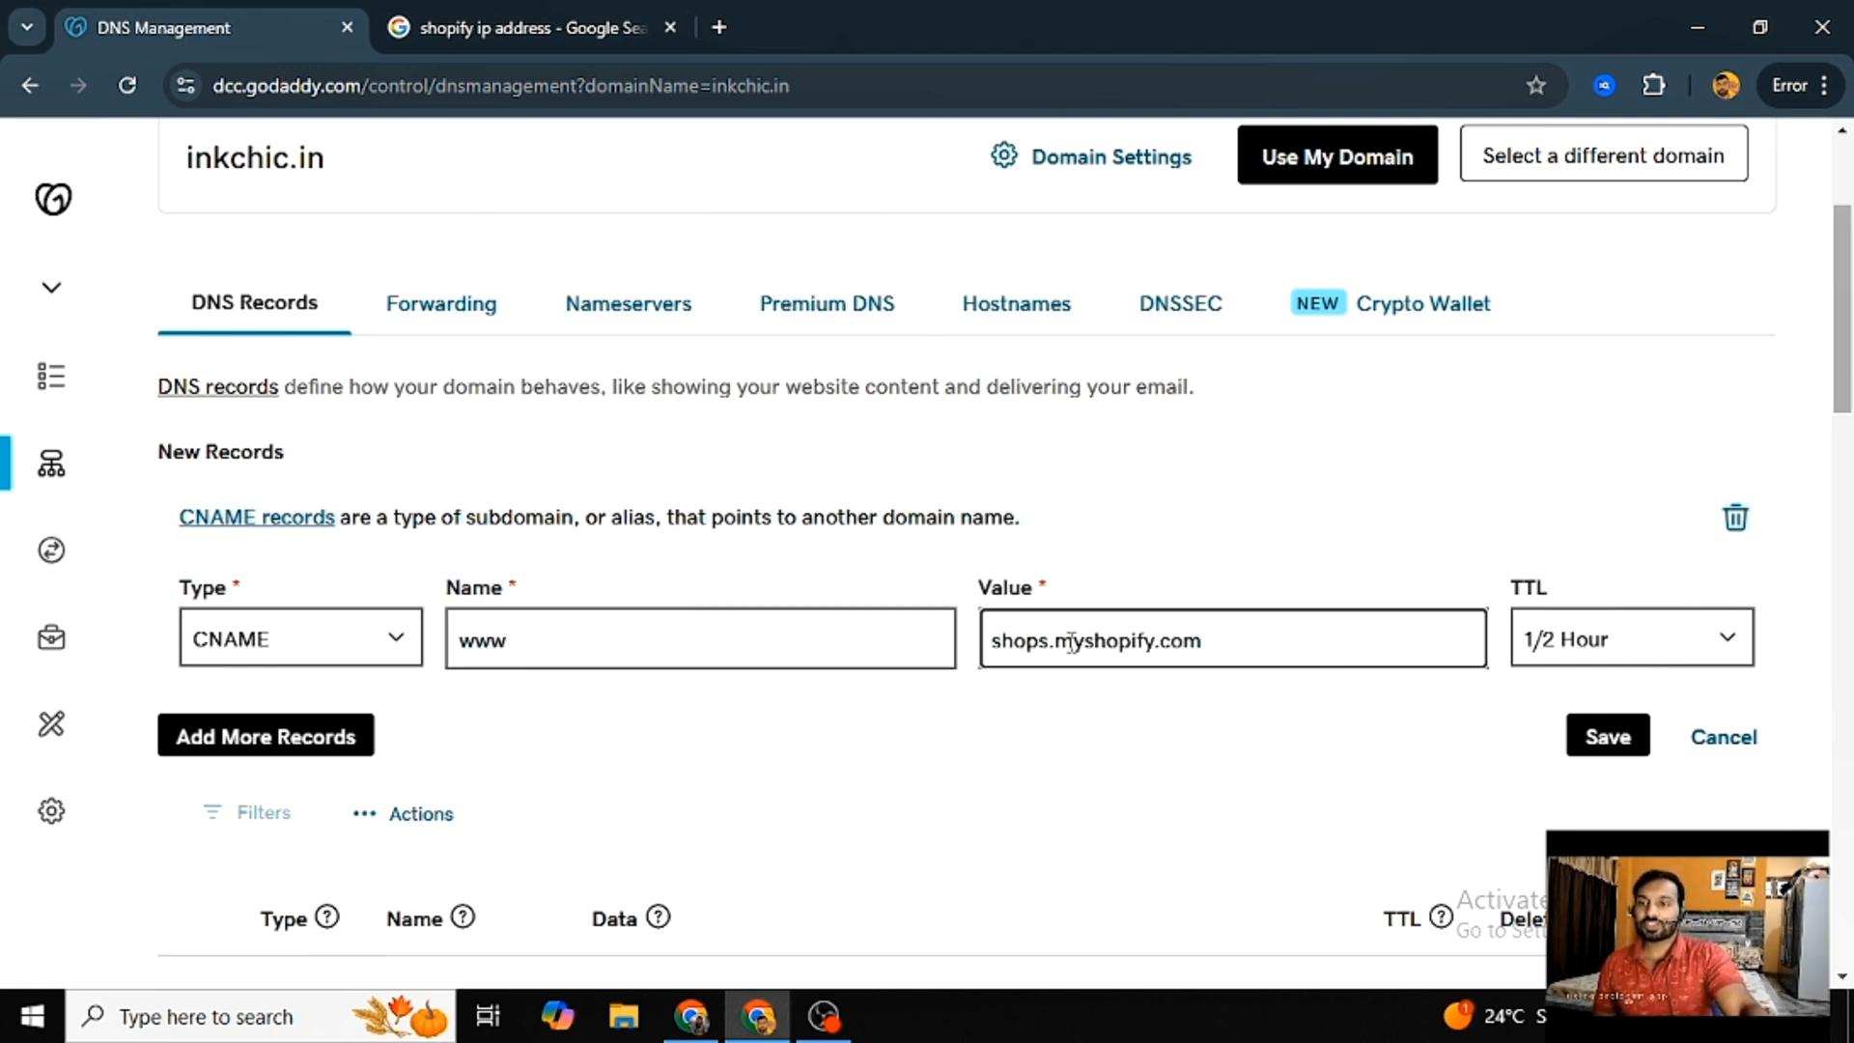
left_click_drag(1074, 642, 1147, 643)
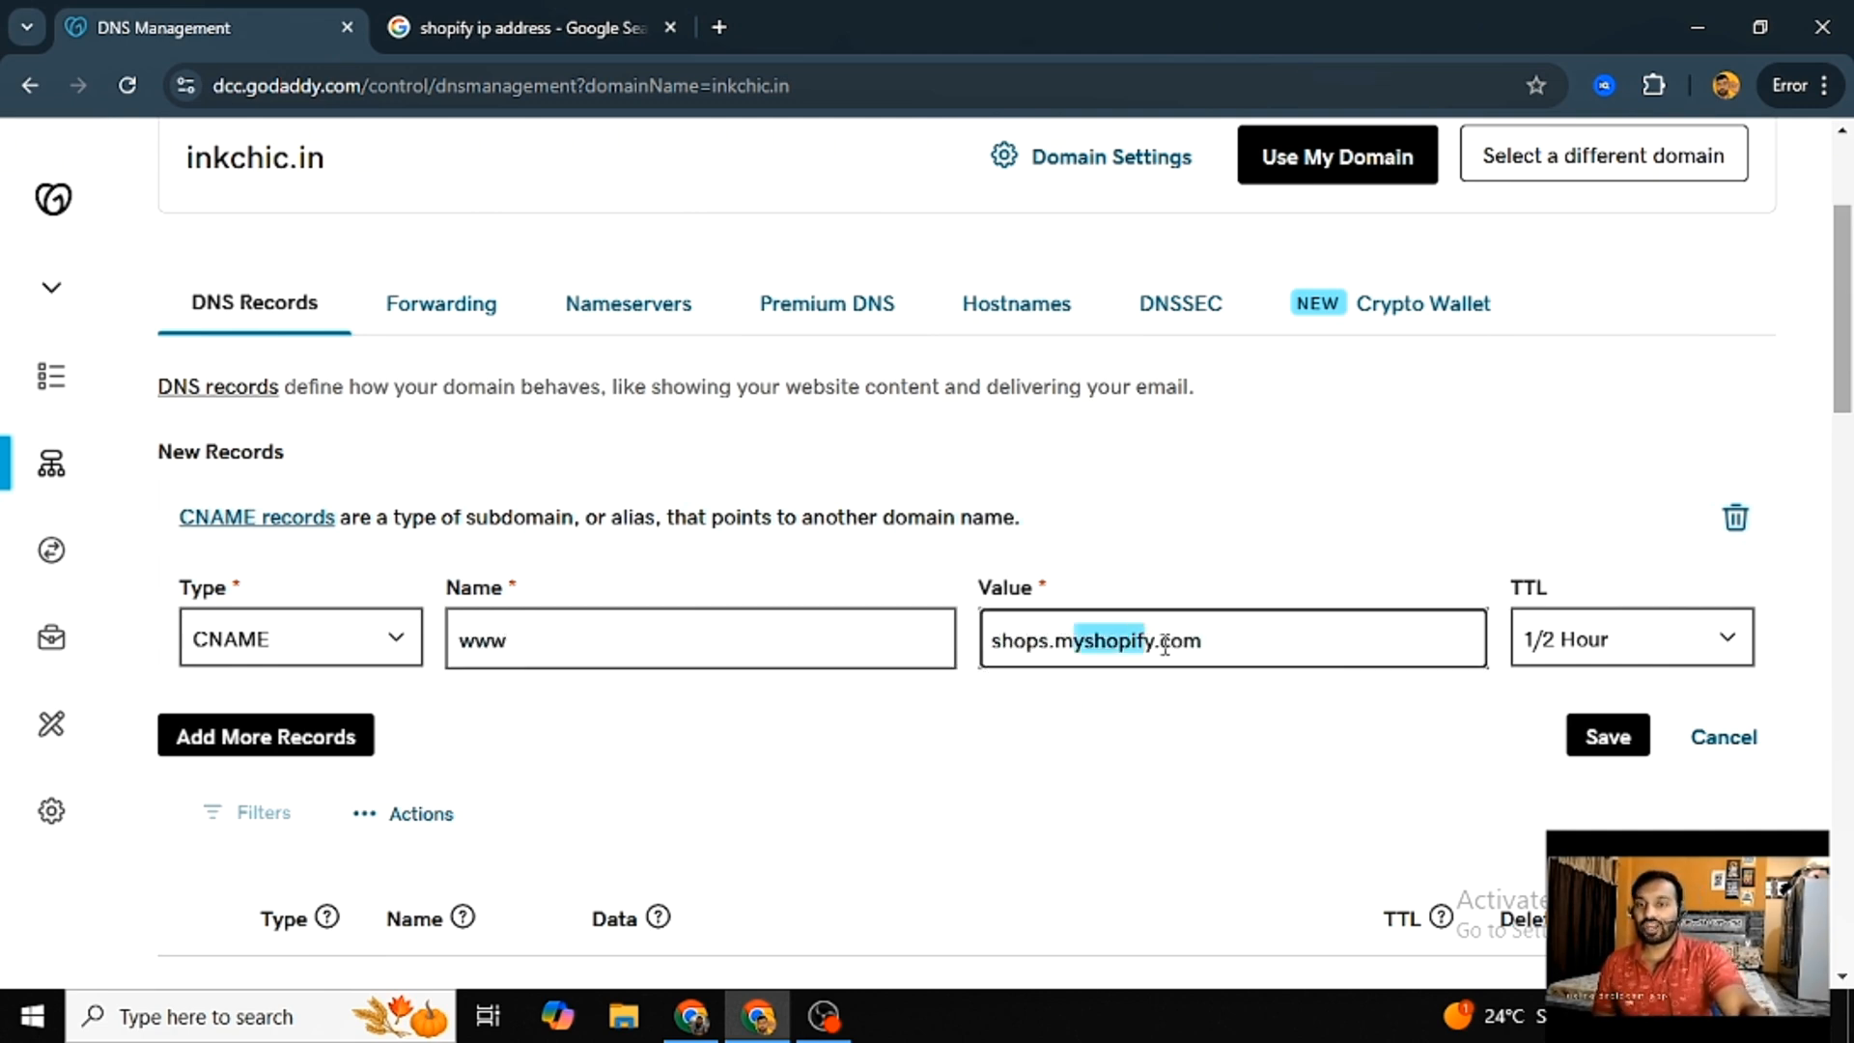
left_click(1645, 642)
left_click(1622, 732)
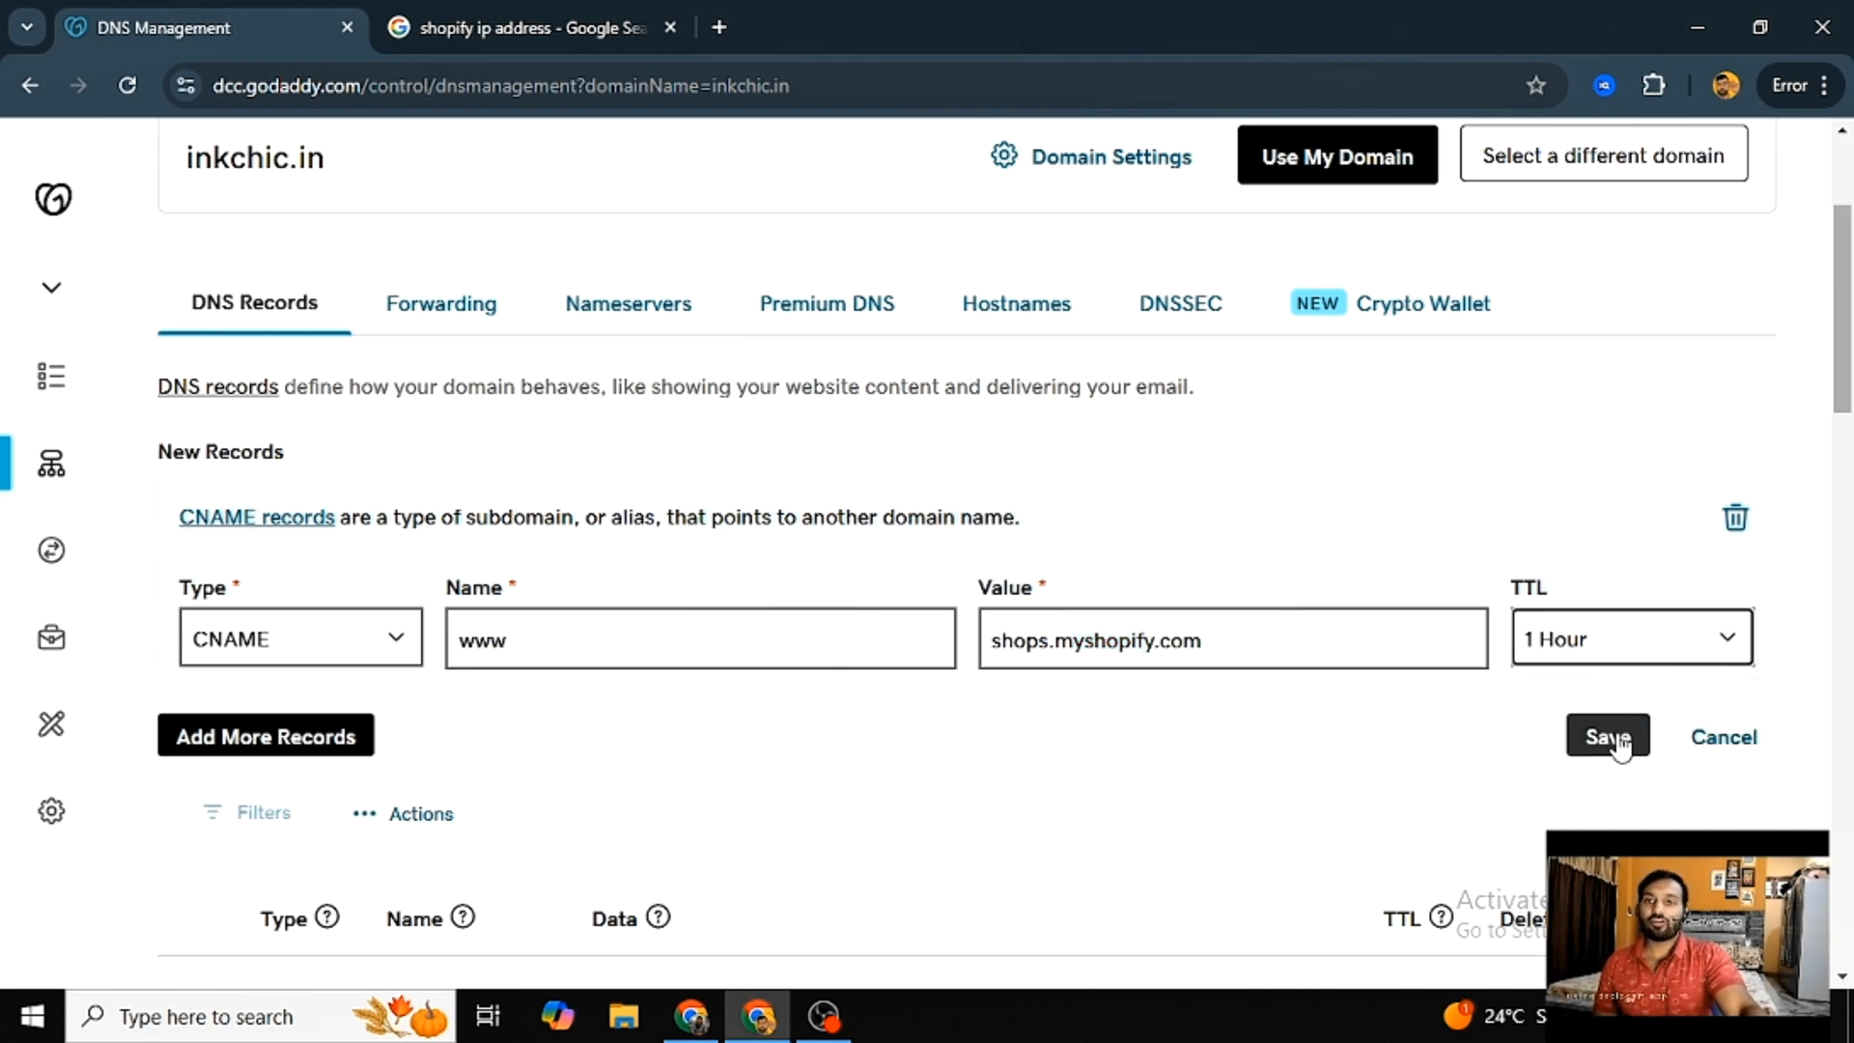
left_click(1615, 739)
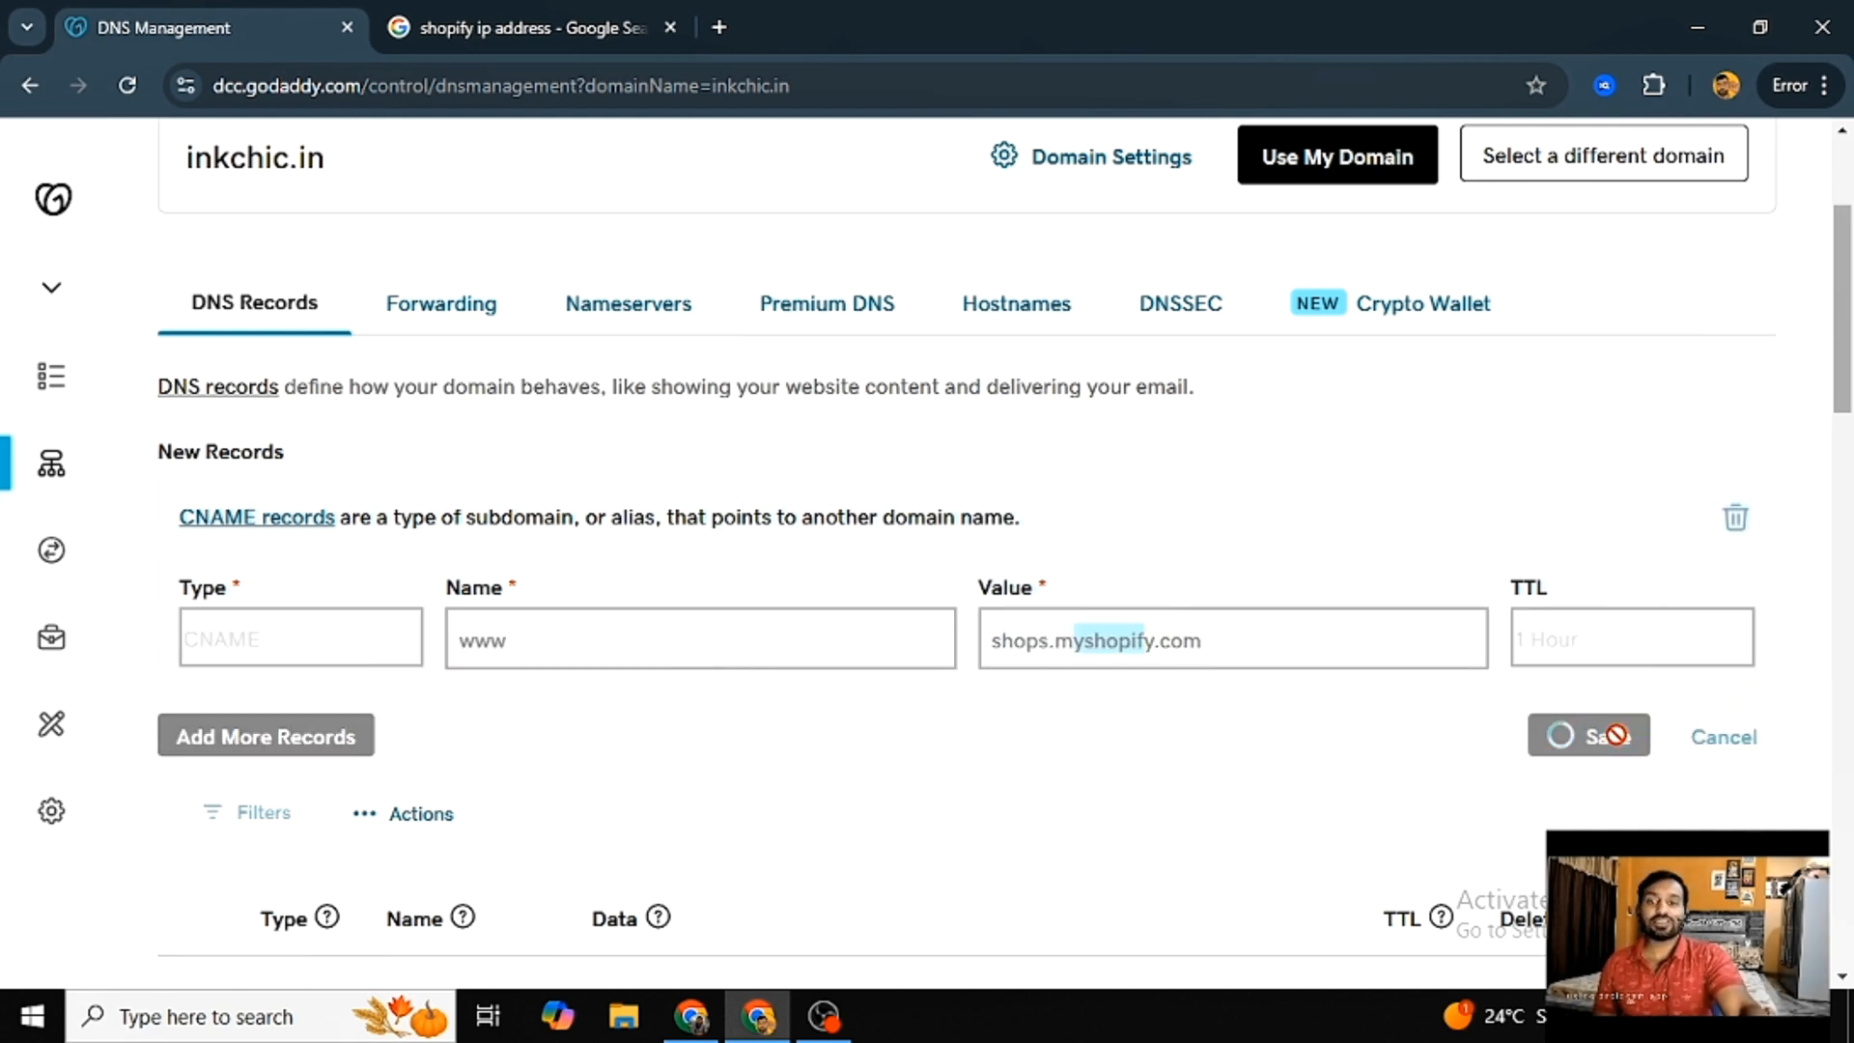
scroll(1543, 766, "down", 4)
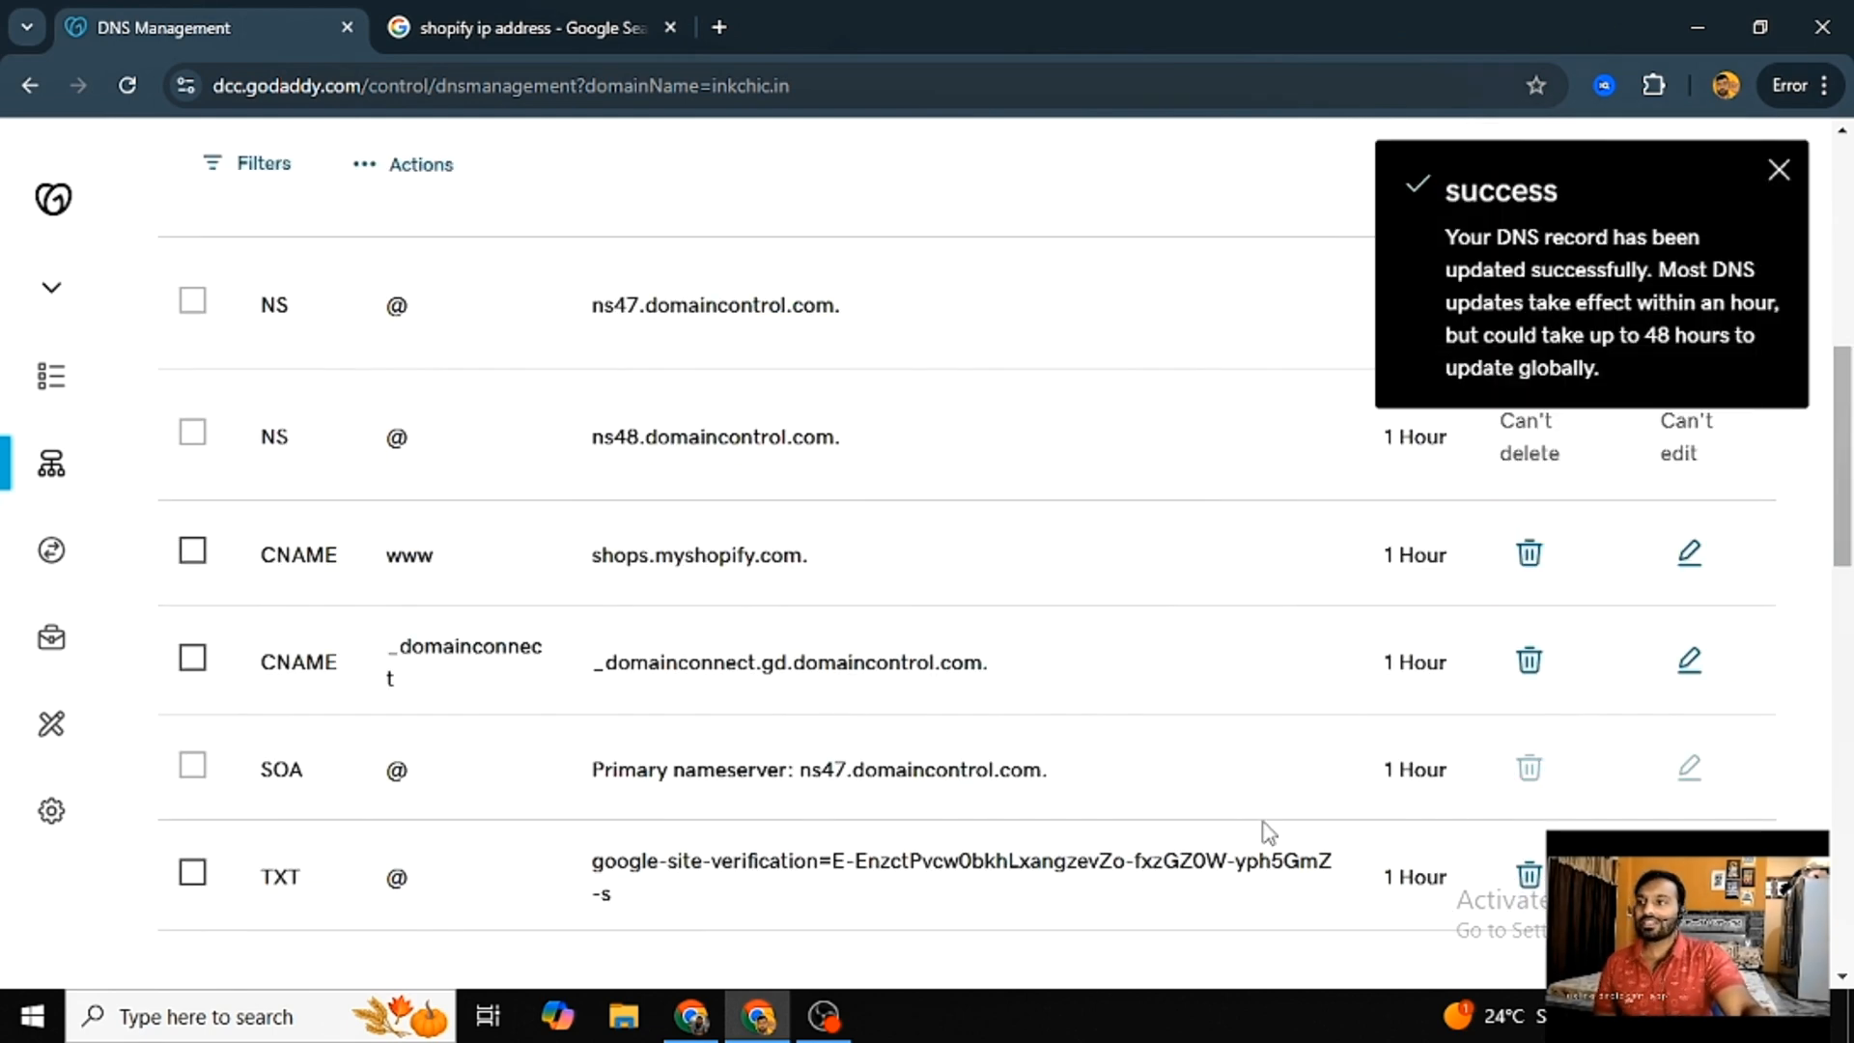
scroll(1262, 831, "up", 3)
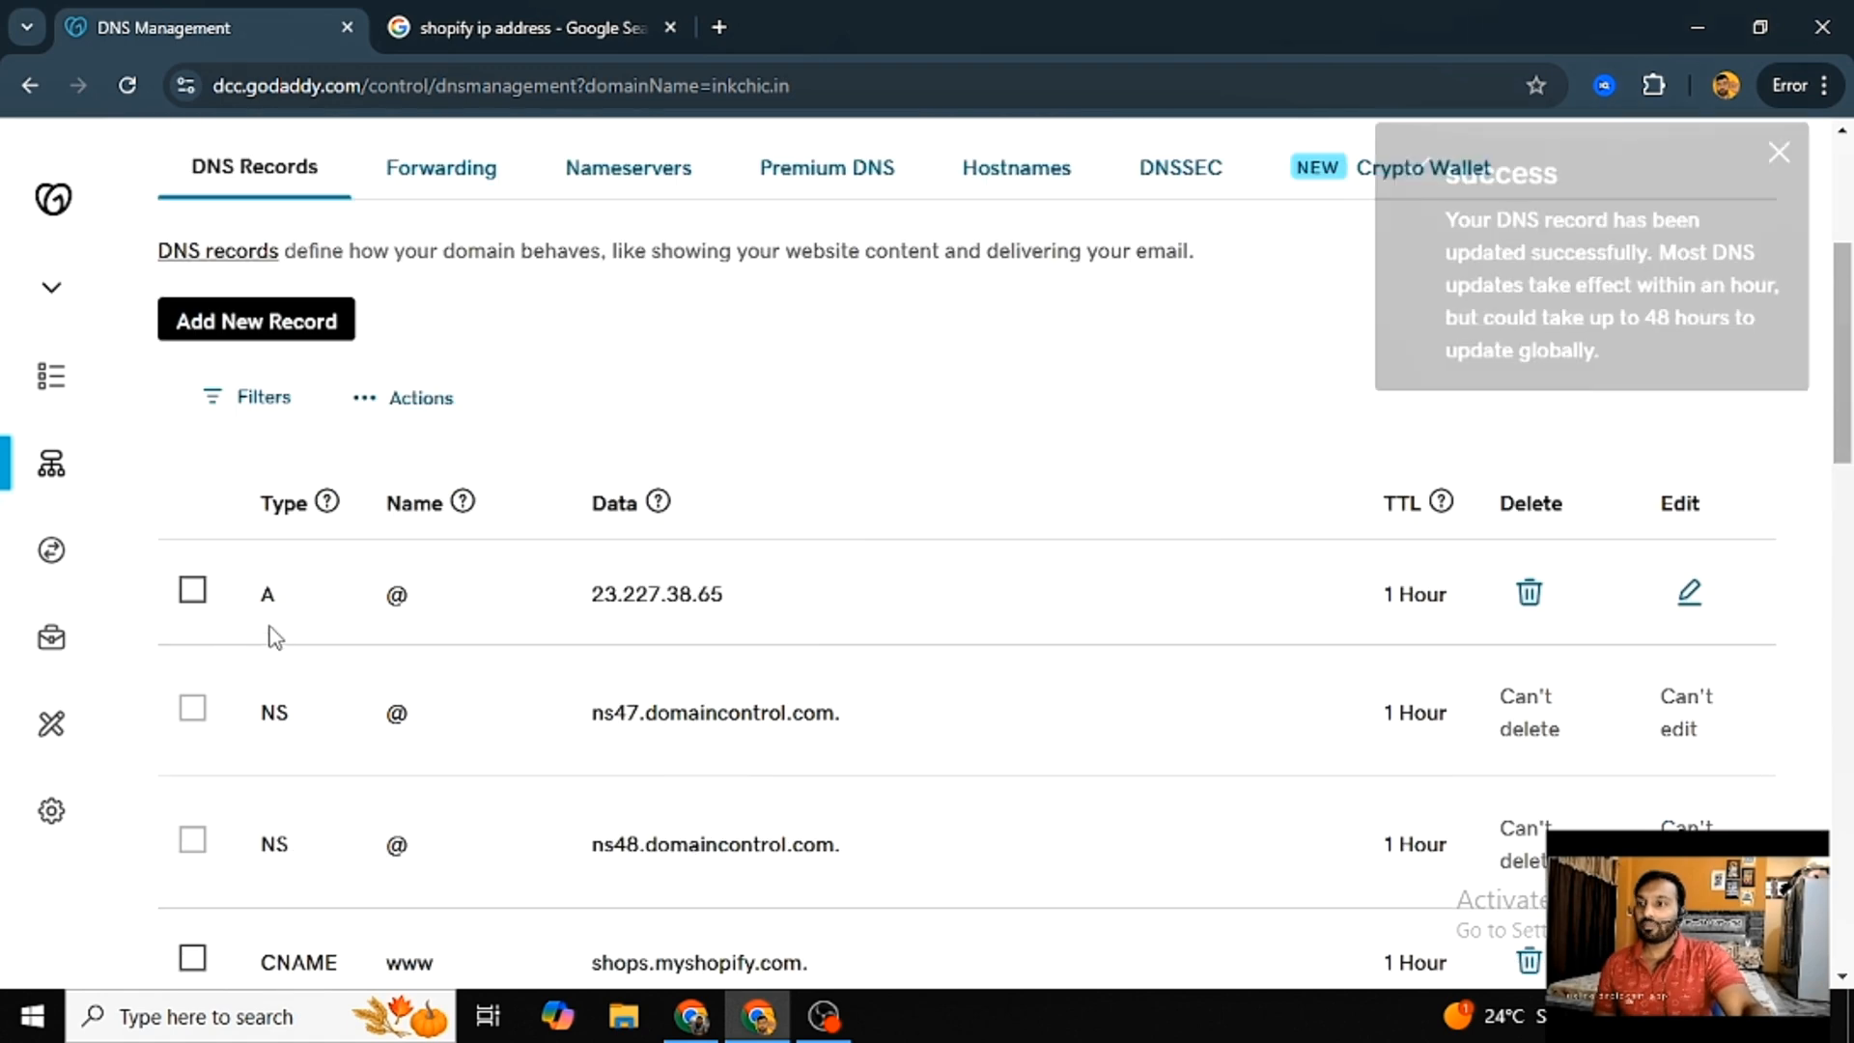
left_click_drag(276, 637, 1399, 650)
scroll(551, 633, "down", 8)
scroll(323, 497, "up", 3)
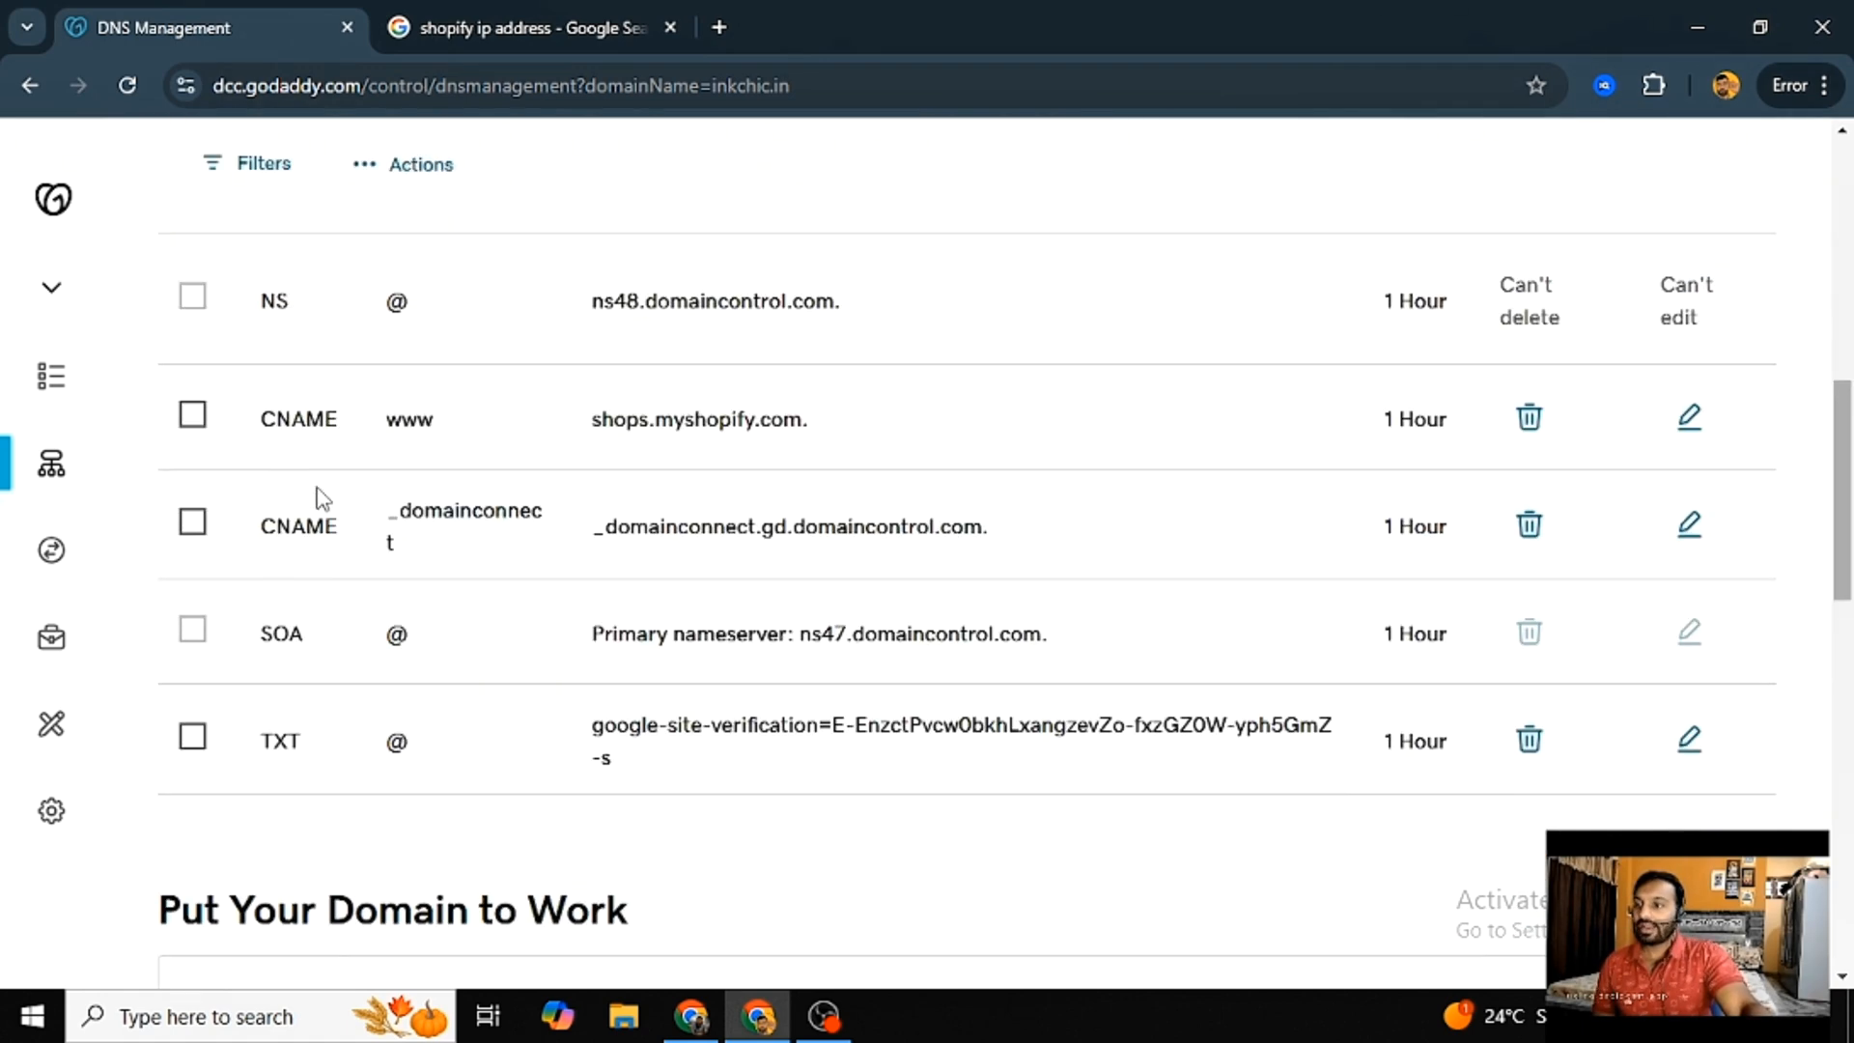
left_click_drag(253, 417, 1777, 473)
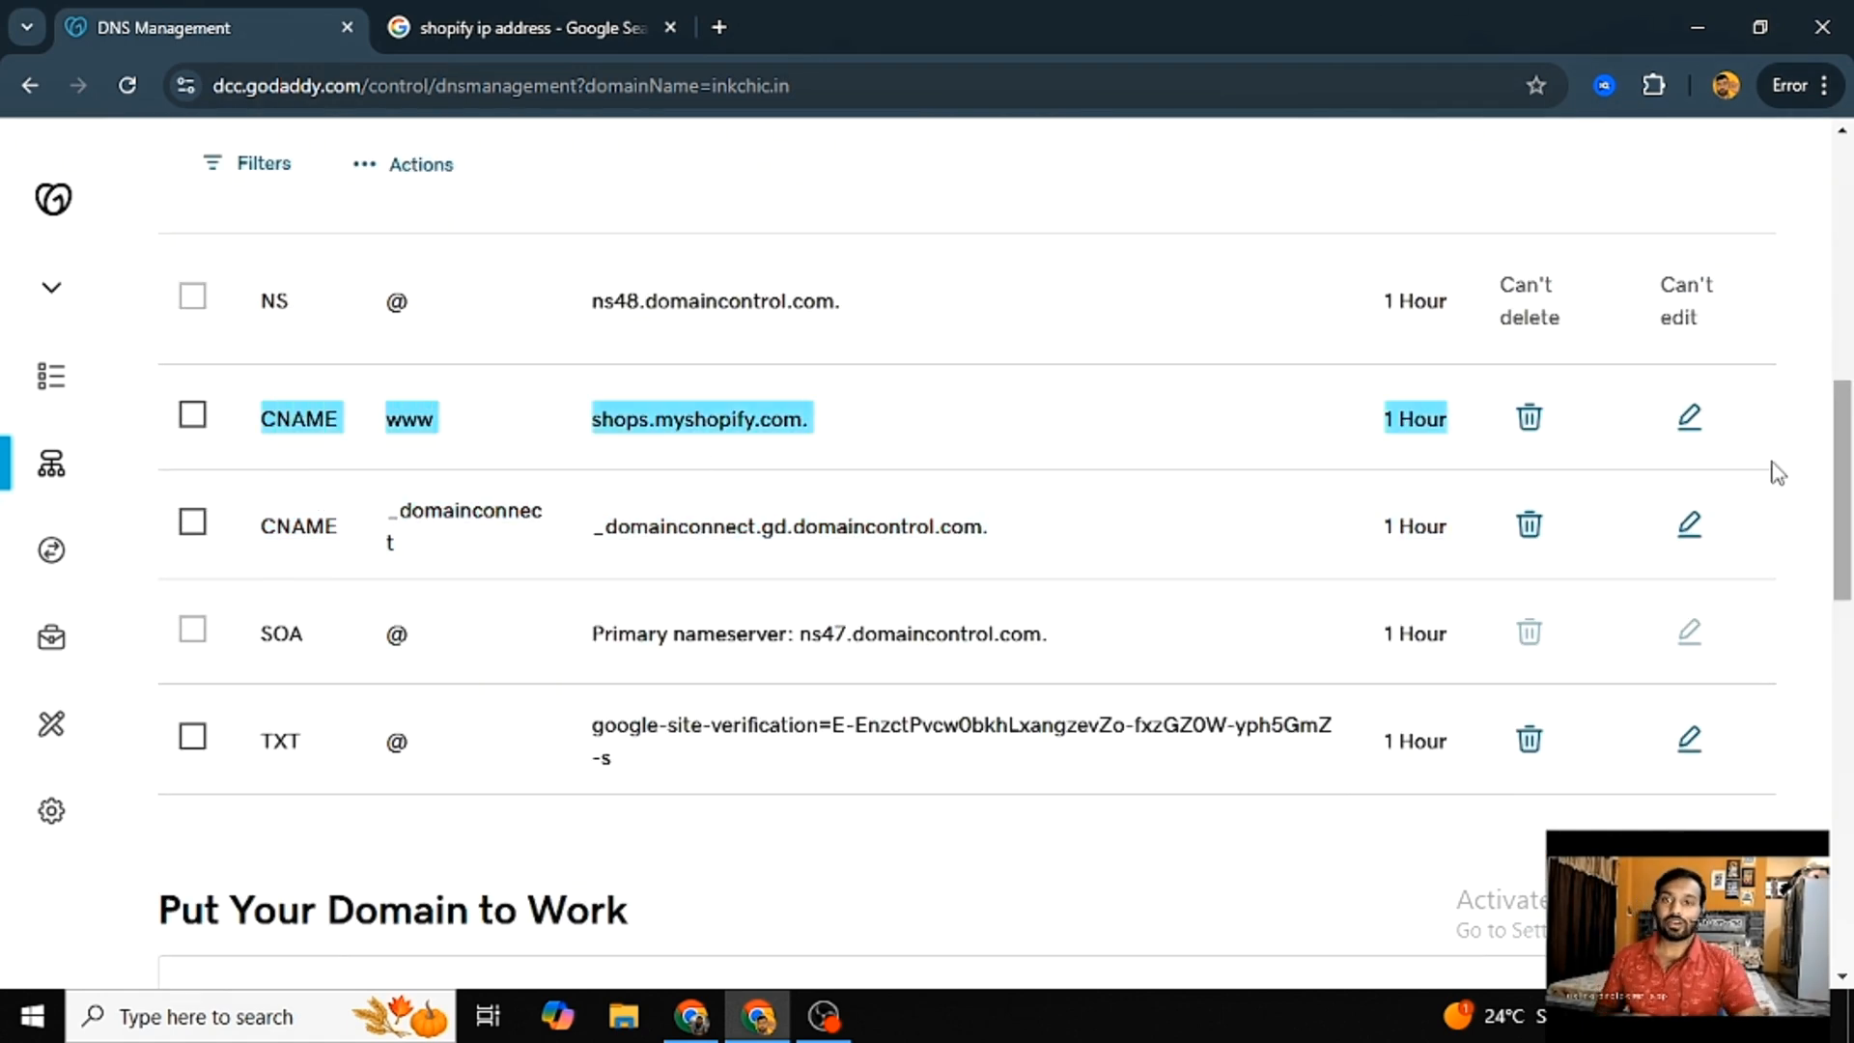
scroll(1078, 513, "down", 2)
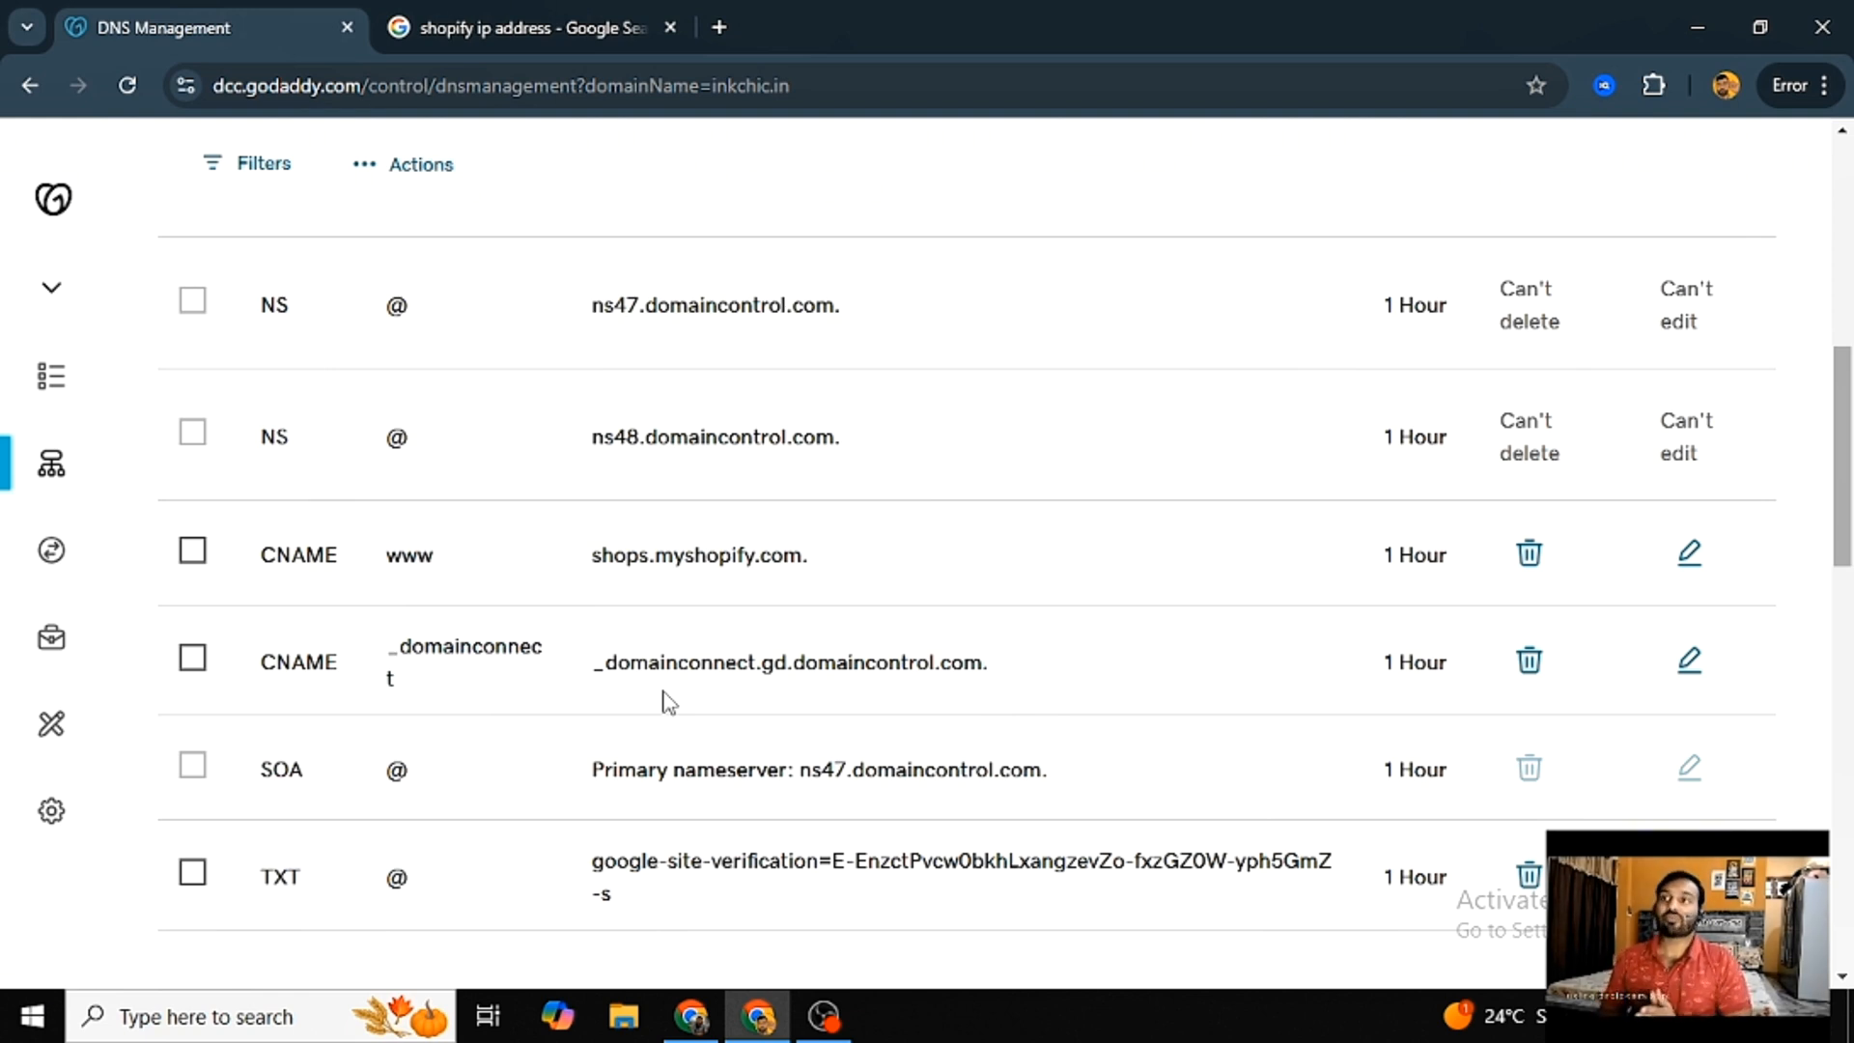
- Switch to the Shopify admin in the other browser window and open the store's Domains settings
left_click(698, 1016)
left_click(541, 27)
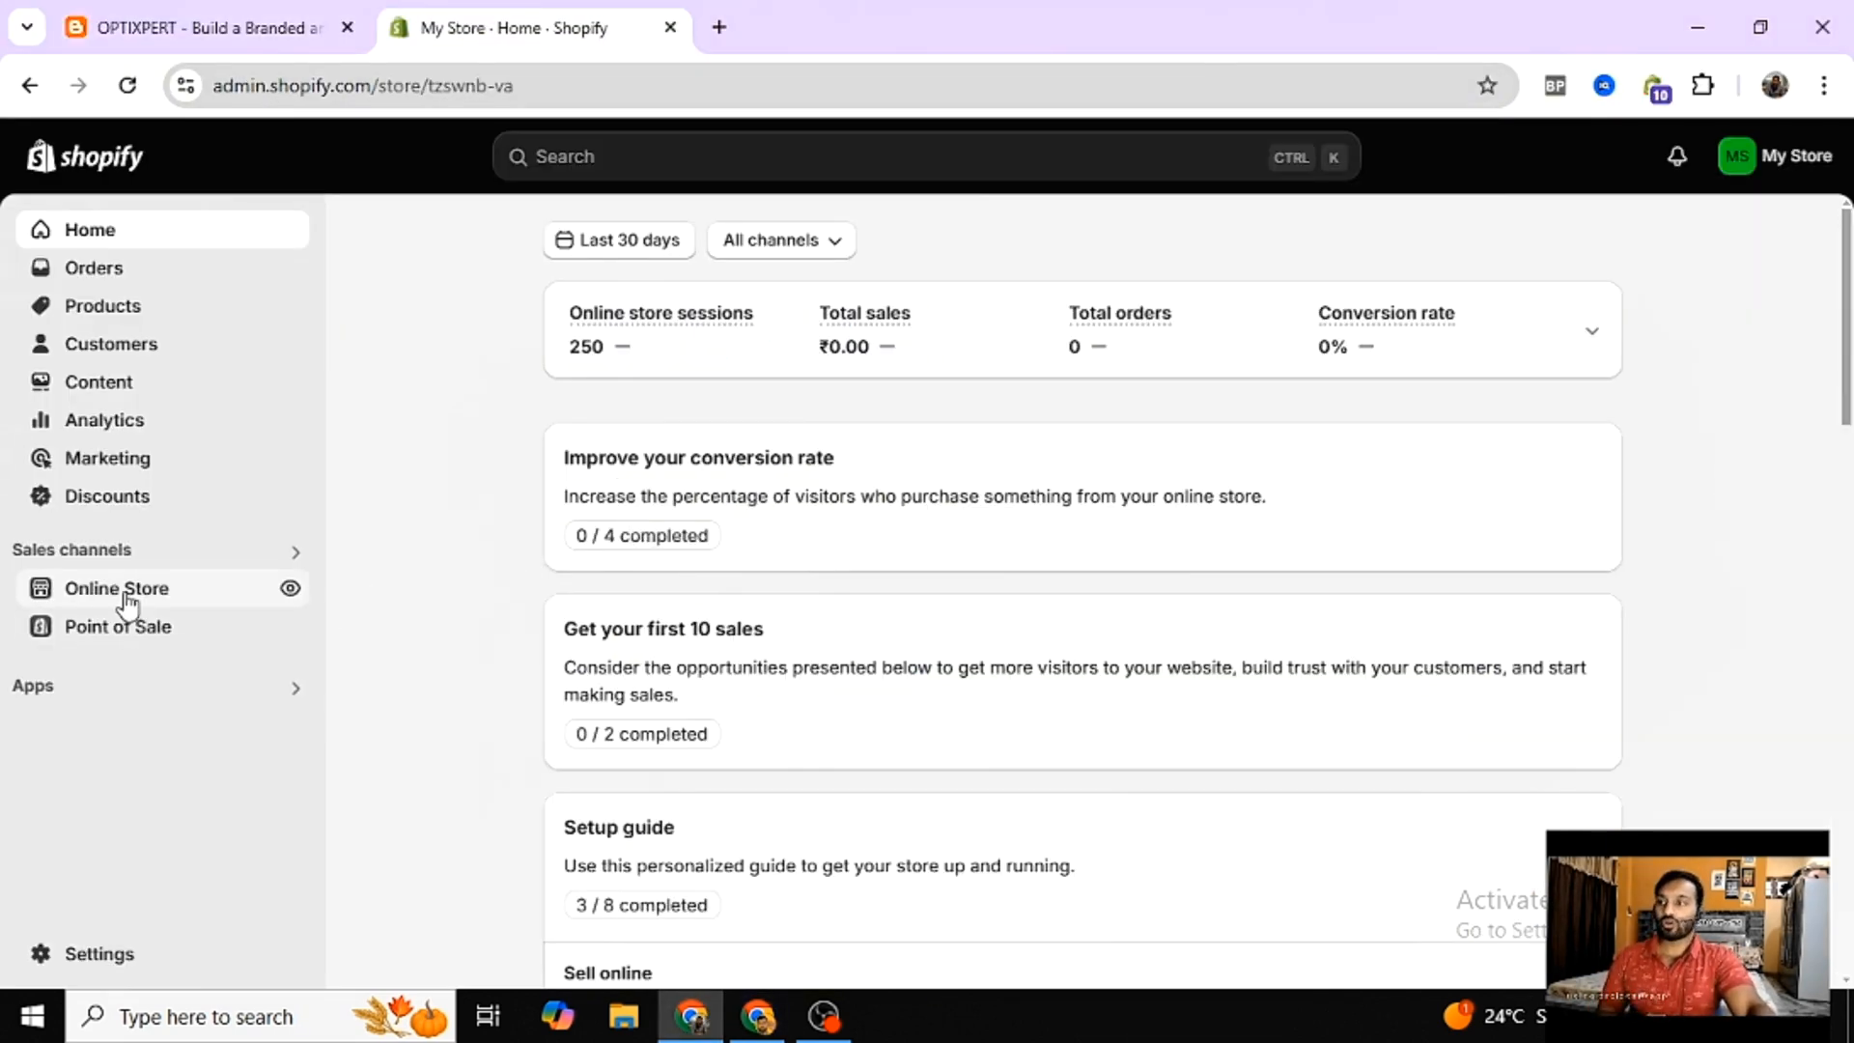
left_click(97, 954)
scroll(483, 656, "down", 3)
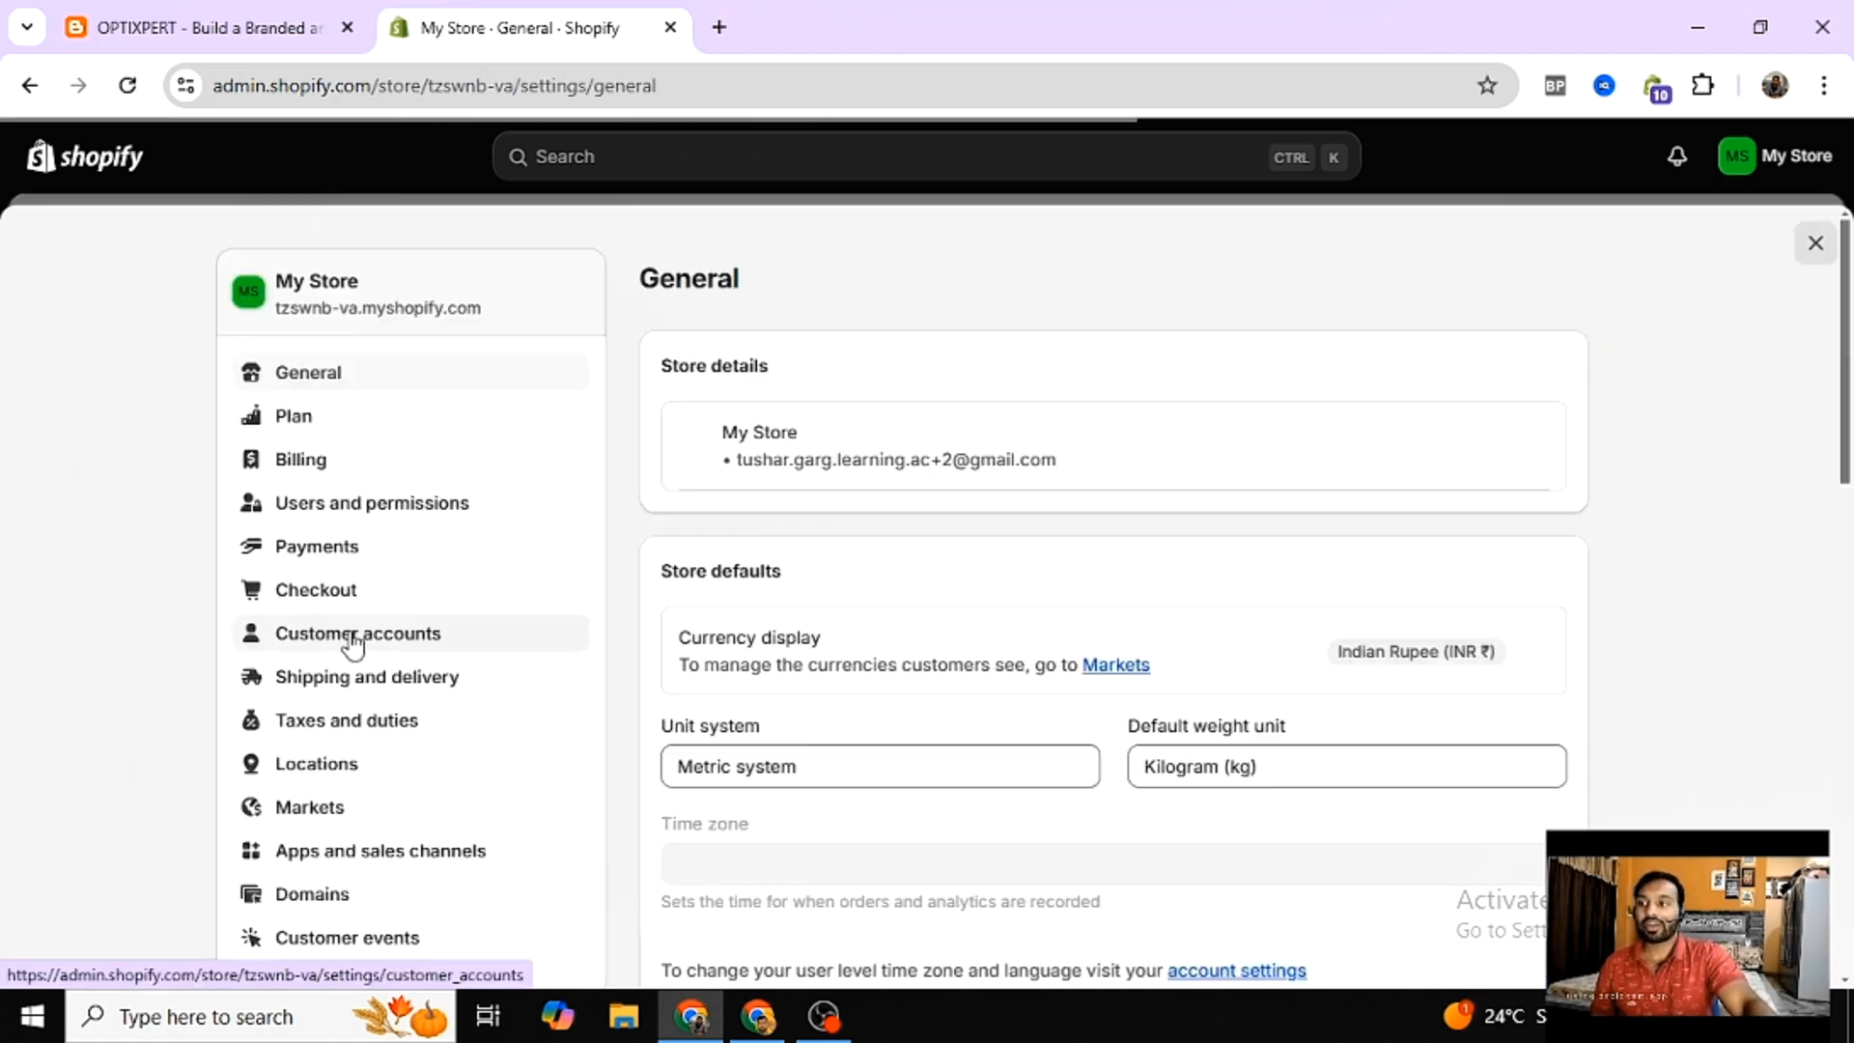
scroll(317, 814, "down", 3)
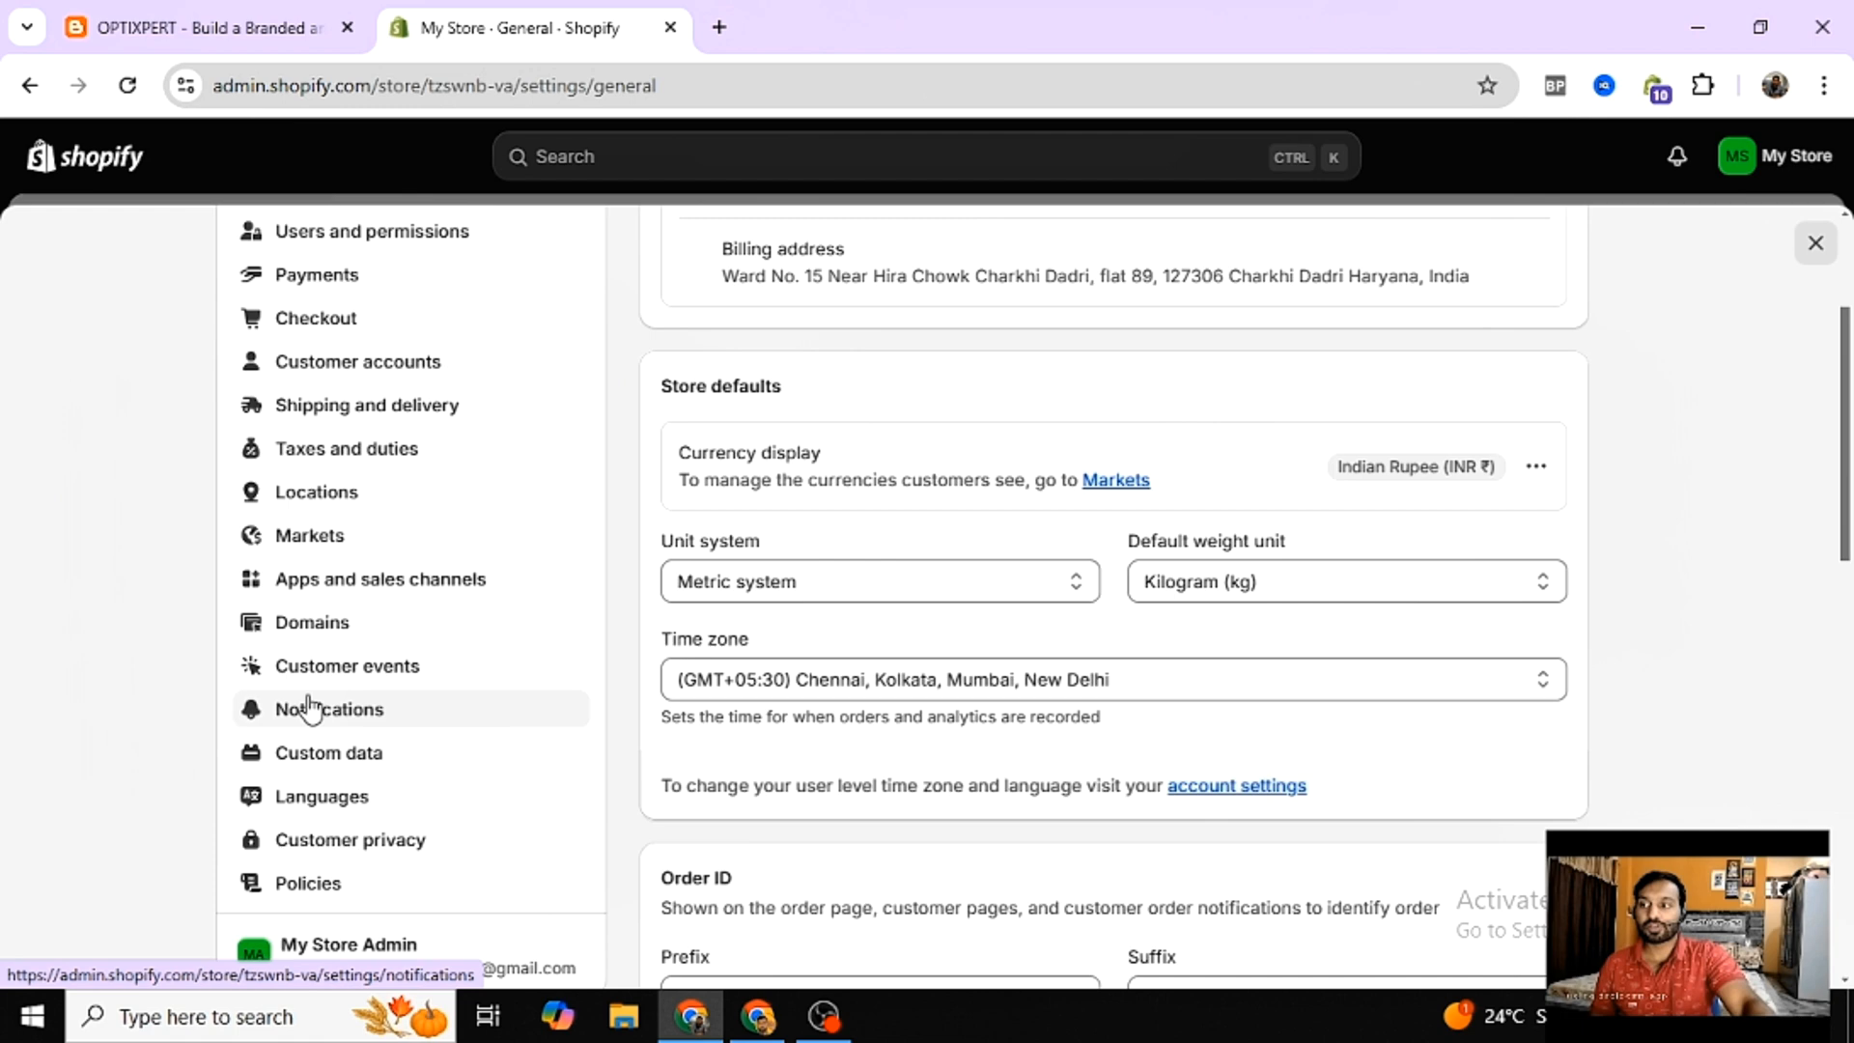
left_click(323, 641)
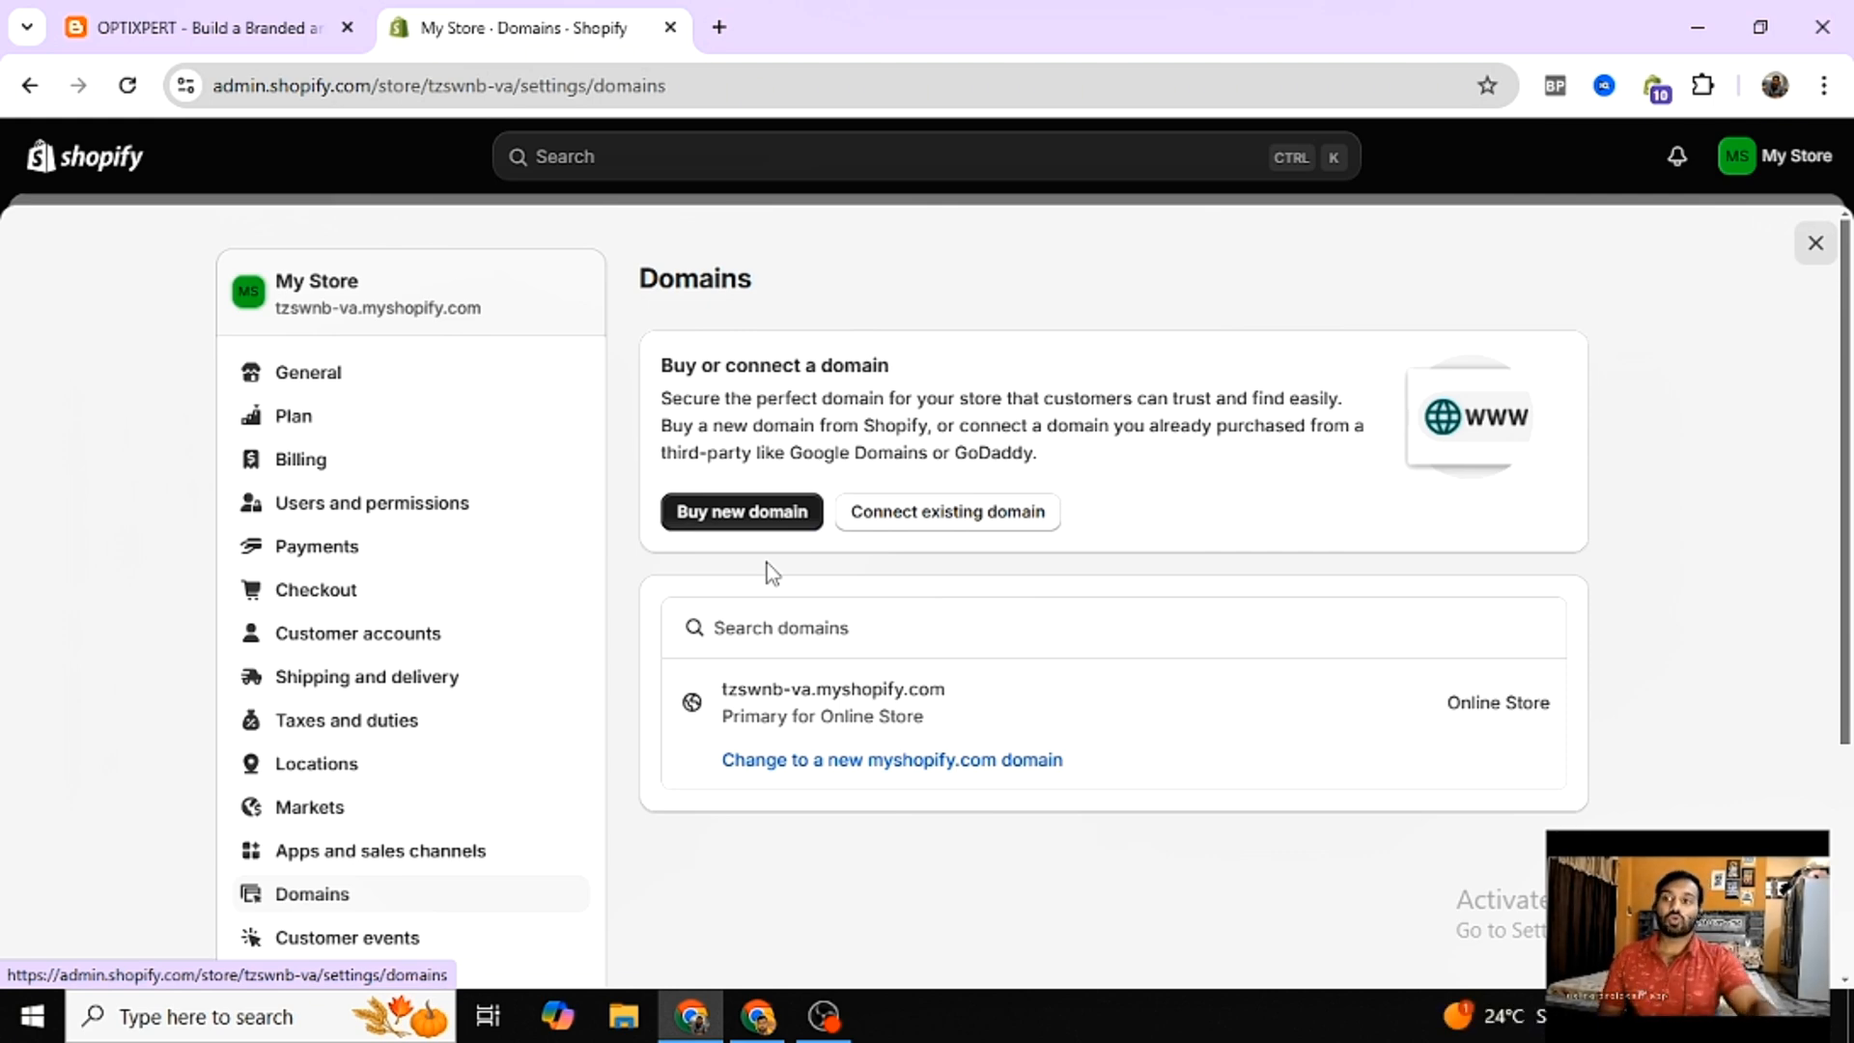
- Connect the existing domain inkchic.in to the Shopify store
left_click(922, 517)
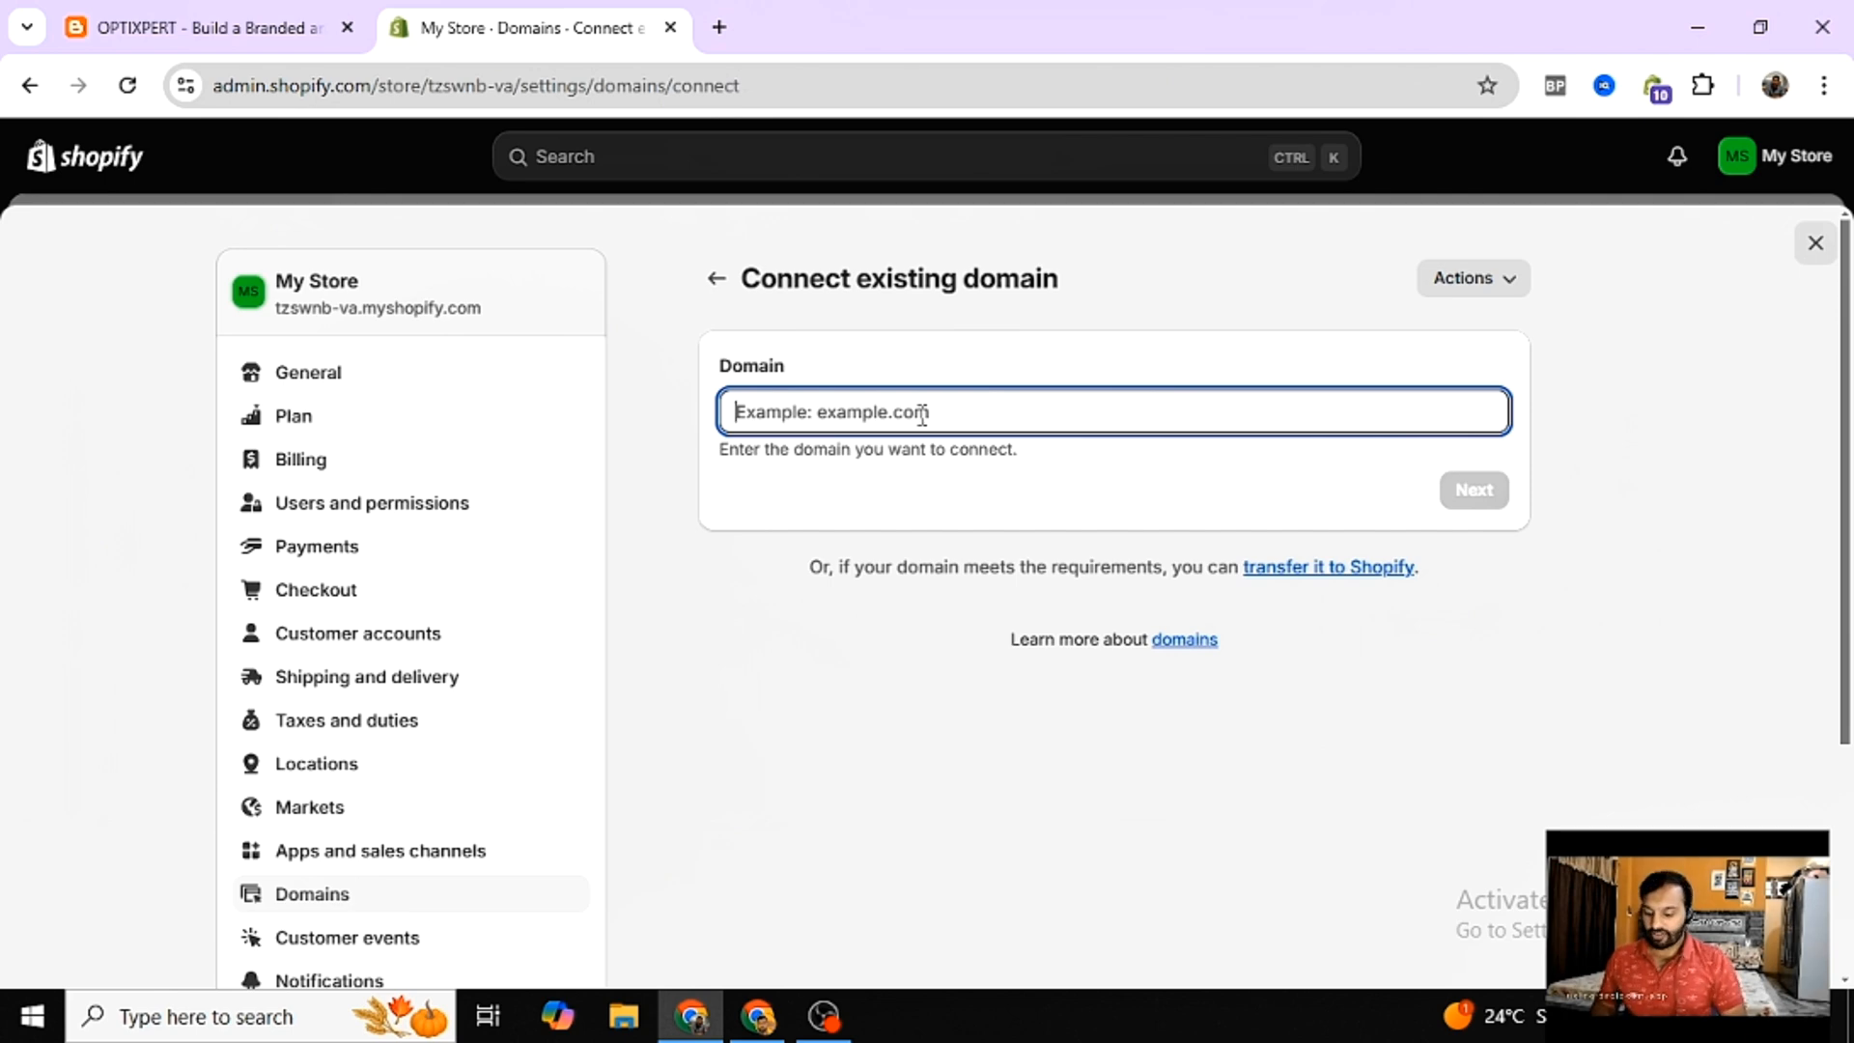
type("inkc")
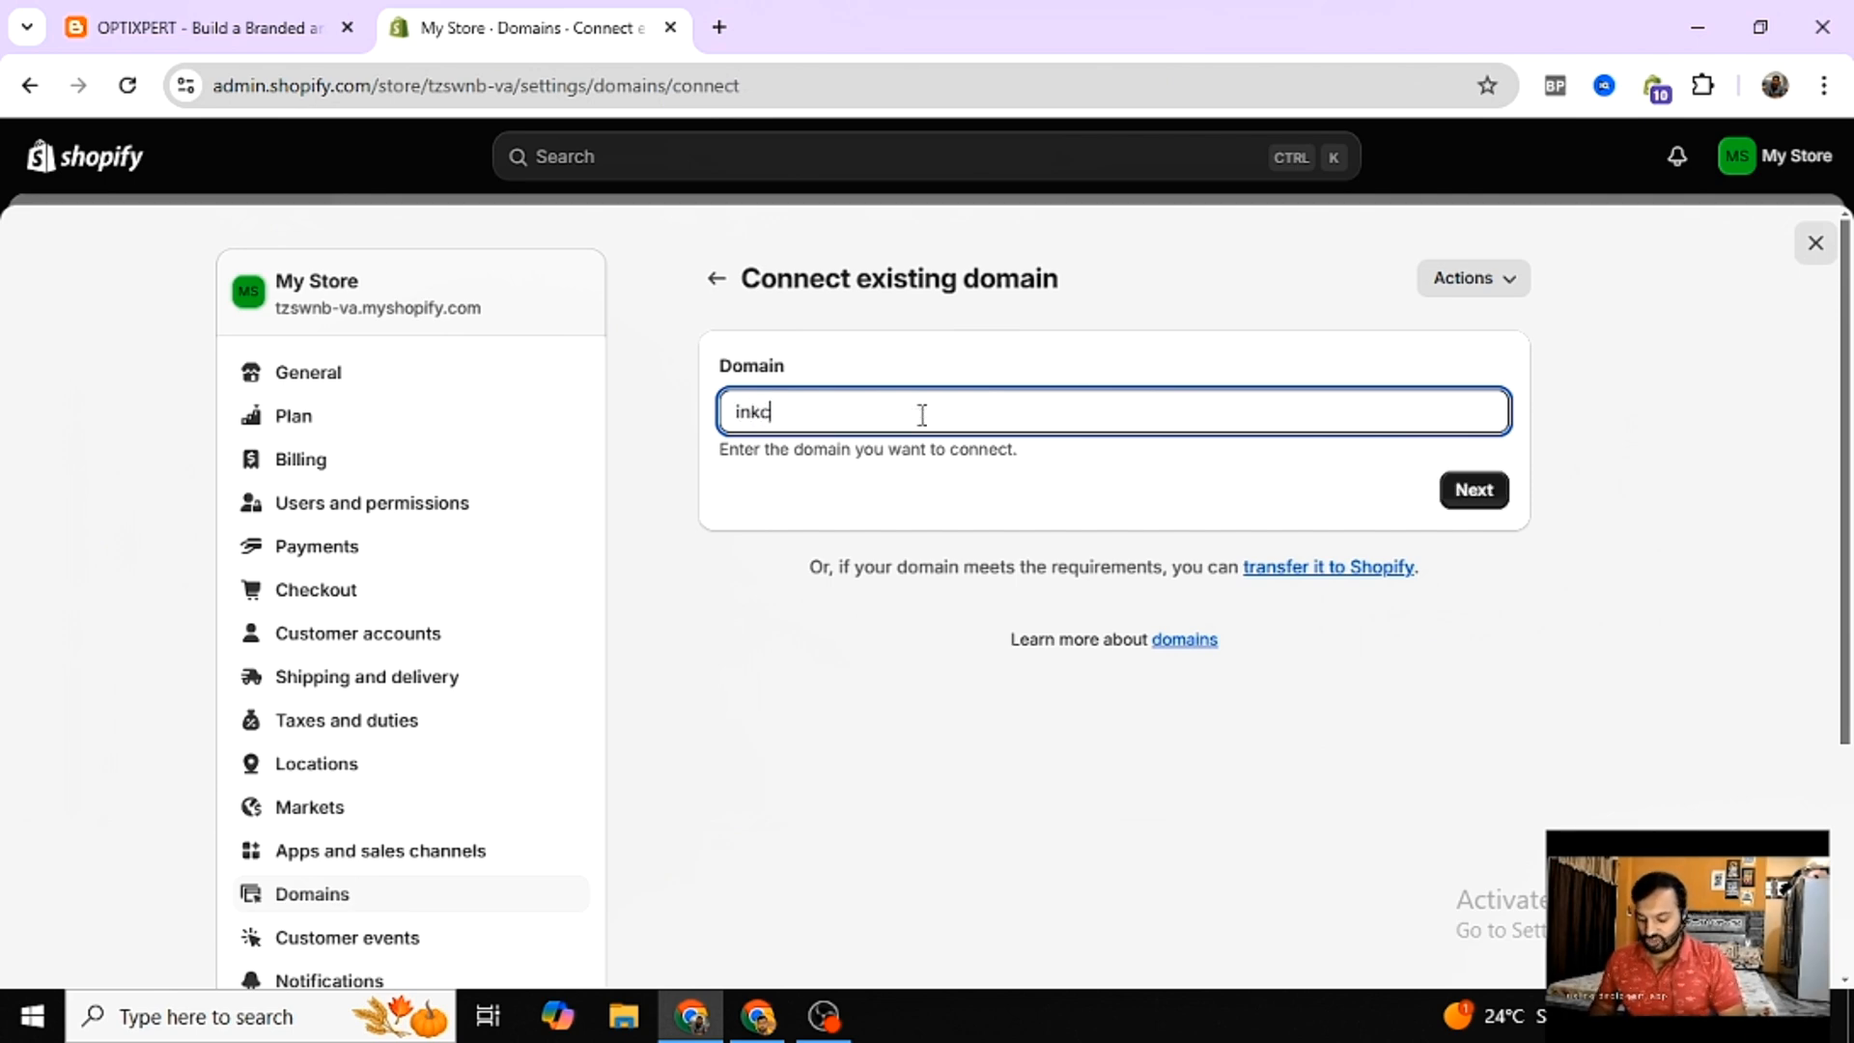
type("hic.in")
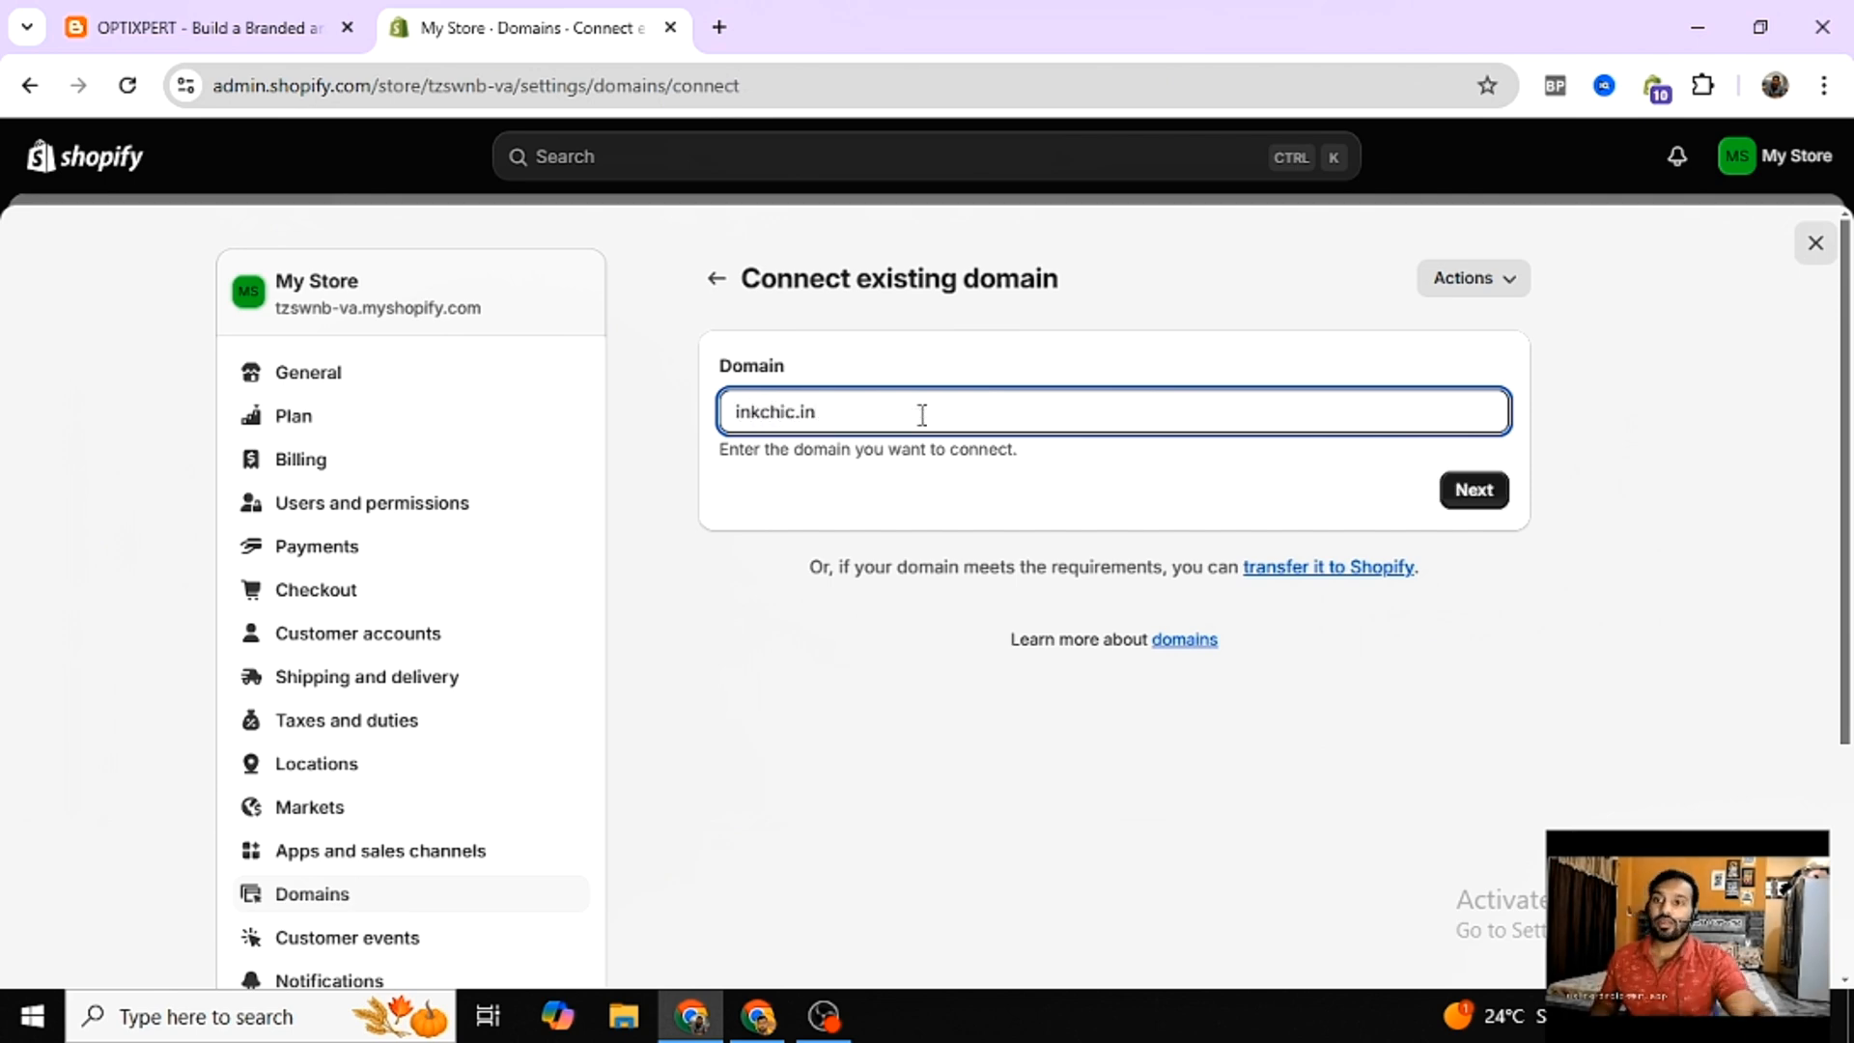
left_click(1465, 491)
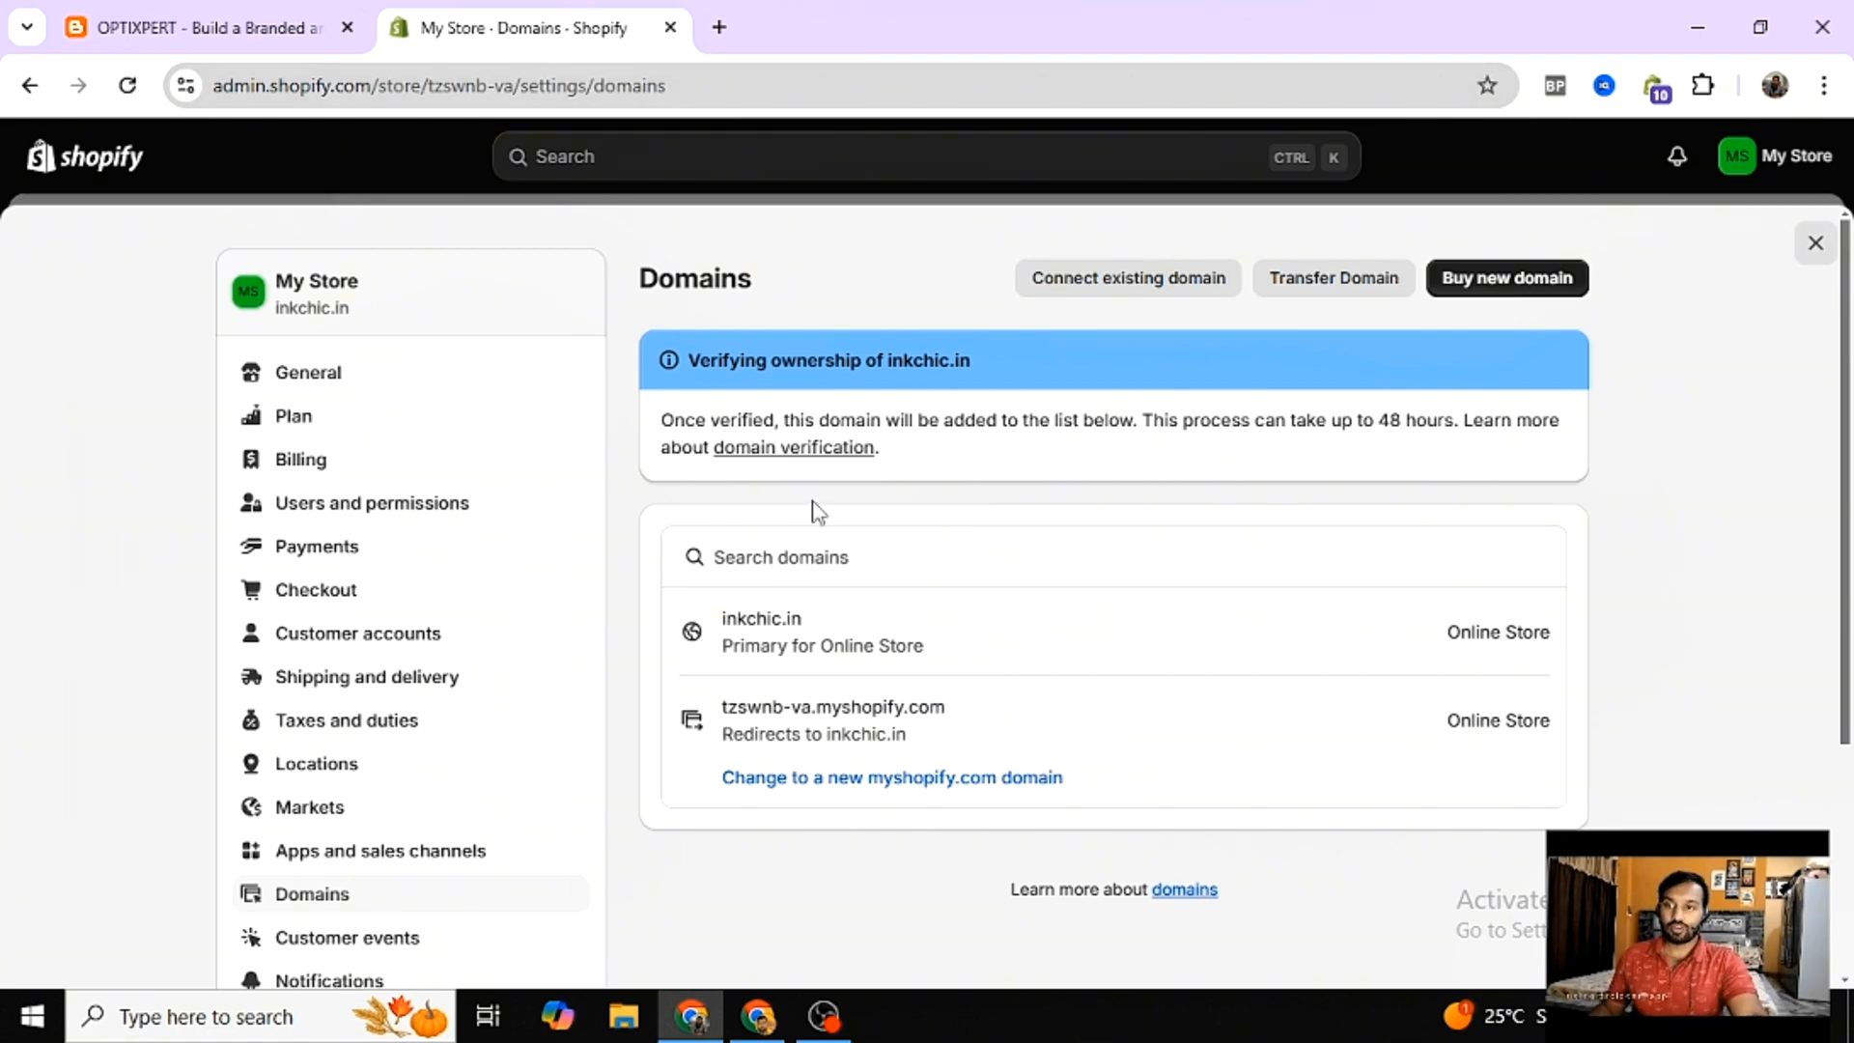
- Load inkchic.in in a new browser tab to check the connected domain
left_click(719, 27)
left_click(732, 94)
type("inkc")
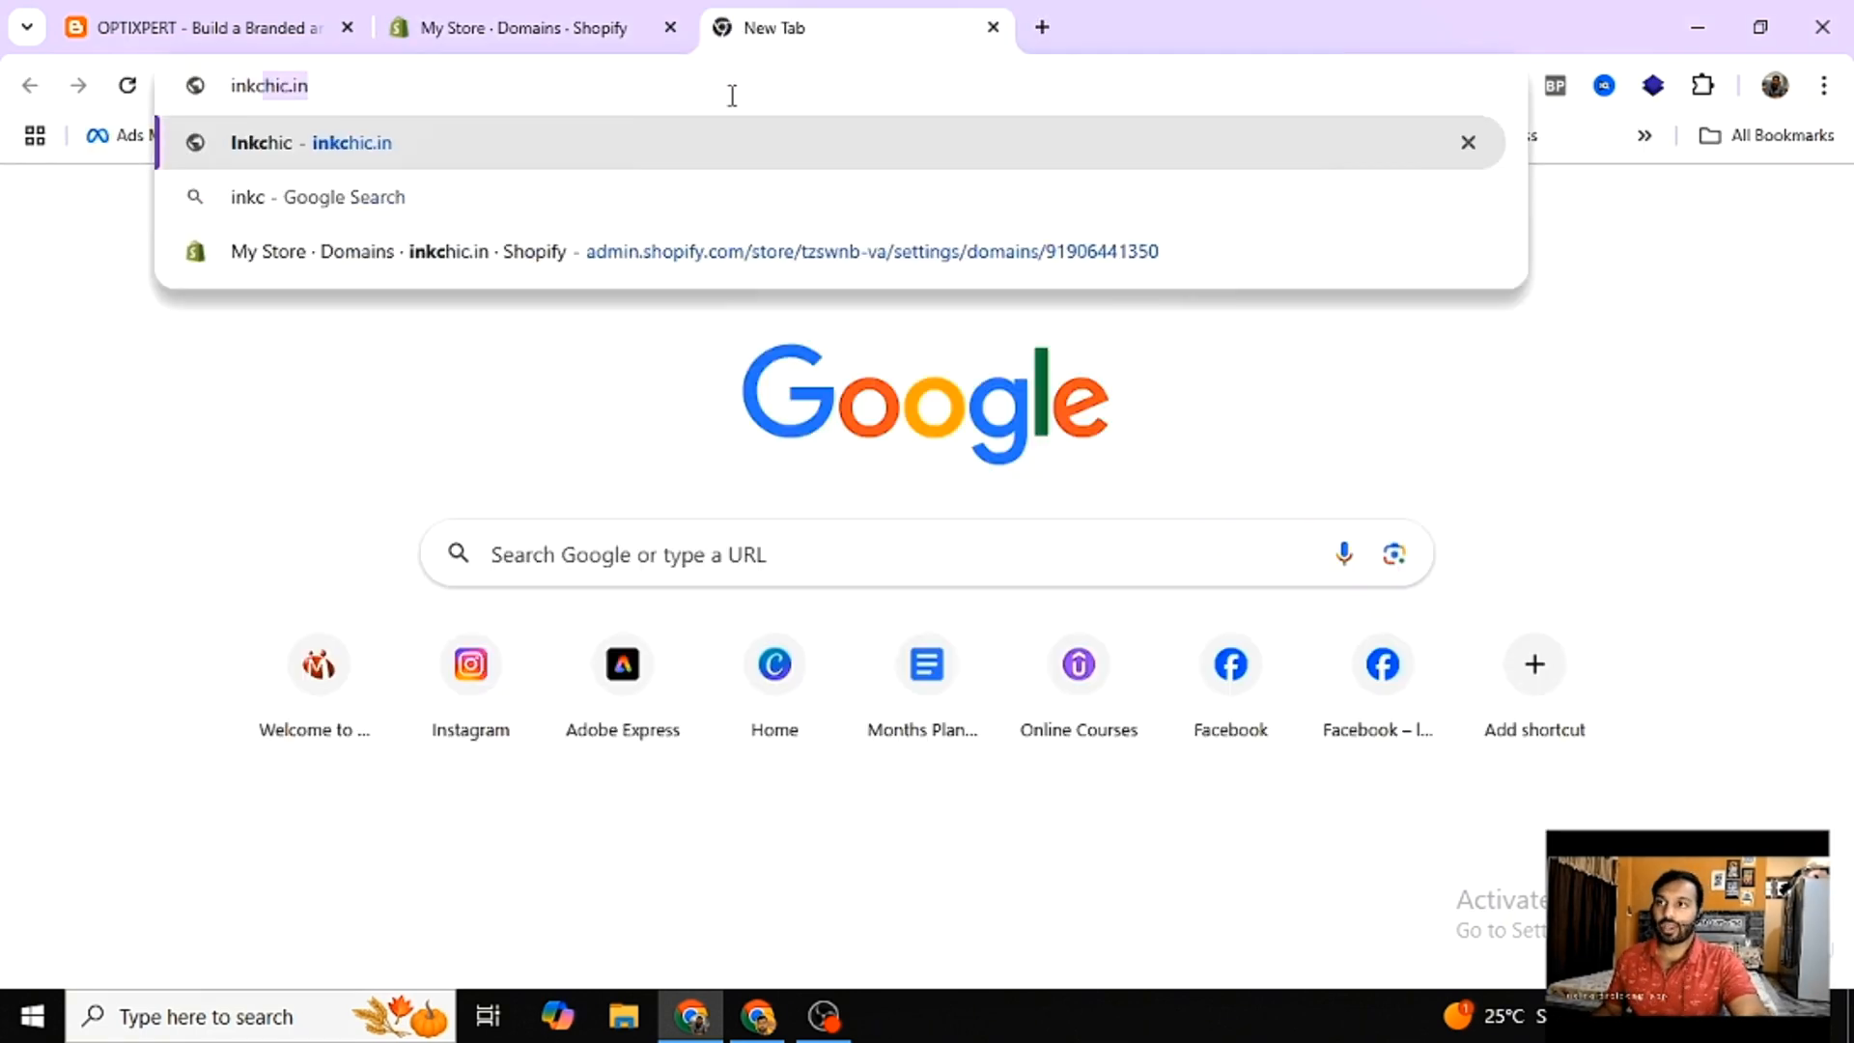
type("hic.in")
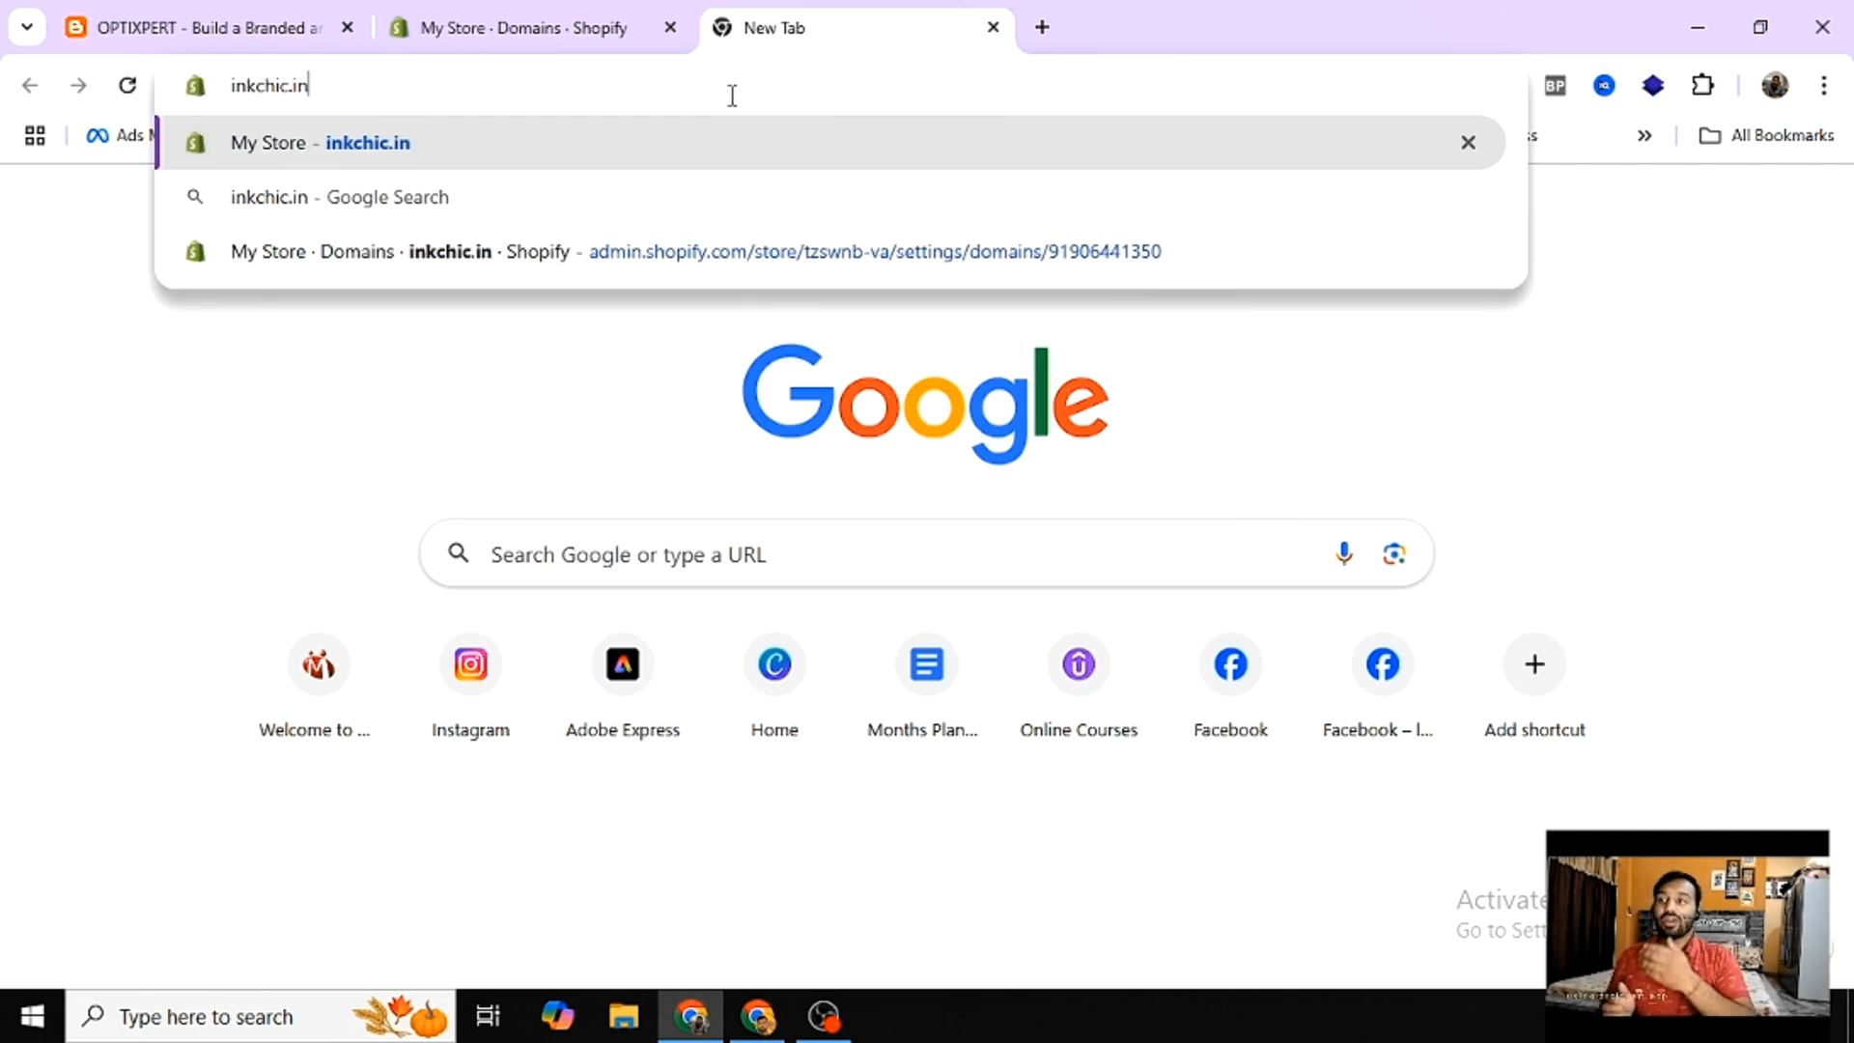
key("Return")
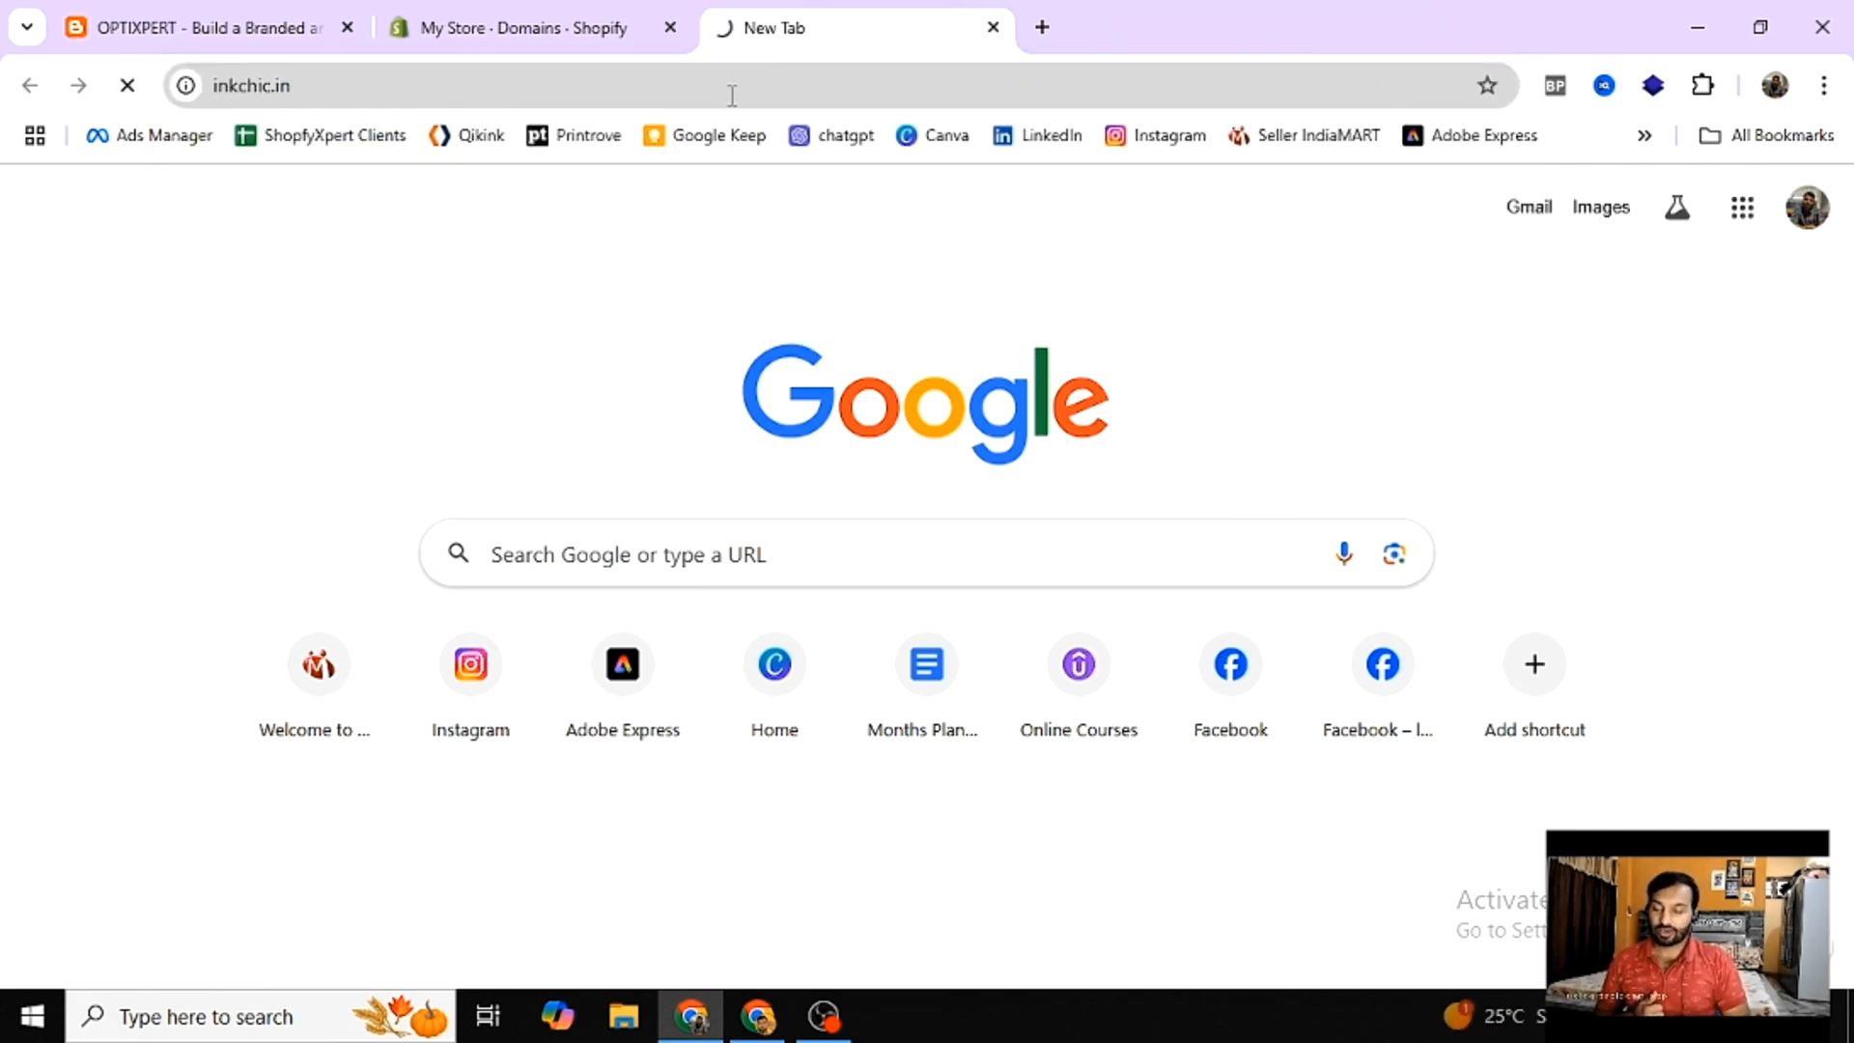